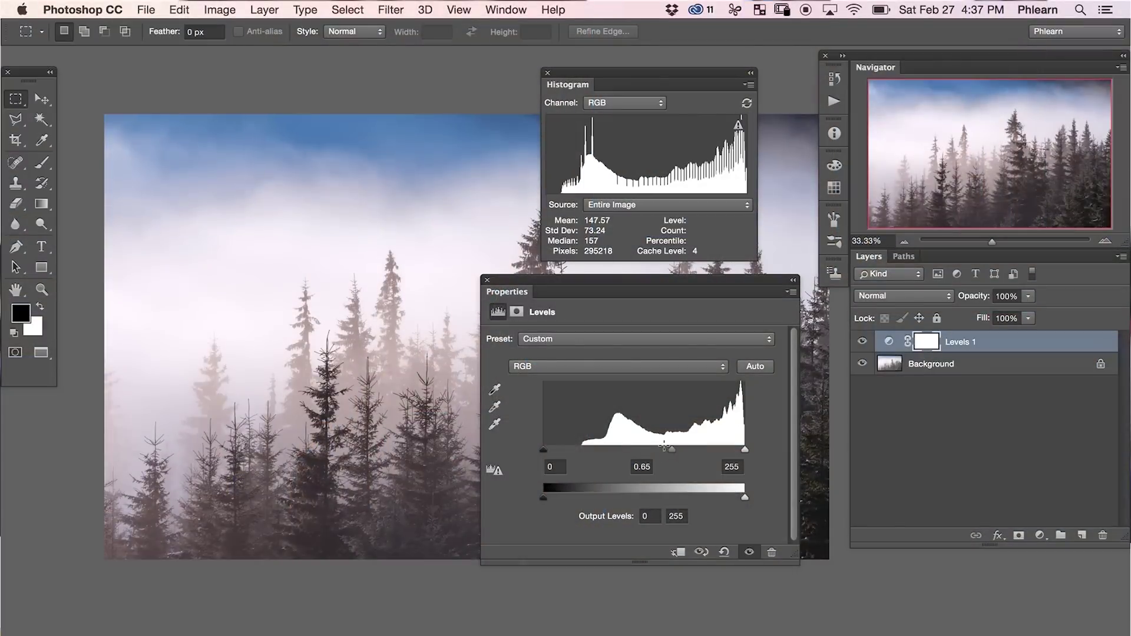
Step: Reset the forest photo's Levels adjustment and raise its shadow input level to about 27 or slightly more
{"action": "left_click", "coordinate": [725, 552]}
{"action": "mouse_move", "coordinate": [543, 450]}
{"action": "left_mouse_down"}
{"action": "mouse_move", "coordinate": [585, 458]}
{"action": "mouse_move", "coordinate": [550, 452]}
{"action": "left_mouse_up"}
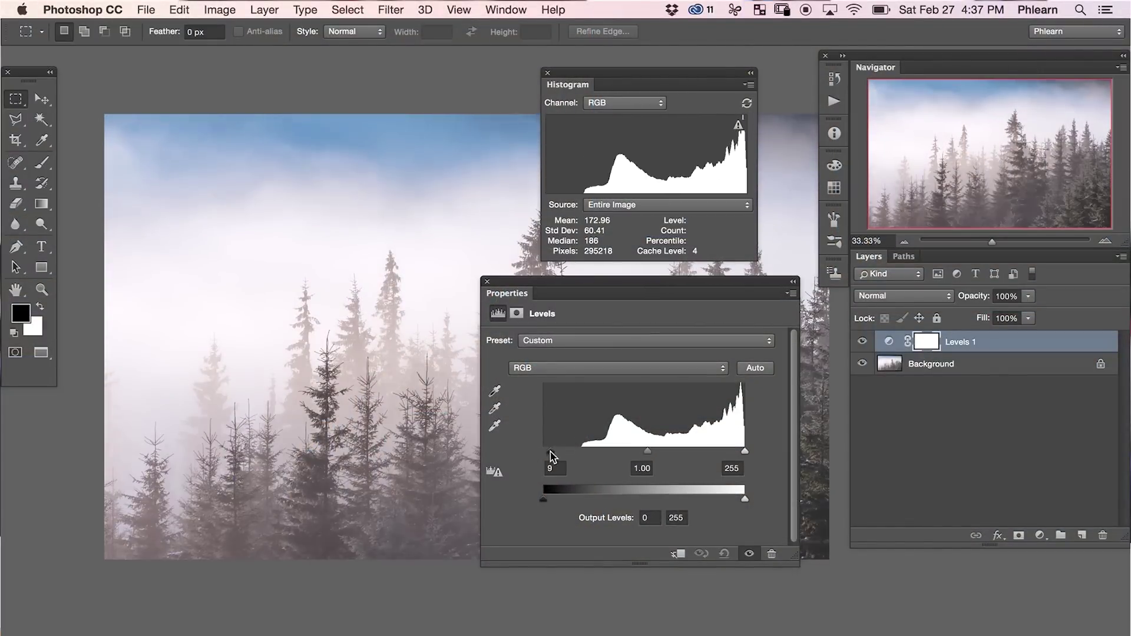
{"action": "left_click_drag", "start_coordinate": [551, 453], "coordinate": [543, 451]}
{"action": "left_click_drag", "start_coordinate": [745, 451], "coordinate": [677, 452]}
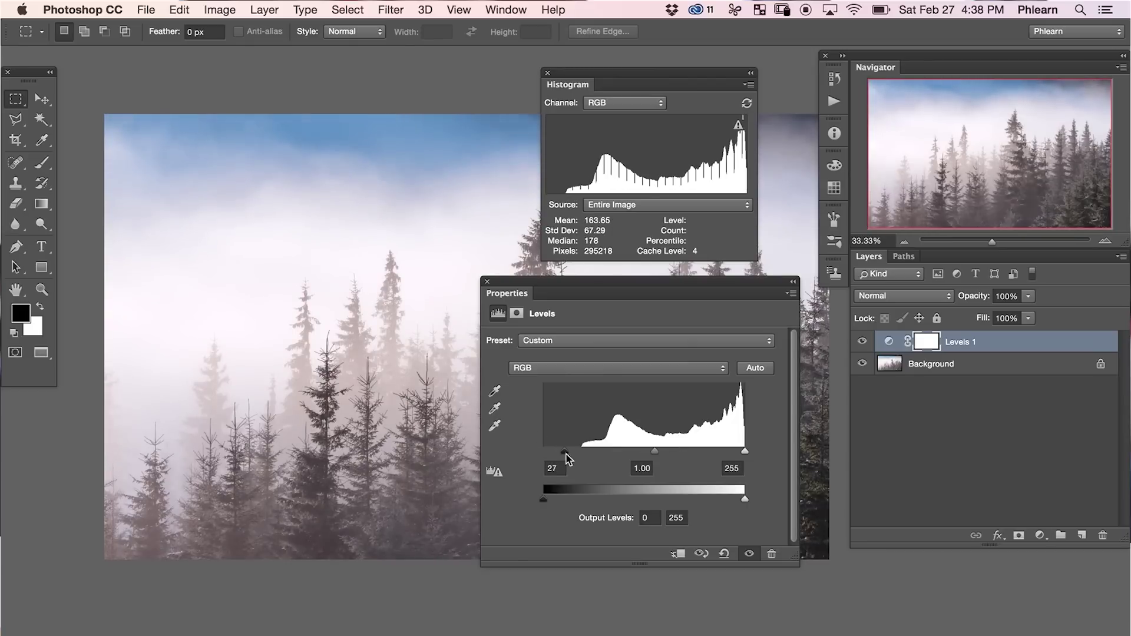
{"action": "left_click_drag", "start_coordinate": [567, 459], "coordinate": [578, 454]}
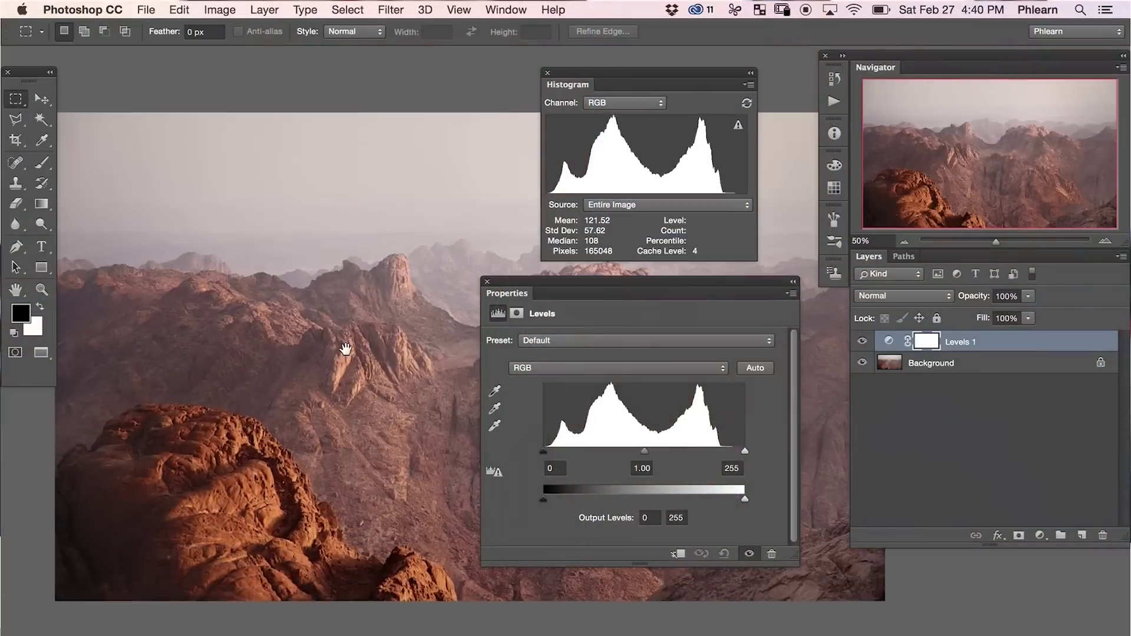
Step: Lower the highlight input level in the desert mountain photo's Levels adjustment to the bright end of its histogram data
{"action": "mouse_move", "coordinate": [745, 451]}
{"action": "left_mouse_down"}
{"action": "mouse_move", "coordinate": [642, 457]}
{"action": "mouse_move", "coordinate": [723, 455]}
{"action": "left_mouse_up"}
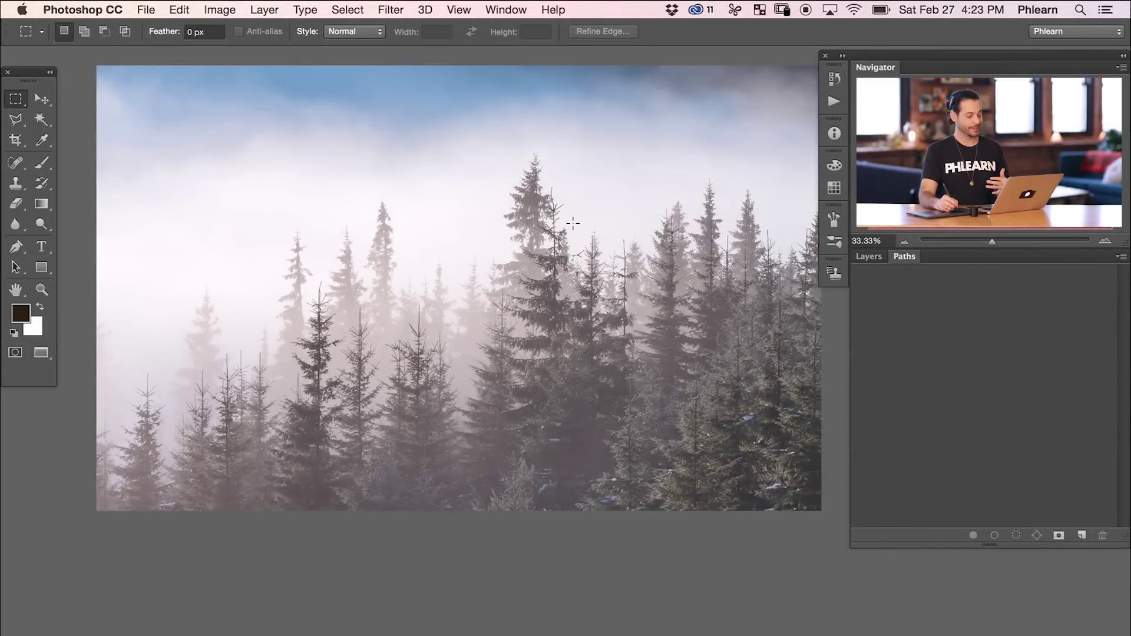
Step: Show the Histogram panel, try docking it beside Layers and Paths, and leave it floating over the forest photo
{"action": "left_click", "coordinate": [506, 10]}
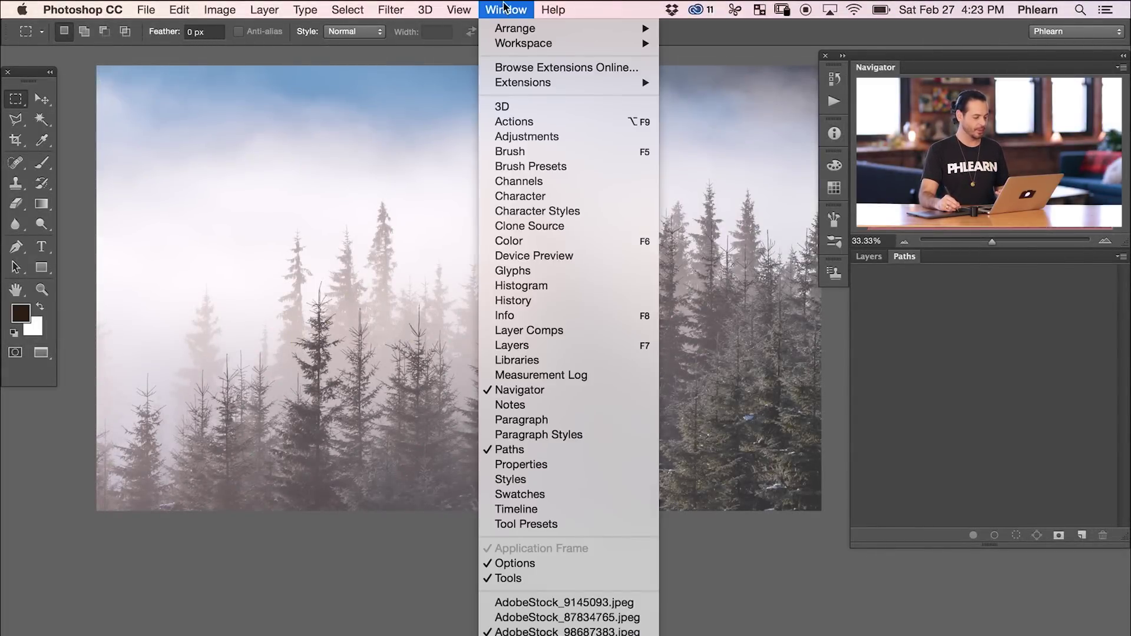
{"action": "left_click", "coordinate": [520, 286]}
{"action": "left_click_drag", "start_coordinate": [575, 89], "coordinate": [878, 260]}
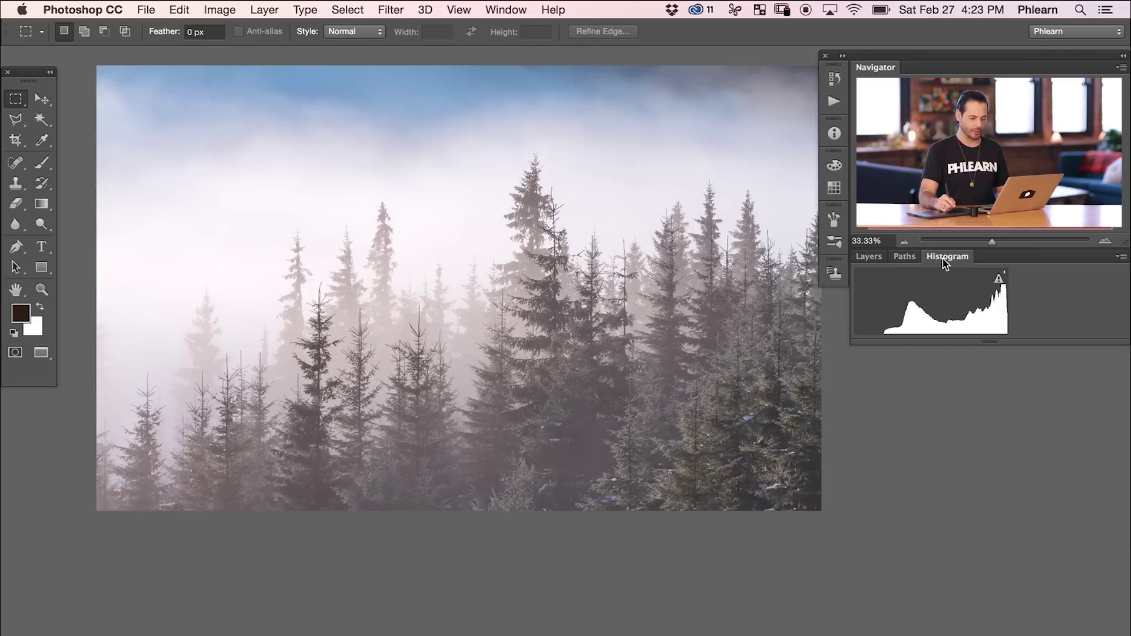
{"action": "left_click_drag", "start_coordinate": [949, 258], "coordinate": [587, 110]}
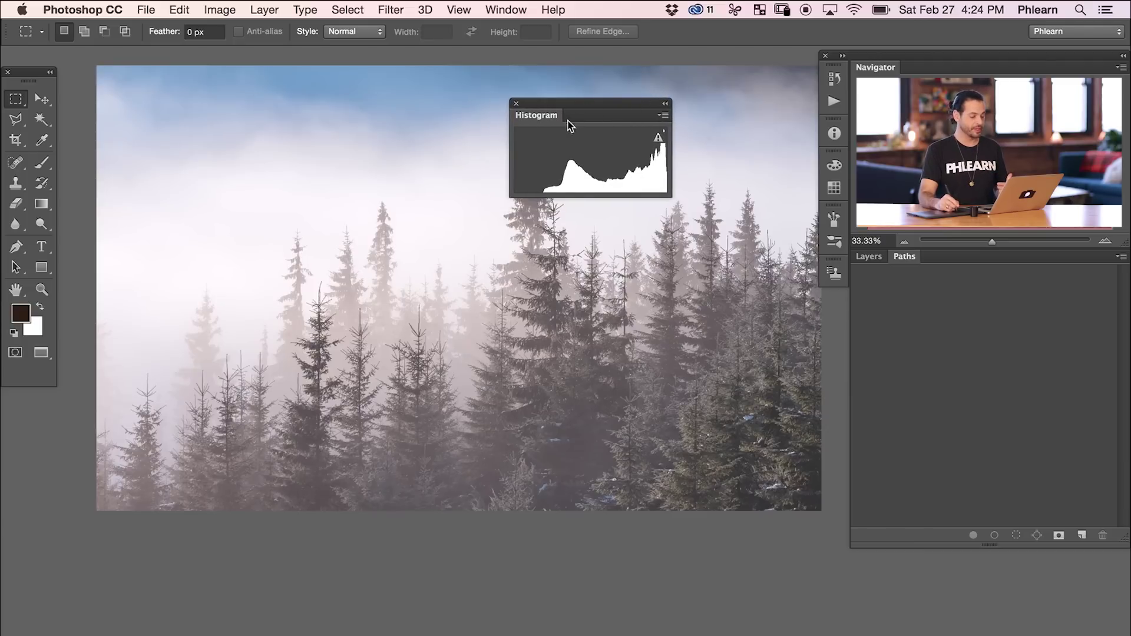
Step: Set the Histogram panel to Expanded View and reposition it over the upper part of the photo
{"action": "left_click", "coordinate": [663, 117]}
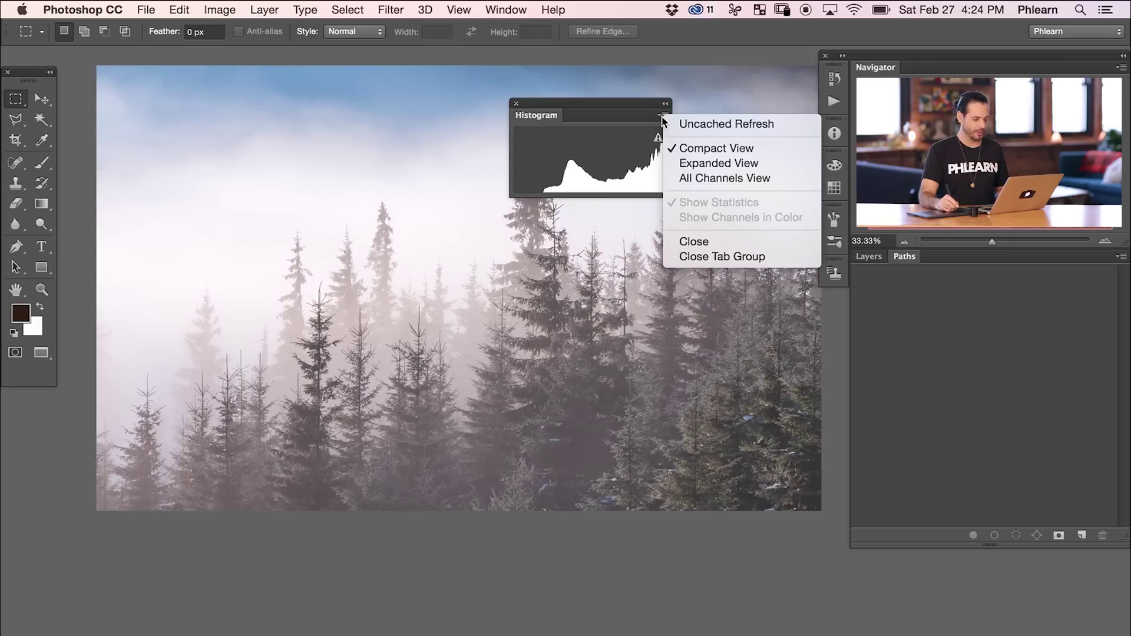
{"action": "left_click", "coordinate": [701, 162]}
{"action": "left_click_drag", "start_coordinate": [632, 107], "coordinate": [676, 90]}
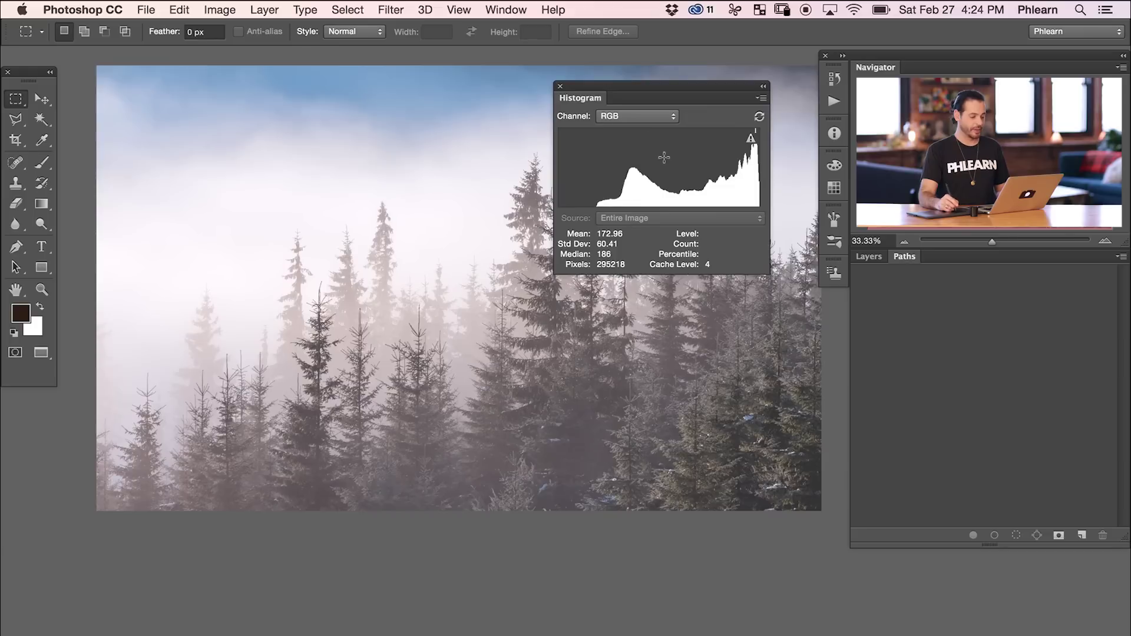
Step: Examine the photo's histogram for the Red channel and the Green channel
{"action": "left_click", "coordinate": [631, 117]}
{"action": "left_click", "coordinate": [631, 127]}
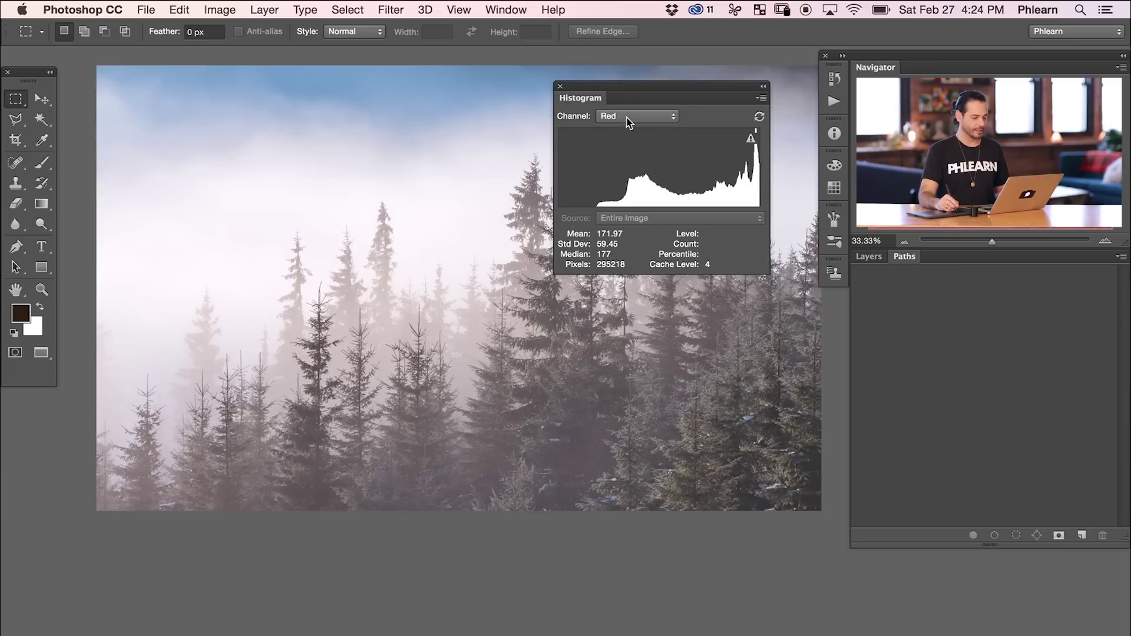
{"action": "left_click", "coordinate": [628, 118]}
{"action": "left_click", "coordinate": [628, 127]}
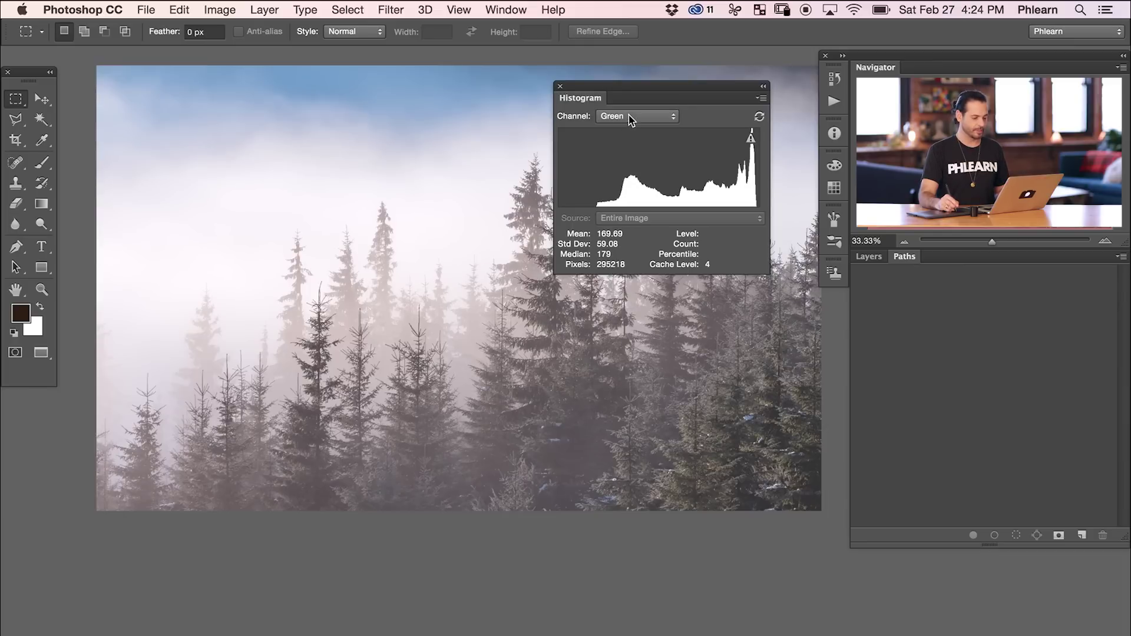
Step: Reposition the Histogram panel over the photo and turn on Show Channels in Color
{"action": "left_click_drag", "start_coordinate": [646, 94], "coordinate": [604, 94]}
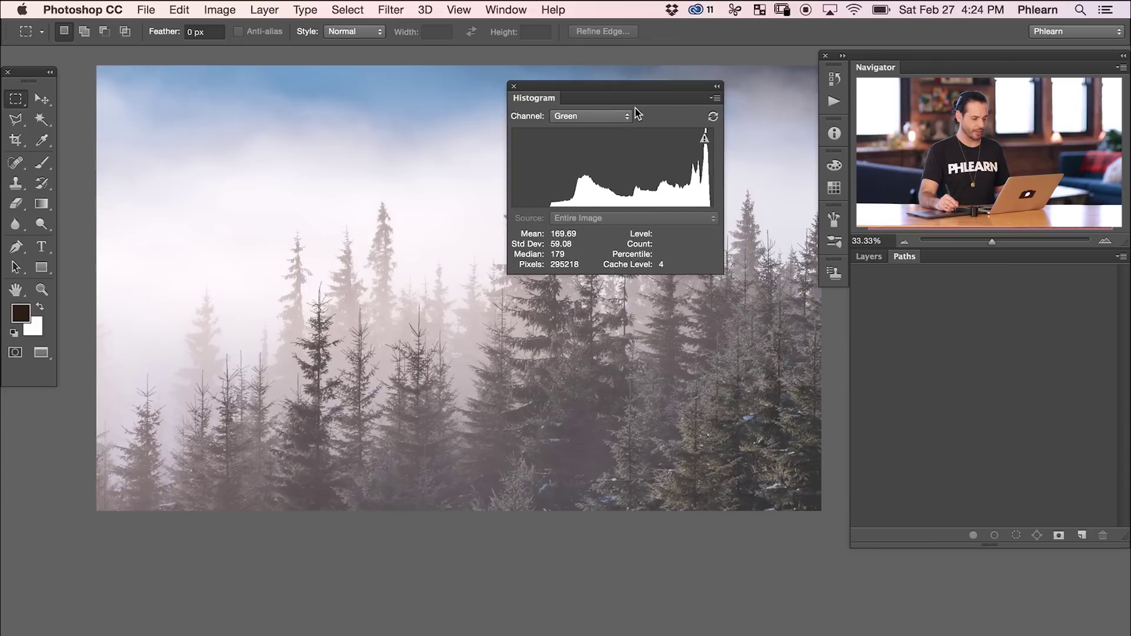
{"action": "left_click_drag", "start_coordinate": [715, 101], "coordinate": [597, 84]}
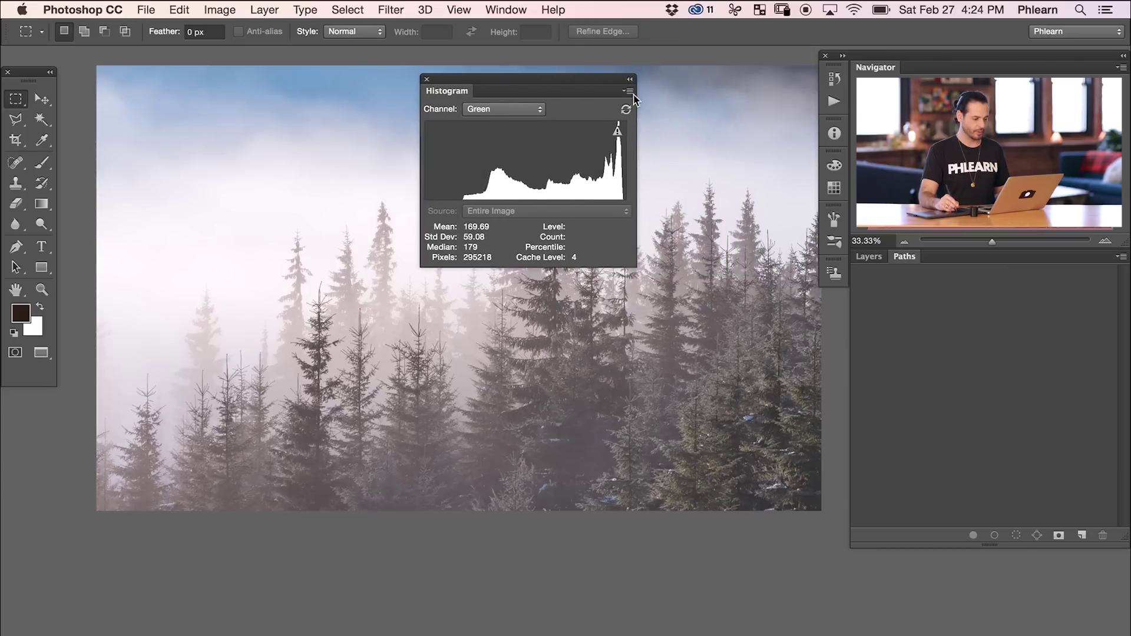
{"action": "left_click", "coordinate": [625, 91]}
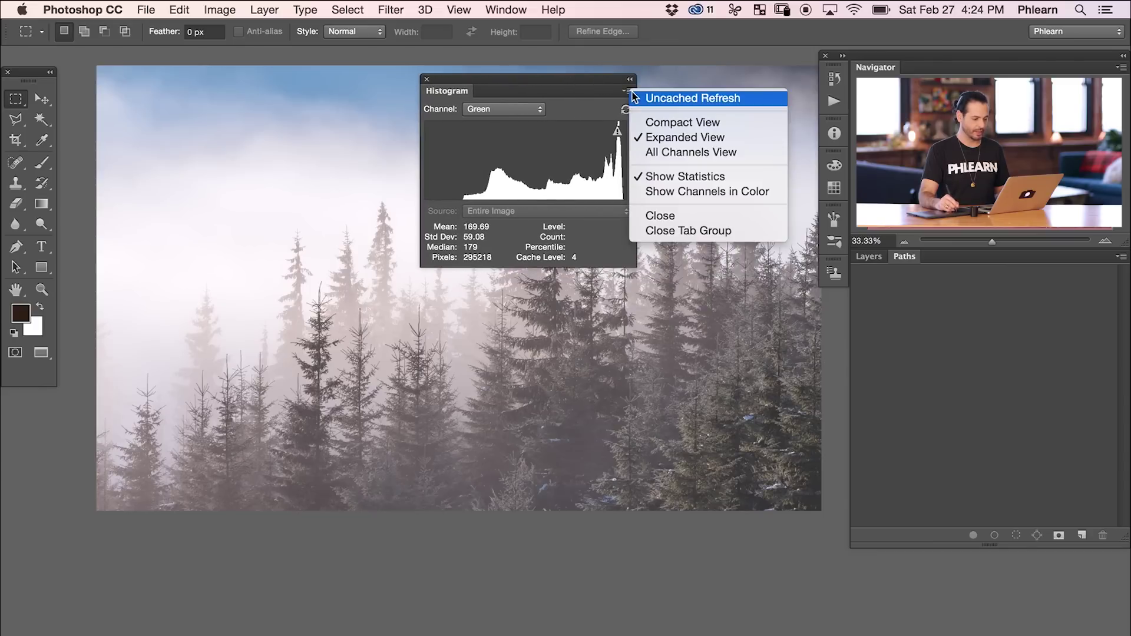
{"action": "left_click", "coordinate": [669, 190]}
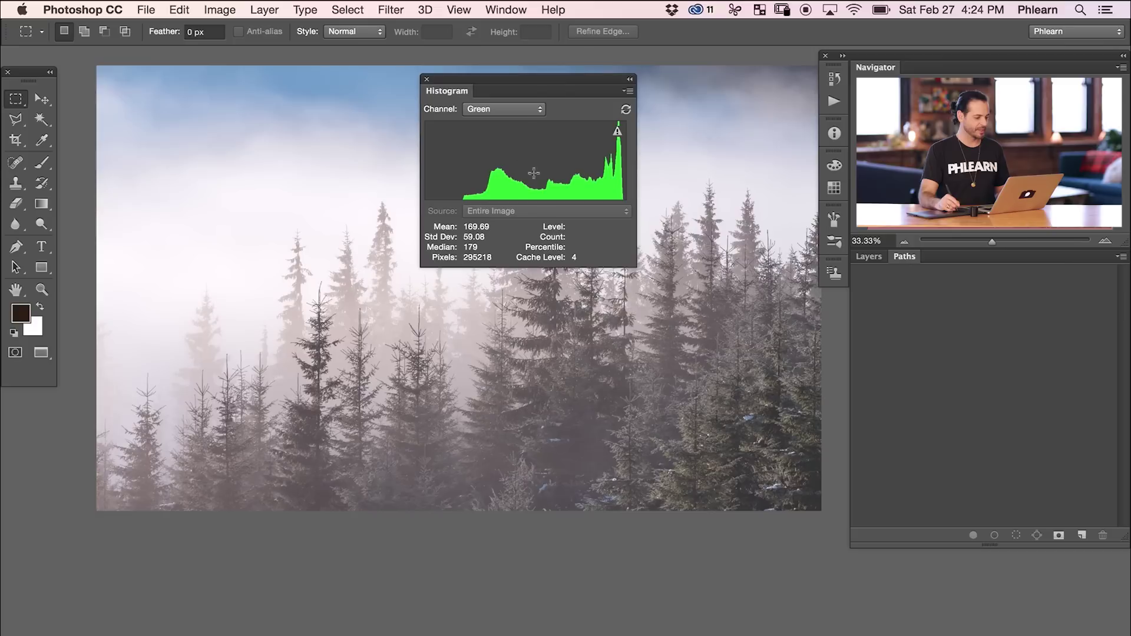
Step: Examine the Blue, Green, Red and Luminosity histograms, and return the histogram channel to RGB
{"action": "left_click", "coordinate": [505, 111]}
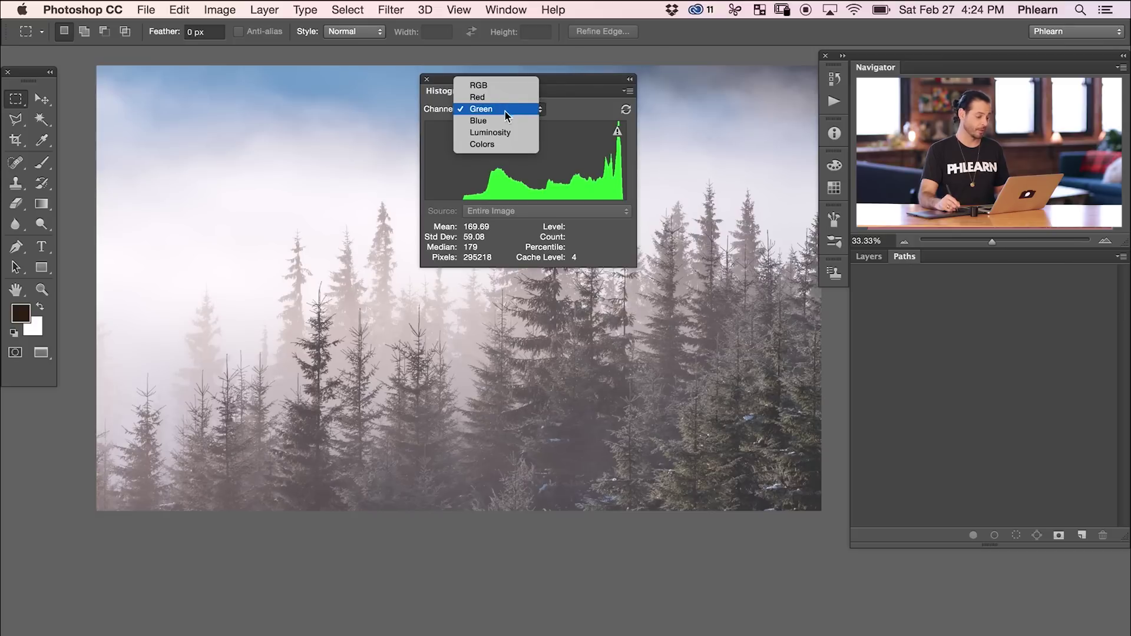
{"action": "left_click", "coordinate": [523, 120]}
{"action": "left_click_drag", "start_coordinate": [529, 100], "coordinate": [619, 107]}
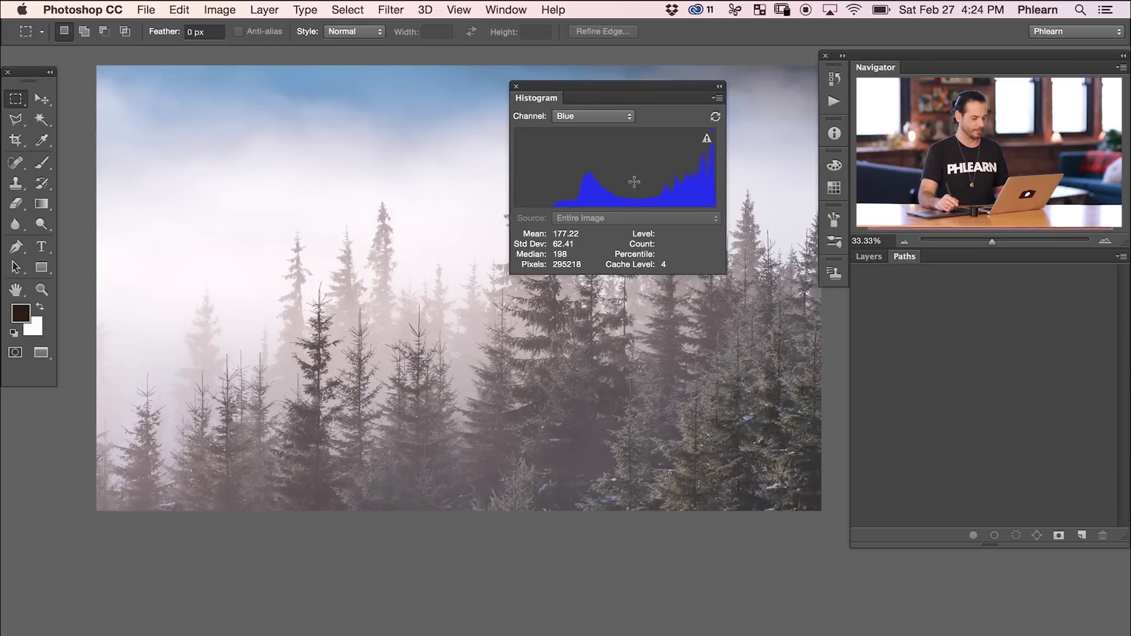
{"action": "left_click", "coordinate": [591, 118]}
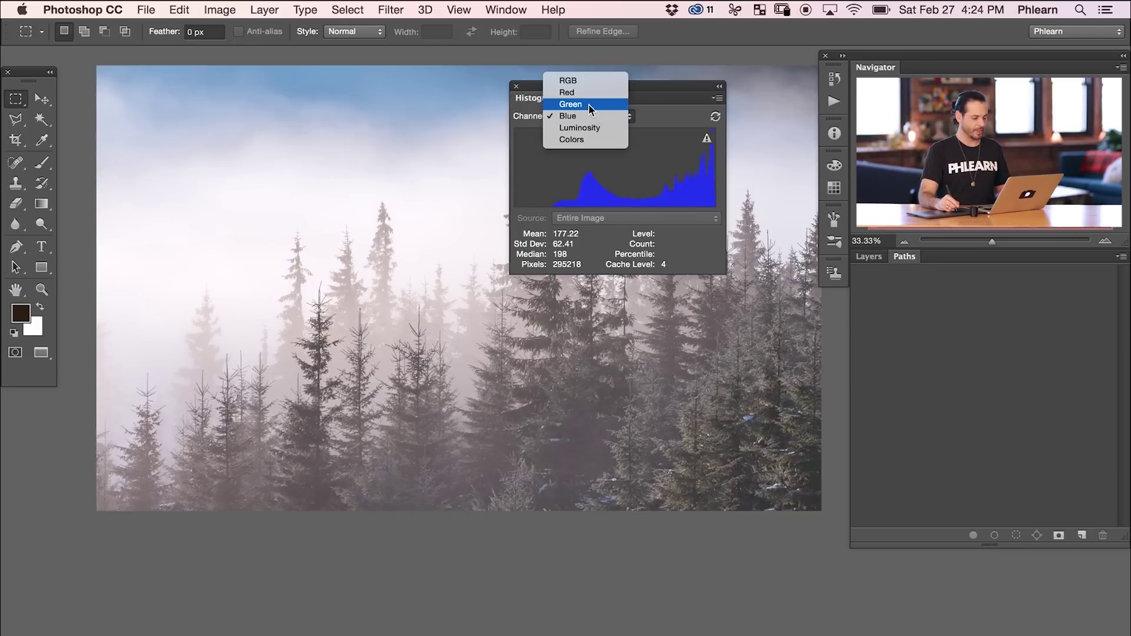
{"action": "left_click", "coordinate": [589, 104]}
{"action": "left_click", "coordinate": [600, 118]}
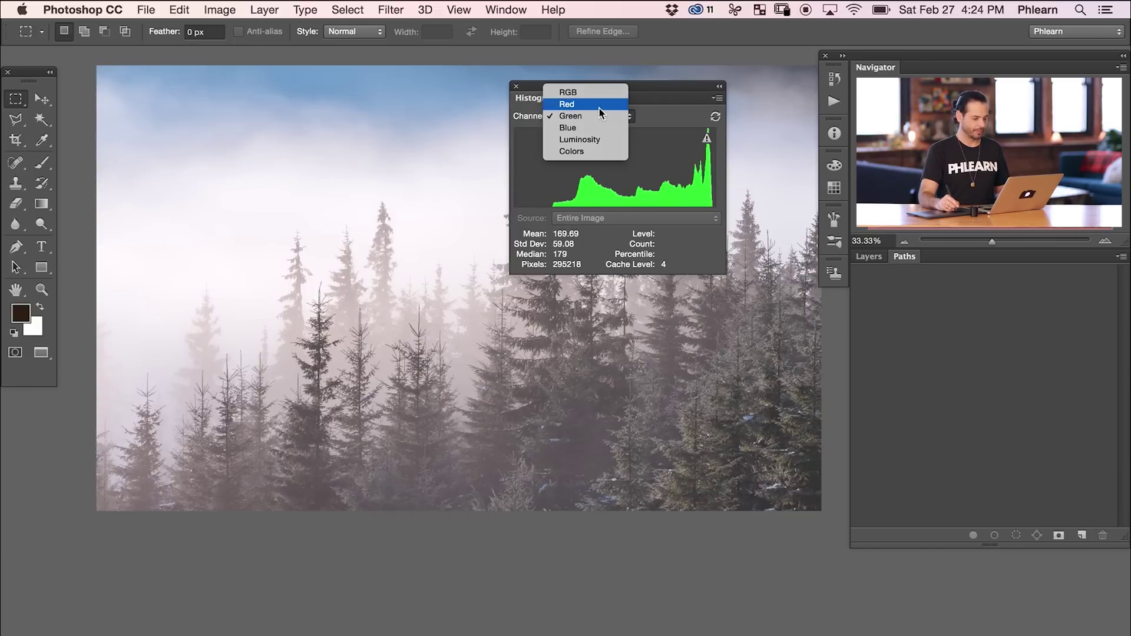
{"action": "left_click", "coordinate": [600, 105]}
{"action": "left_click", "coordinate": [598, 116]}
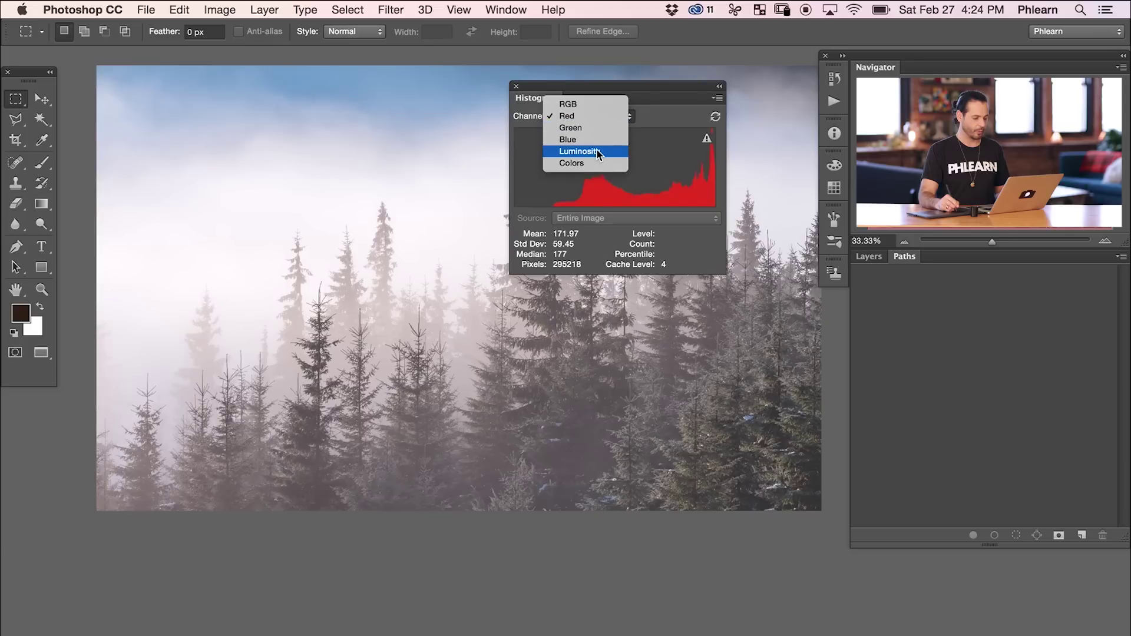
{"action": "left_click", "coordinate": [597, 152]}
{"action": "left_click", "coordinate": [604, 120]}
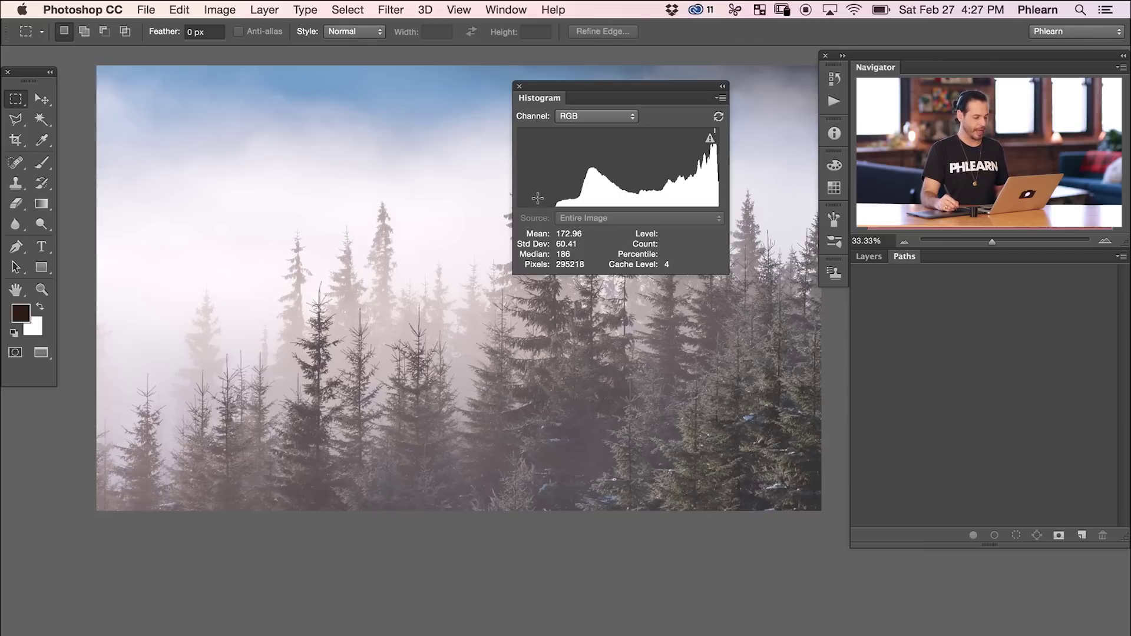
Step: Compare the Red, Green and Blue channel histograms one by one, finishing on the combined RGB histogram
{"action": "left_click", "coordinate": [579, 121]}
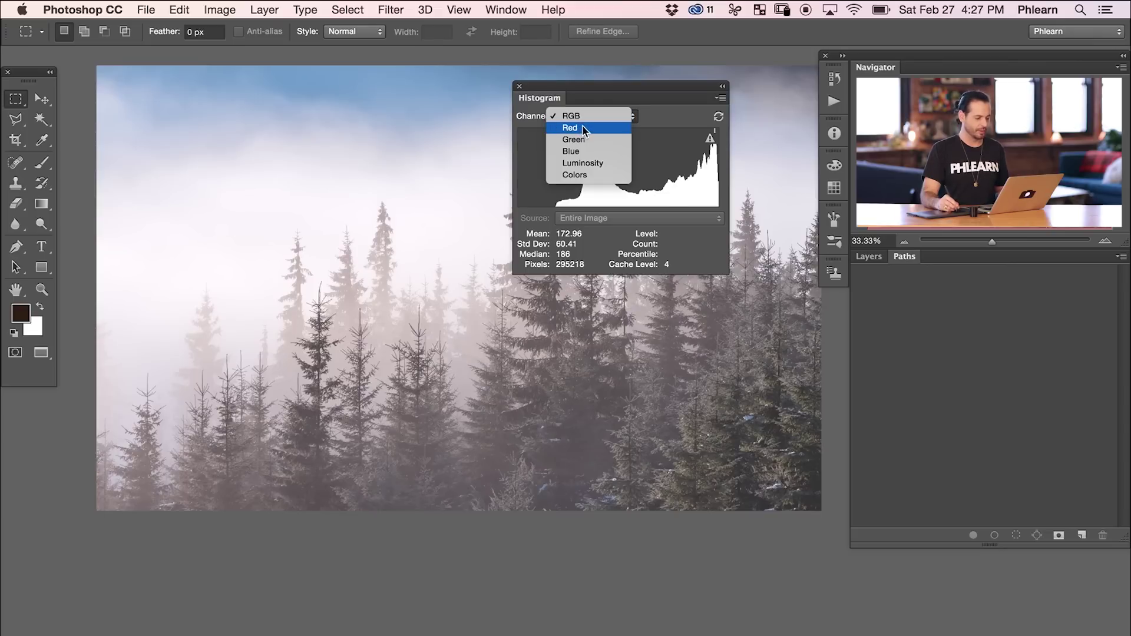
{"action": "left_click", "coordinate": [587, 131]}
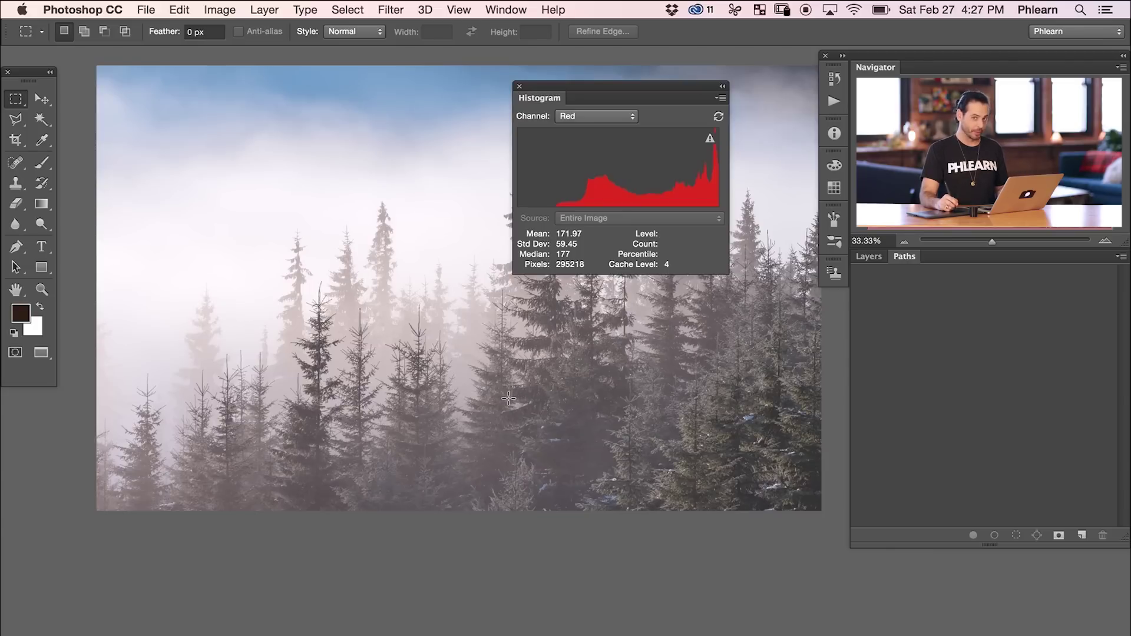
{"action": "left_click", "coordinate": [576, 116]}
{"action": "left_click", "coordinate": [584, 128]}
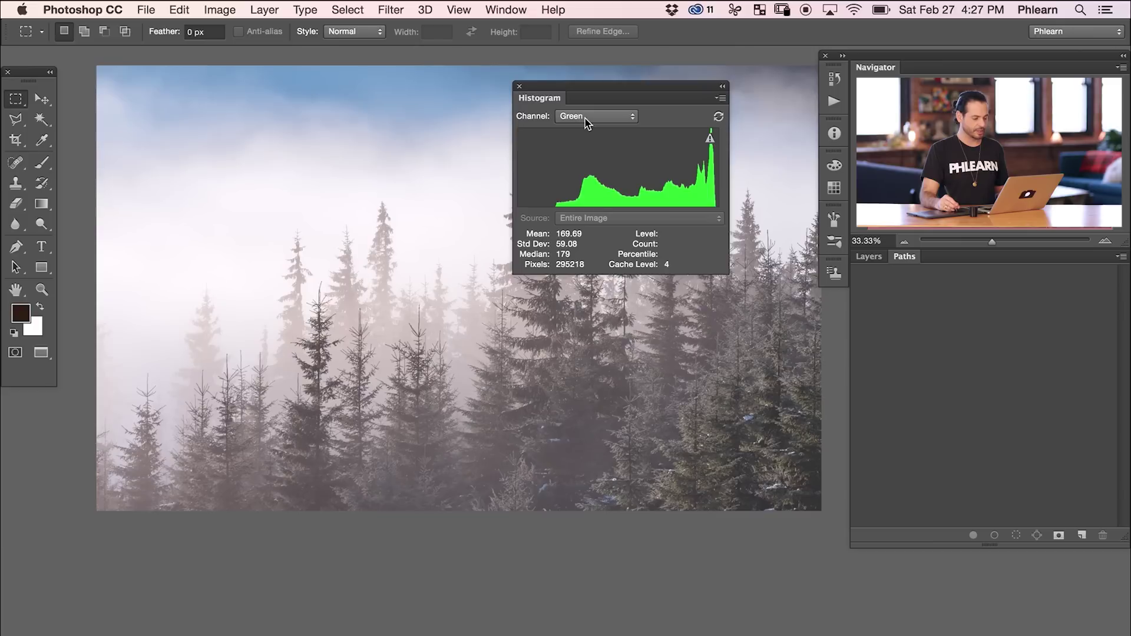
{"action": "left_click", "coordinate": [587, 122]}
{"action": "left_click", "coordinate": [585, 128]}
{"action": "left_click", "coordinate": [583, 121]}
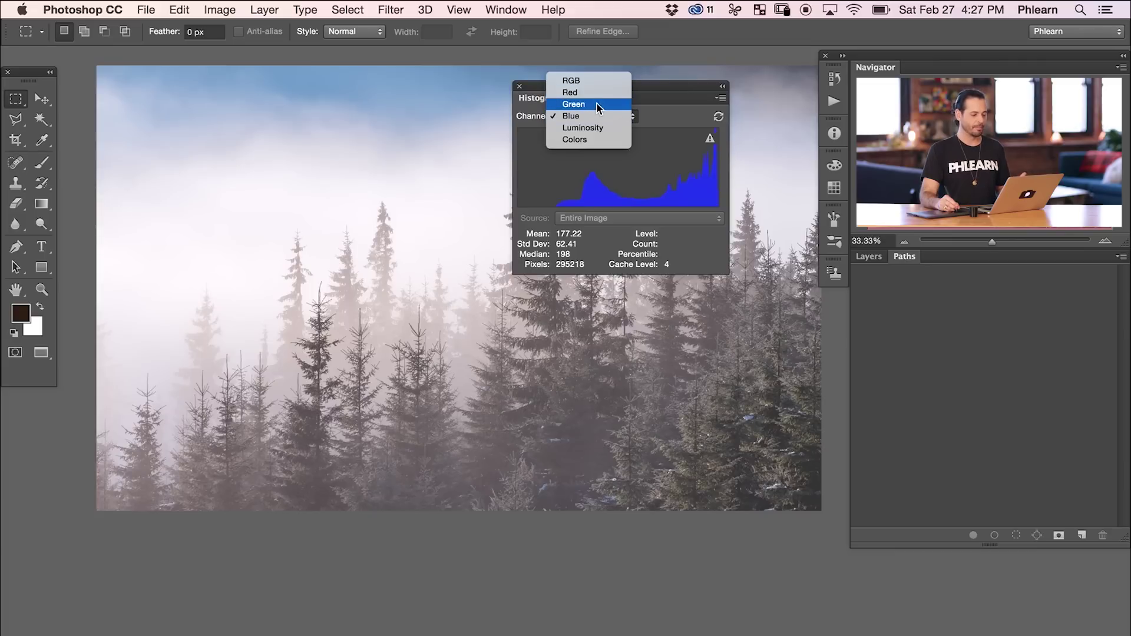
{"action": "left_click", "coordinate": [596, 82]}
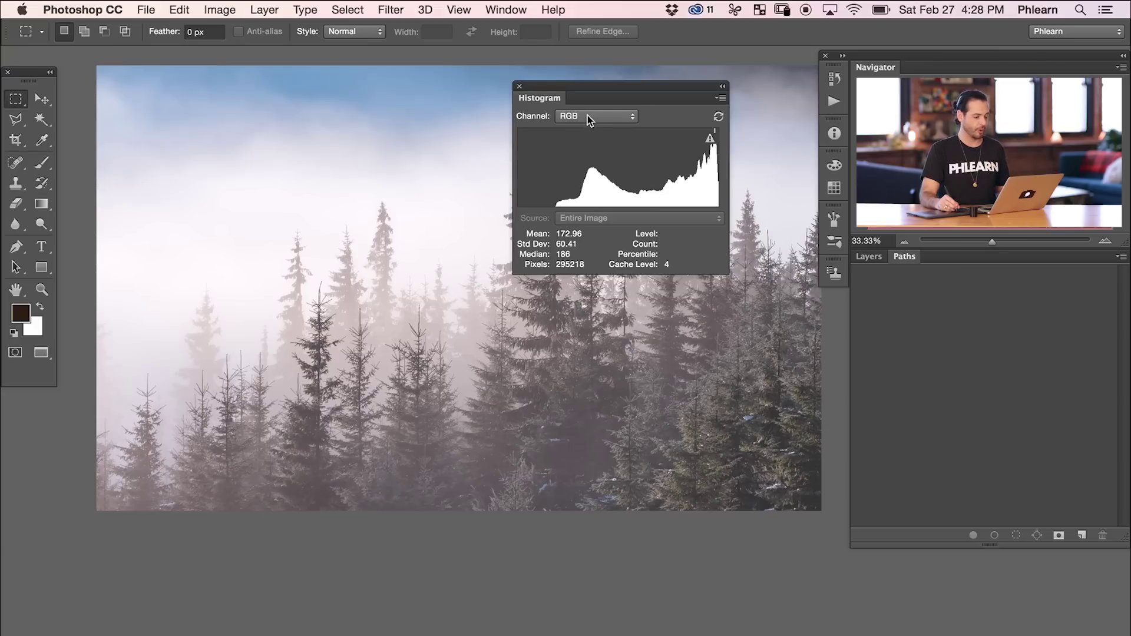
Step: Cycle the histogram through Red, Green, Blue, Green again and Luminosity, and go back to RGB
{"action": "left_click", "coordinate": [588, 116]}
{"action": "left_click", "coordinate": [583, 125]}
{"action": "left_click", "coordinate": [582, 122]}
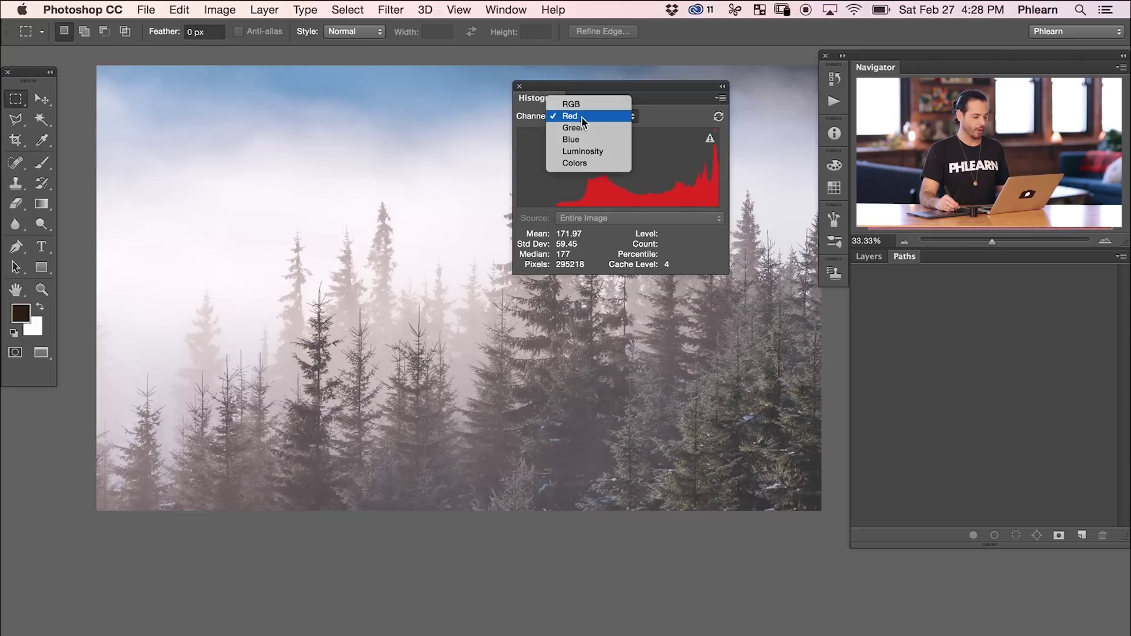
{"action": "left_click", "coordinate": [582, 123]}
{"action": "left_click", "coordinate": [582, 123]}
{"action": "left_click", "coordinate": [588, 126]}
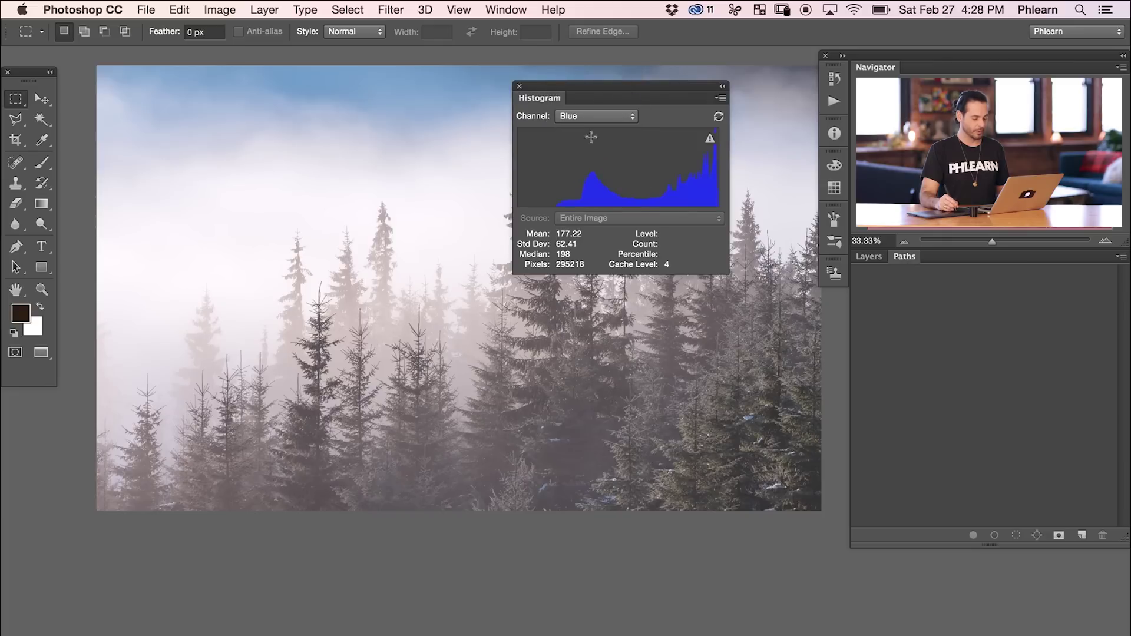
{"action": "left_click", "coordinate": [594, 118]}
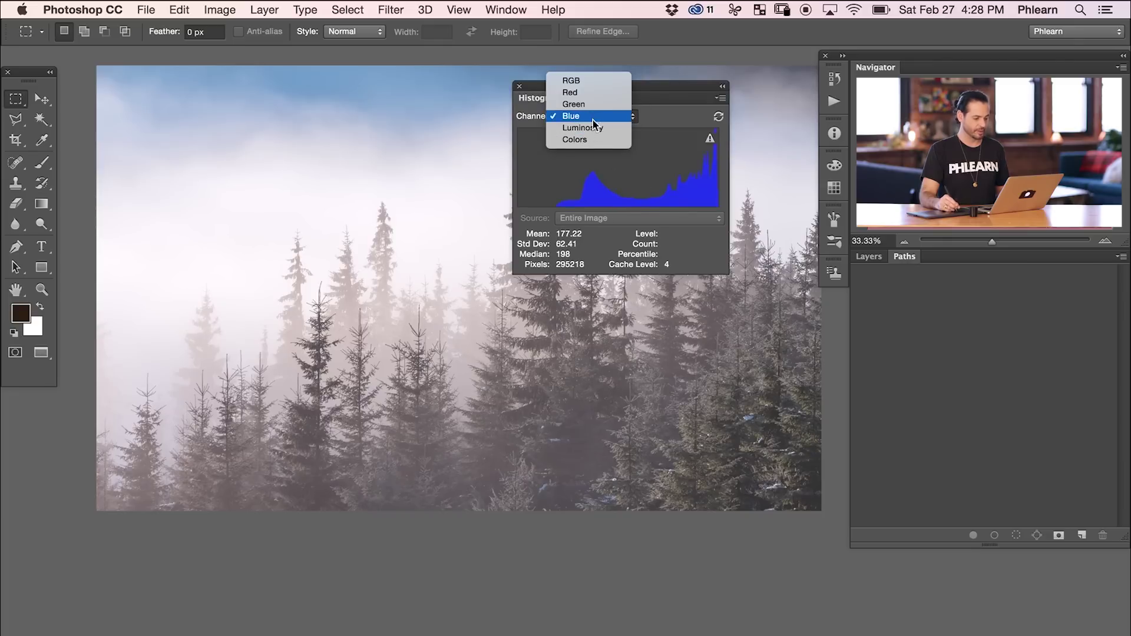
{"action": "left_click", "coordinate": [600, 112]}
{"action": "left_click", "coordinate": [591, 116]}
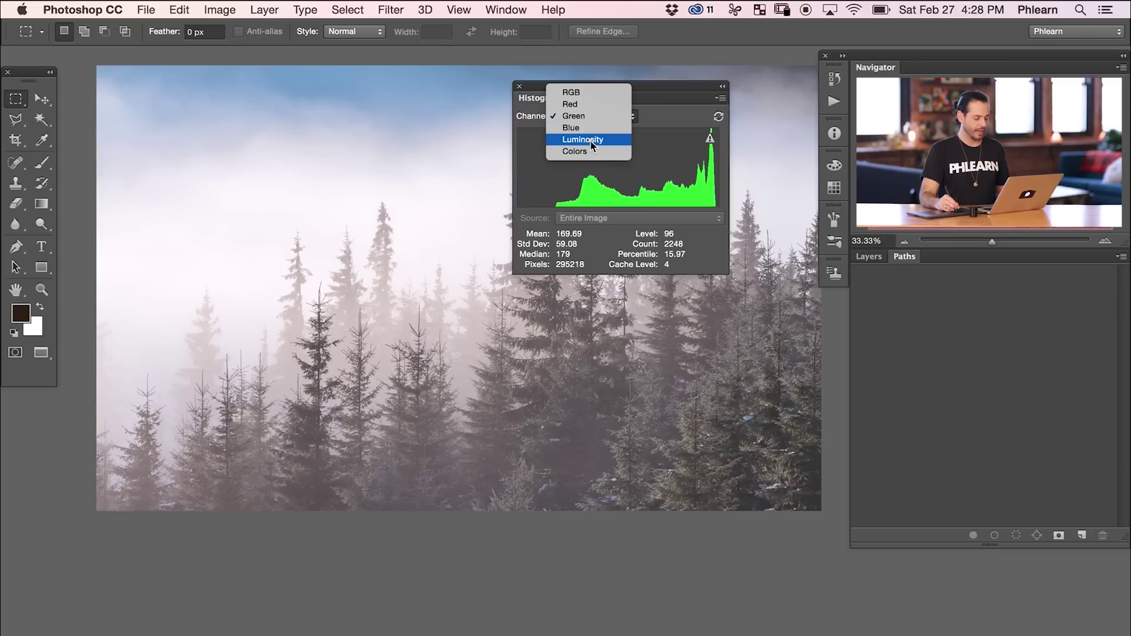
{"action": "left_click", "coordinate": [600, 150]}
{"action": "left_click", "coordinate": [591, 116]}
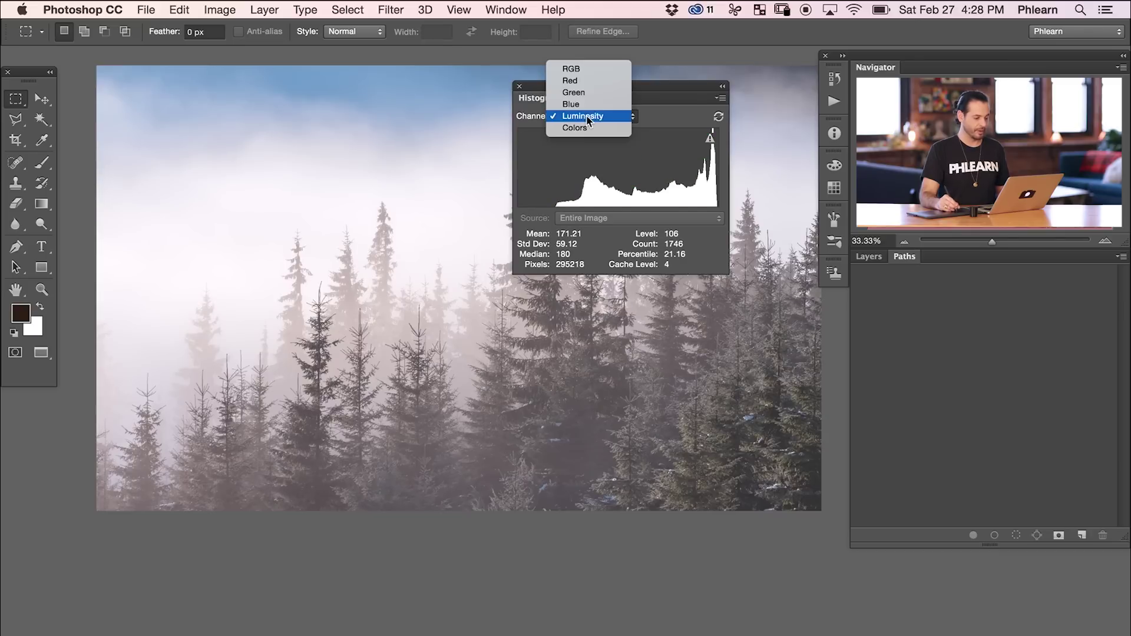
{"action": "left_click", "coordinate": [588, 72]}
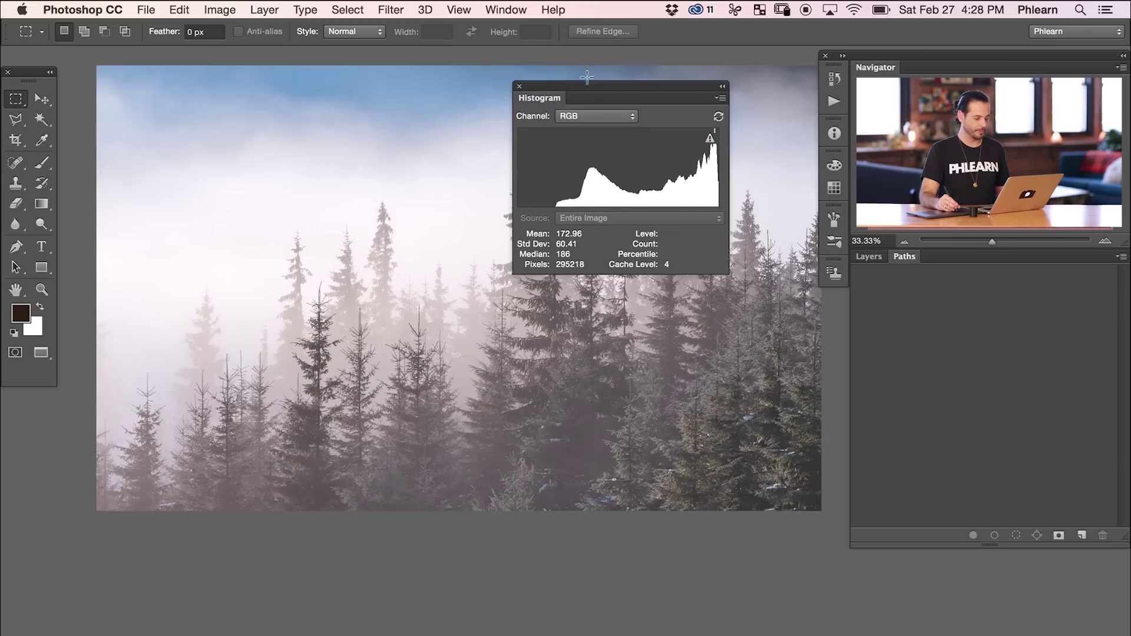
Step: Examine the Luminosity histogram and the overlaid Colors histogram of the forest photo
{"action": "left_click", "coordinate": [588, 117]}
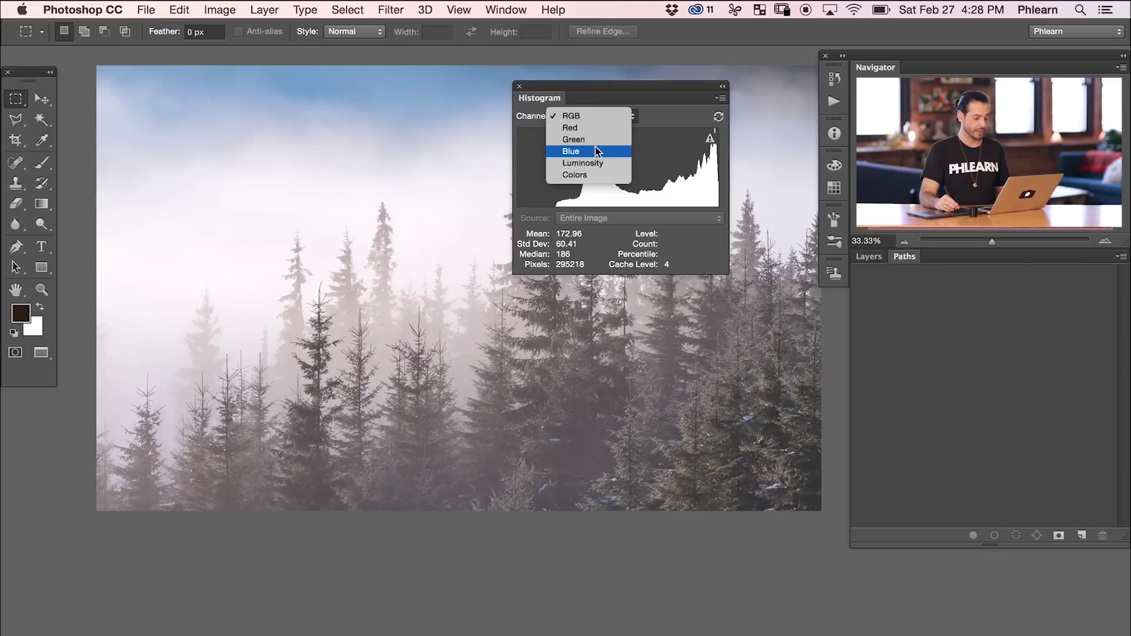
{"action": "left_click", "coordinate": [594, 166]}
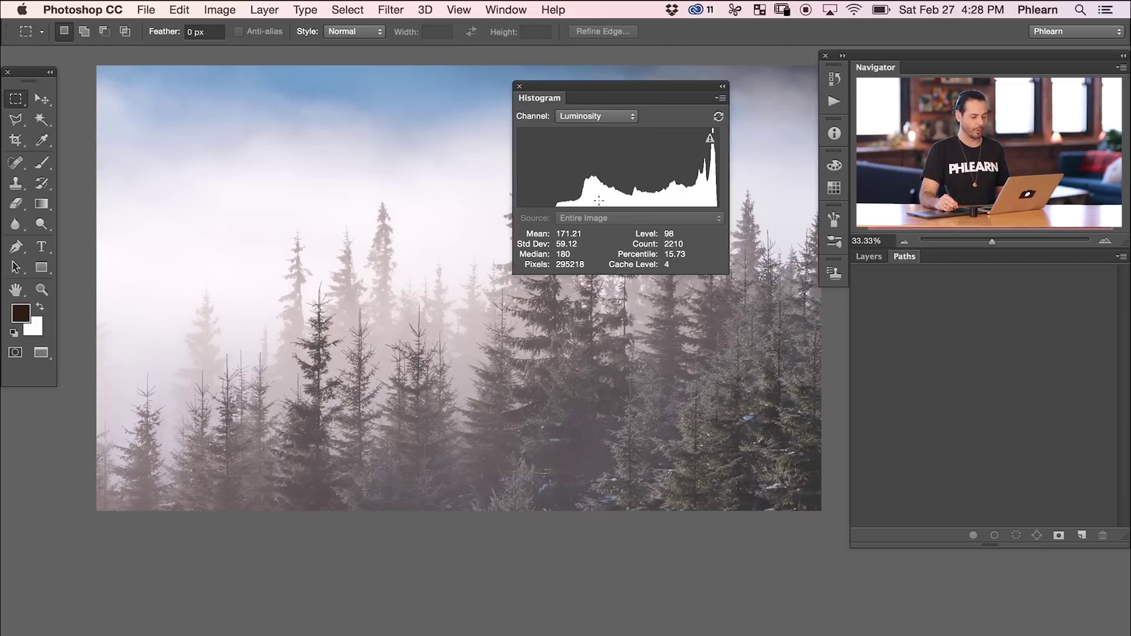
{"action": "left_click", "coordinate": [609, 121]}
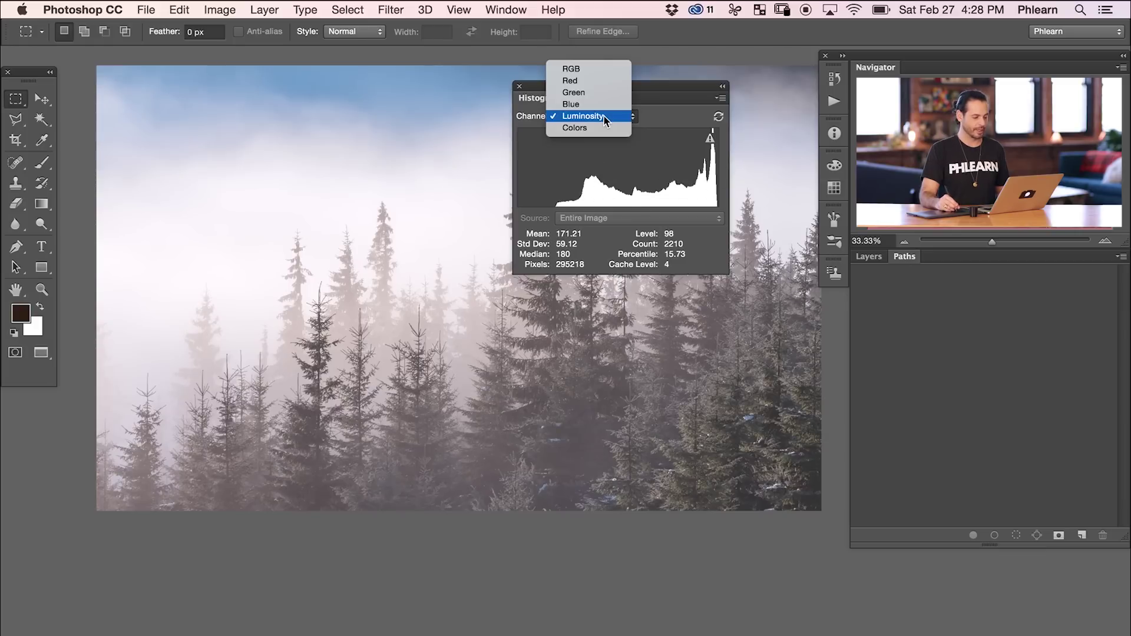
{"action": "left_click", "coordinate": [617, 126]}
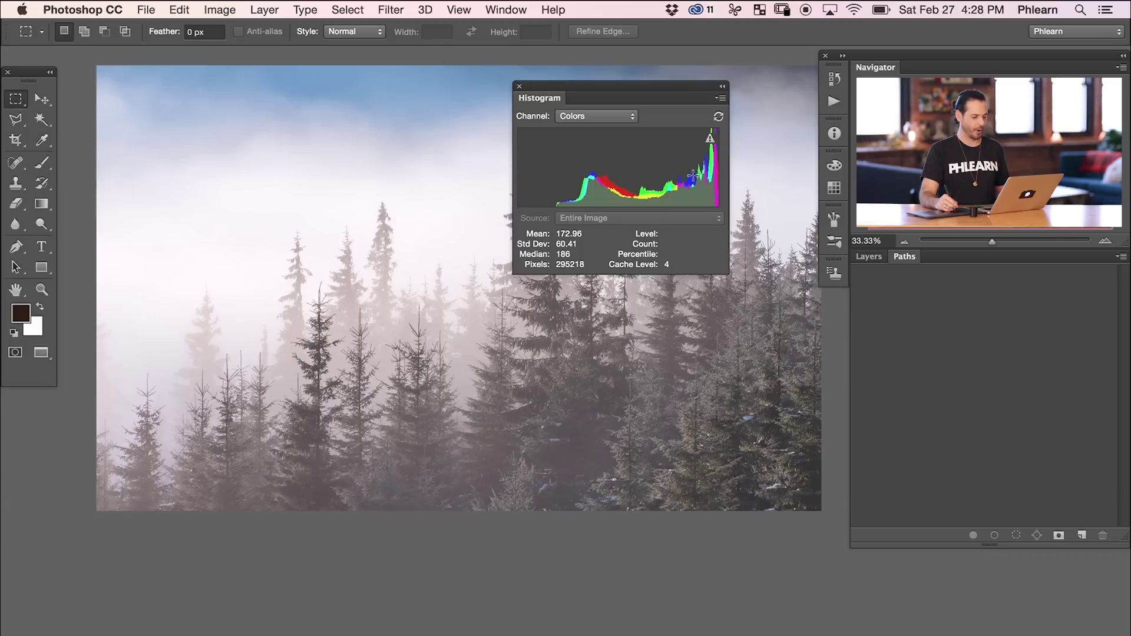
{"action": "mouse_move", "coordinate": [650, 181]}
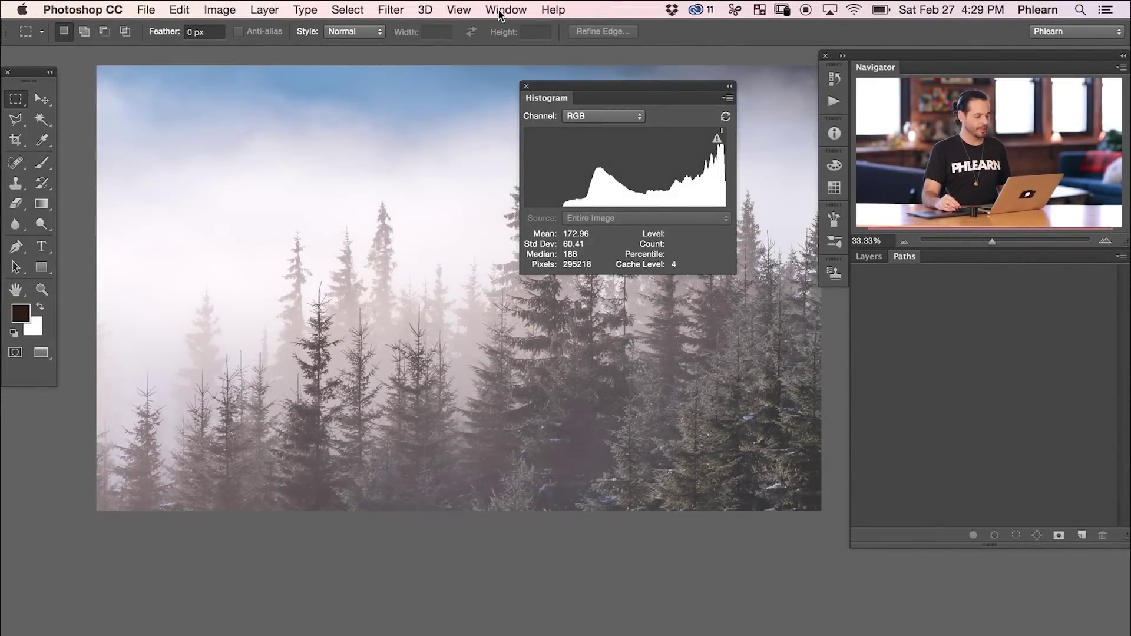
Step: Switch to AdobeStock_87834765.jpeg with its layers shown, and examine the mountain photo's RGB histogram up to the highlights
{"action": "left_click", "coordinate": [500, 12]}
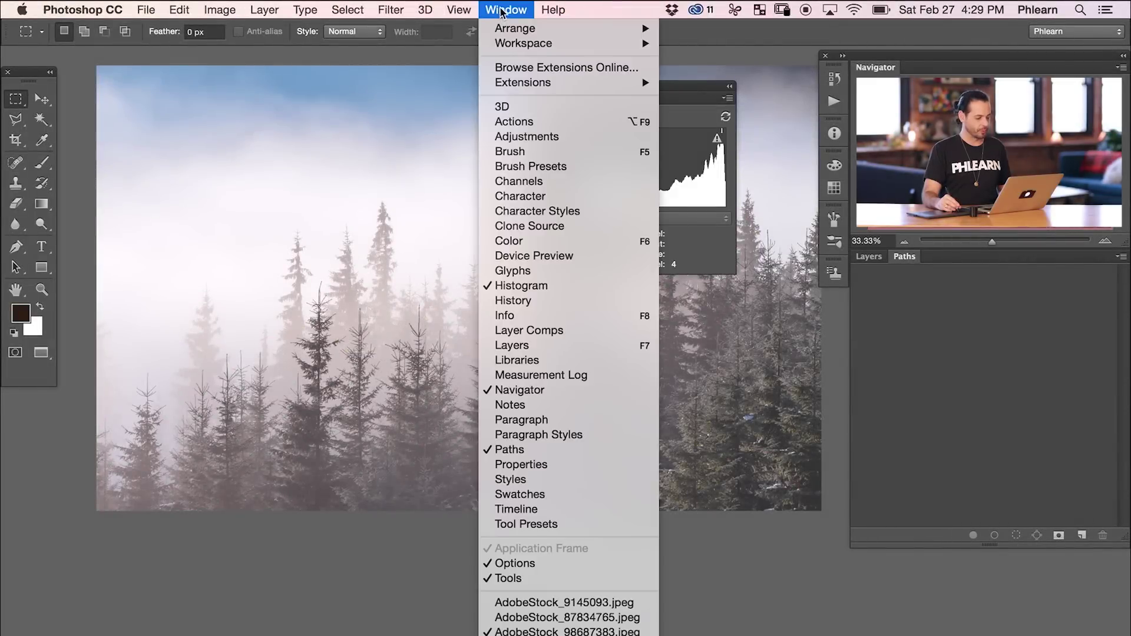
{"action": "left_click", "coordinate": [522, 618]}
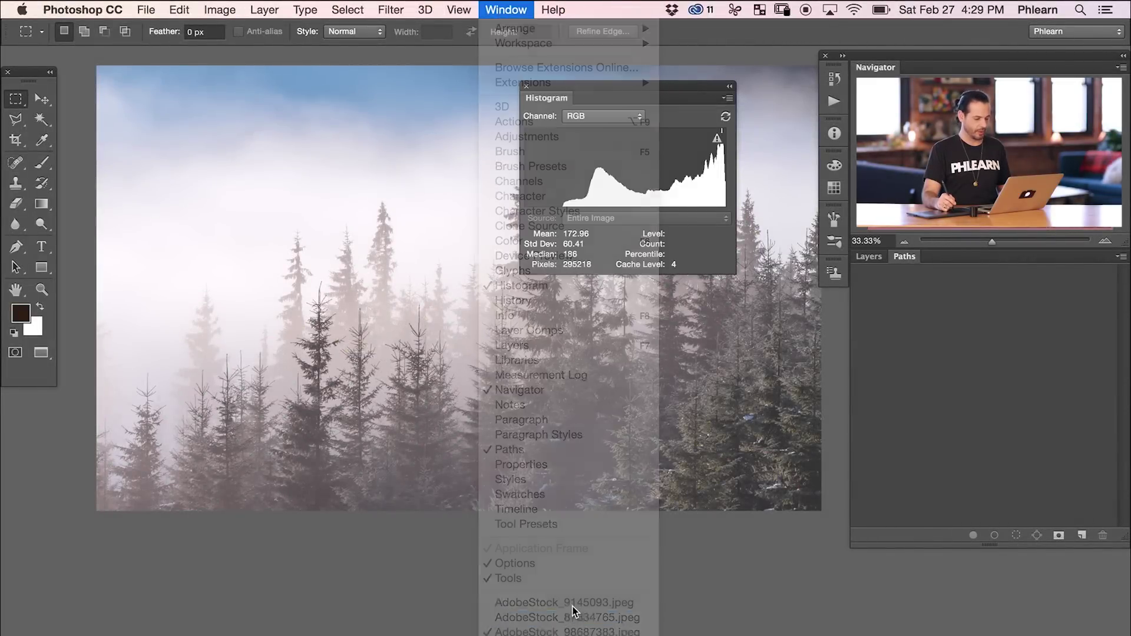
{"action": "left_click", "coordinate": [869, 257]}
{"action": "left_click_drag", "start_coordinate": [678, 401], "coordinate": [581, 342]}
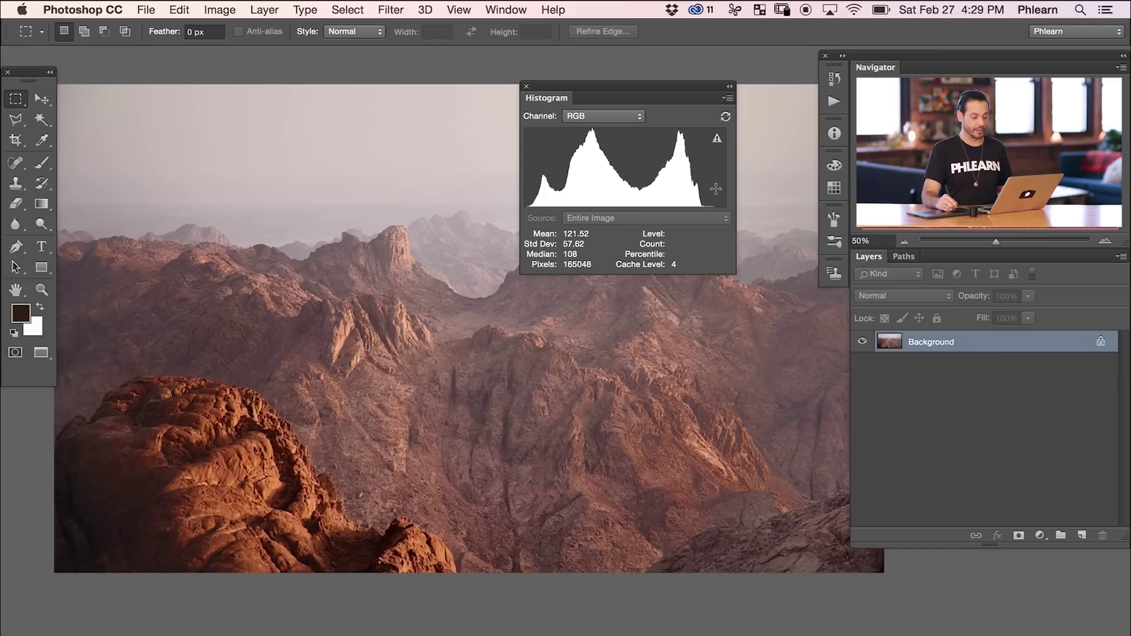
{"action": "mouse_move", "coordinate": [720, 197]}
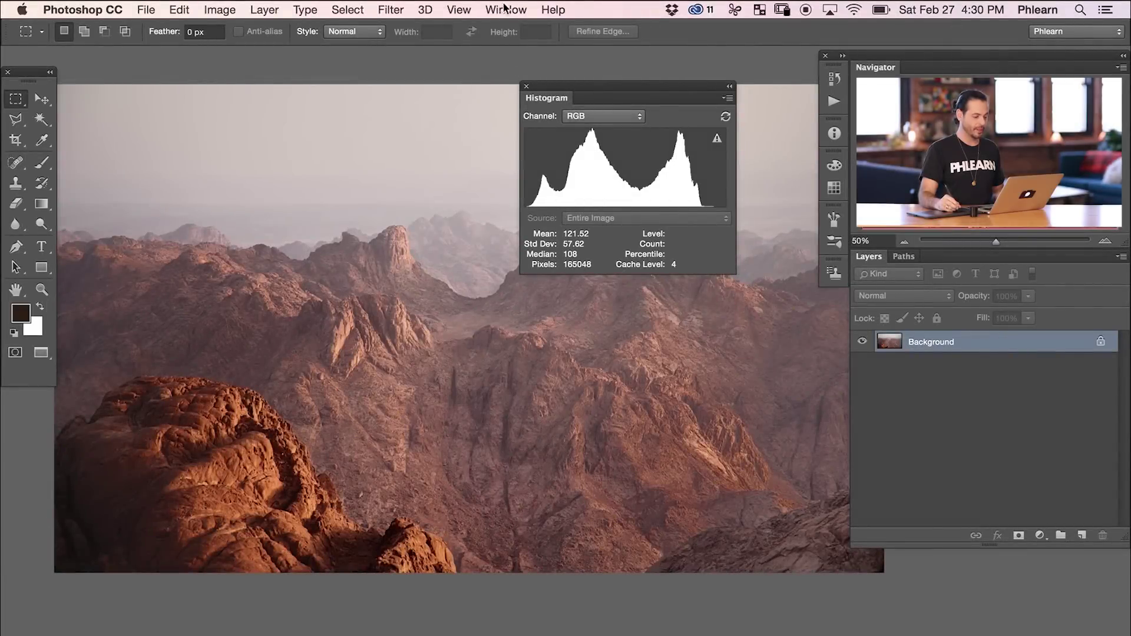
Step: Switch to AdobeStock_9145093.jpeg, reposition the baby photo, and examine the highlight end of its histogram
{"action": "left_click", "coordinate": [506, 9]}
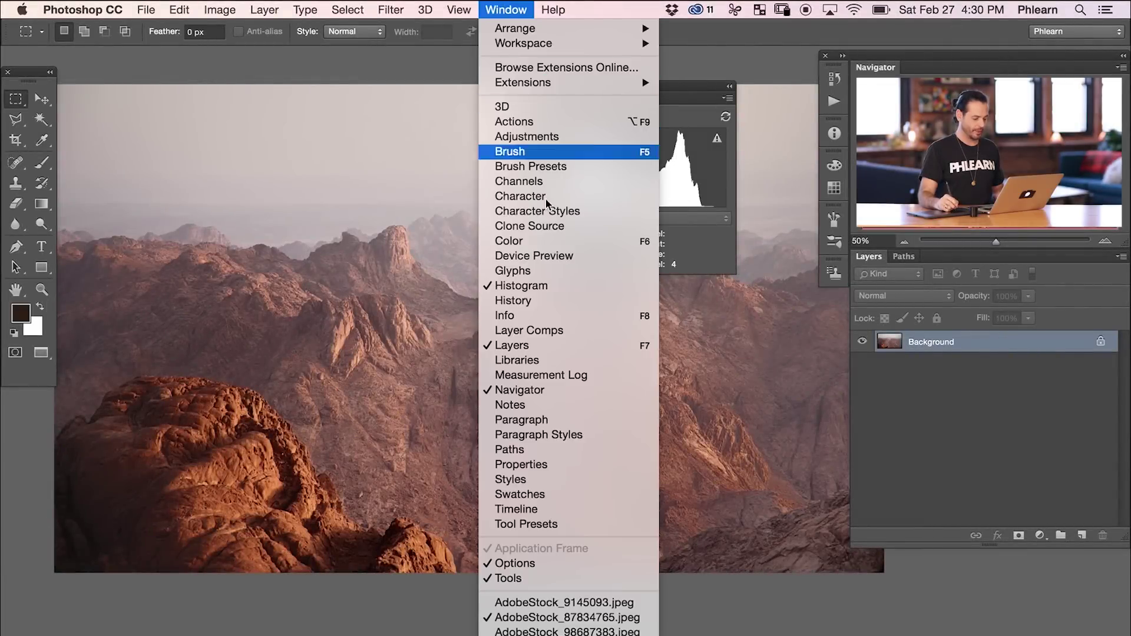
{"action": "left_click", "coordinate": [568, 602]}
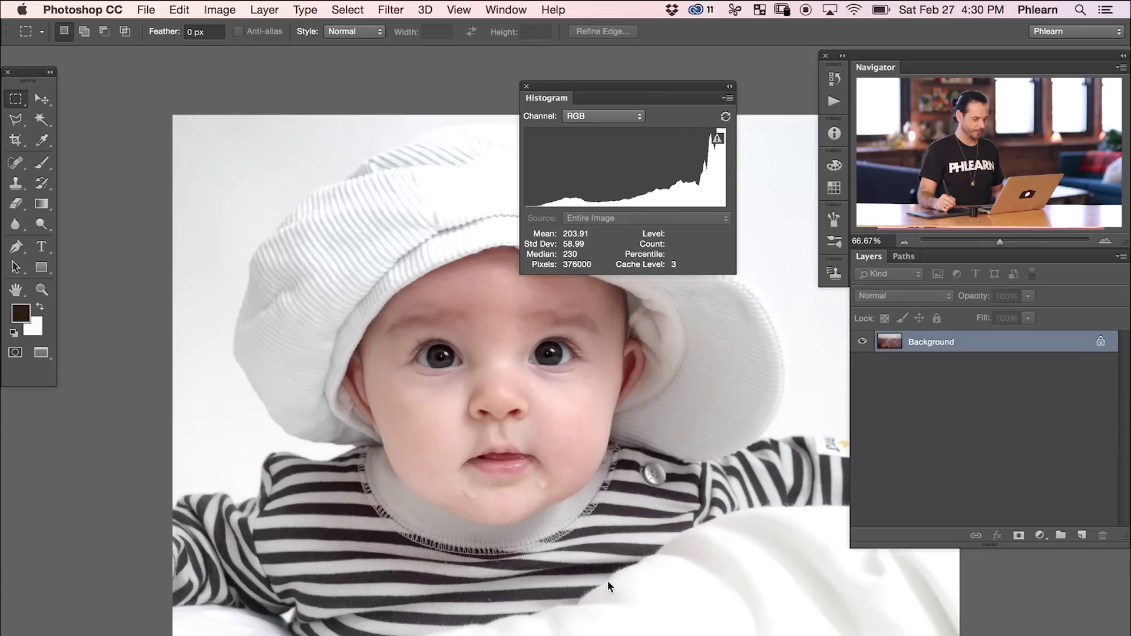
{"action": "left_click_drag", "start_coordinate": [681, 479], "coordinate": [574, 473]}
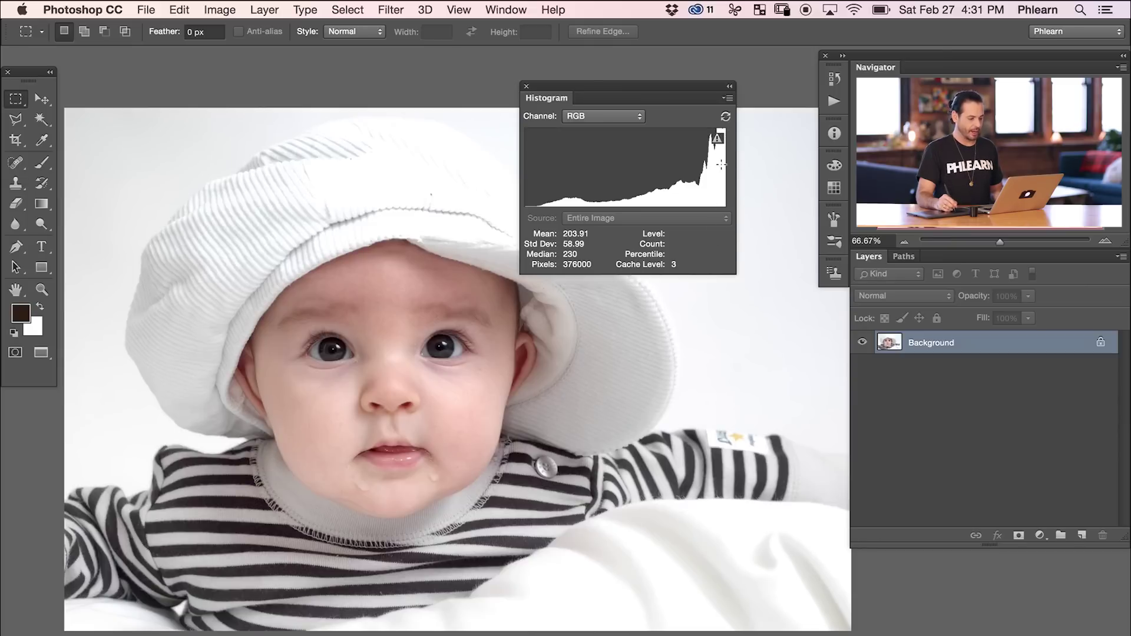
{"action": "mouse_move", "coordinate": [710, 144]}
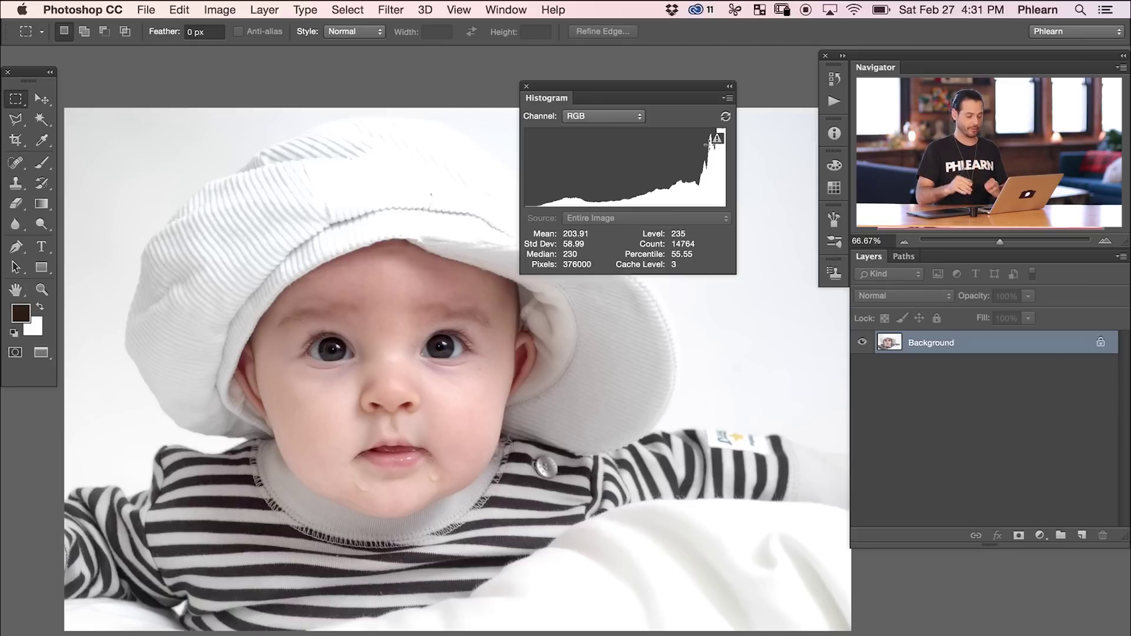
Step: Inspect the bright white blanket and hat at 200% for lost highlight detail and relate them to the histogram
{"action": "key", "text": "super+equal"}
{"action": "key", "text": "super+equal"}
{"action": "scroll", "coordinate": [523, 364], "scroll_direction": "down", "scroll_amount": 5}
{"action": "scroll", "coordinate": [523, 364], "scroll_direction": "right", "scroll_amount": 2}
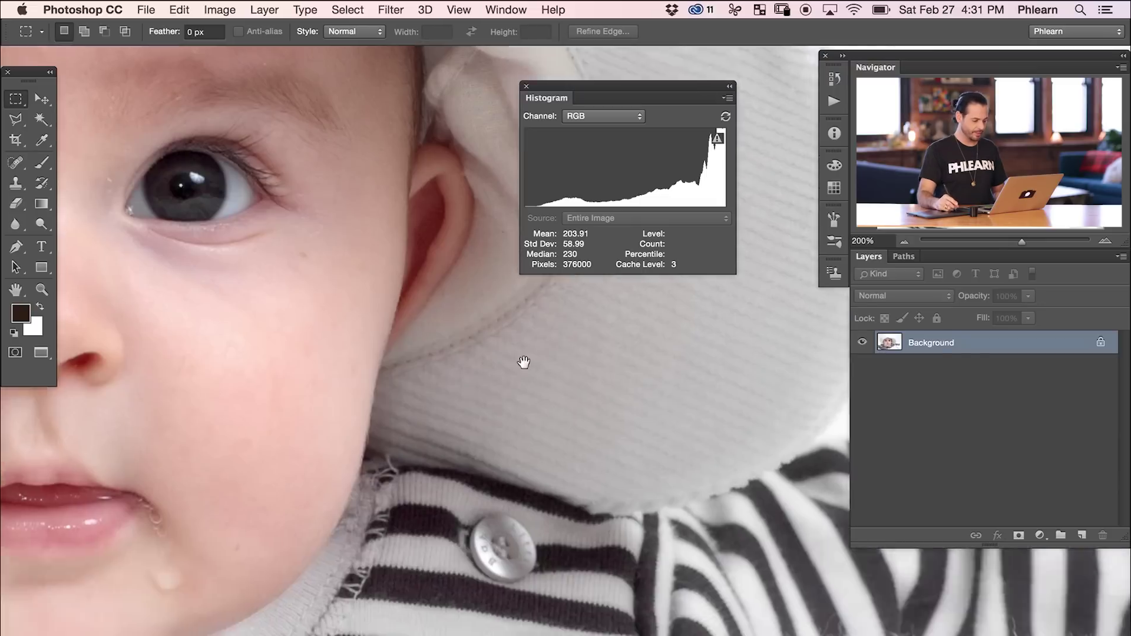
{"action": "scroll", "coordinate": [549, 356], "scroll_direction": "down", "scroll_amount": 3}
{"action": "scroll", "coordinate": [550, 356], "scroll_direction": "right", "scroll_amount": 1}
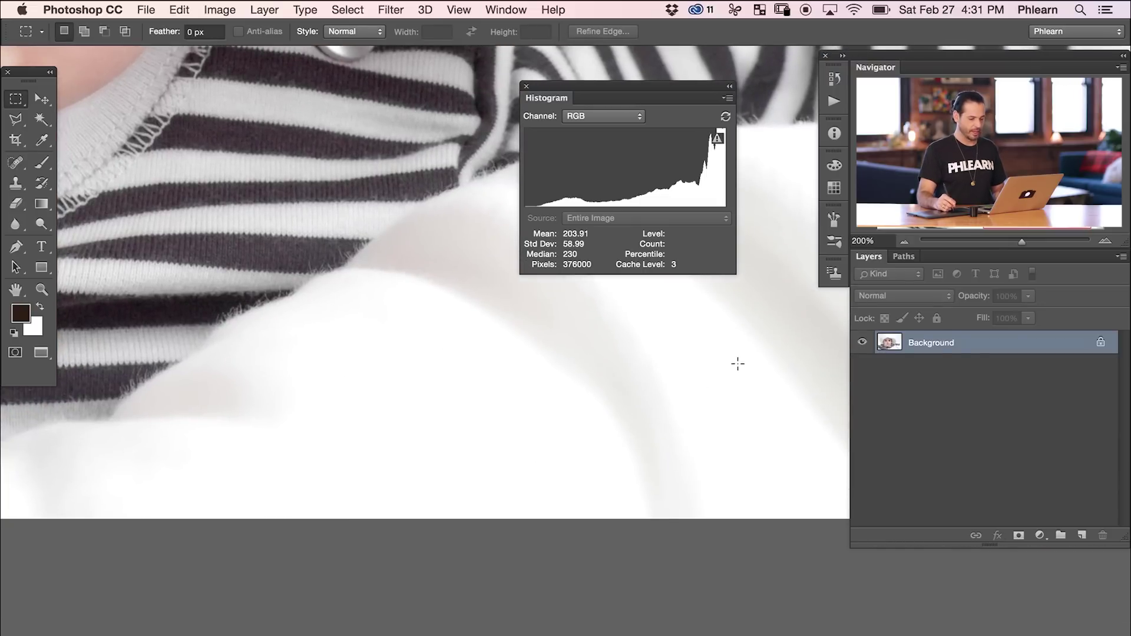
{"action": "scroll", "coordinate": [738, 363], "scroll_direction": "up", "scroll_amount": 15}
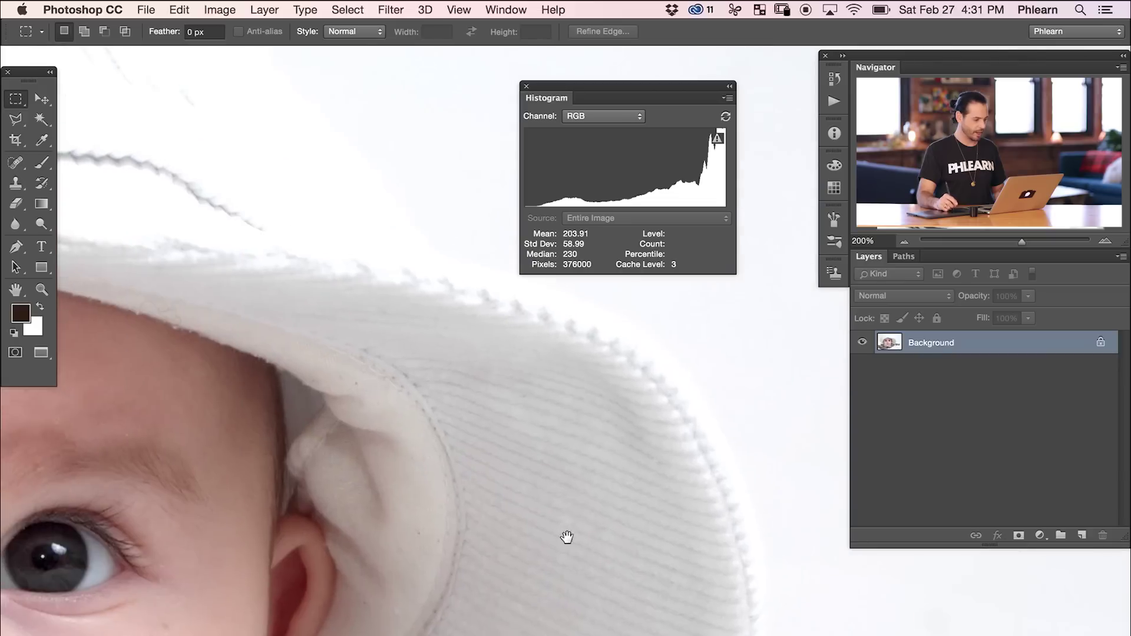
{"action": "scroll", "coordinate": [567, 538], "scroll_direction": "up", "scroll_amount": 3}
{"action": "scroll", "coordinate": [567, 538], "scroll_direction": "left", "scroll_amount": 5}
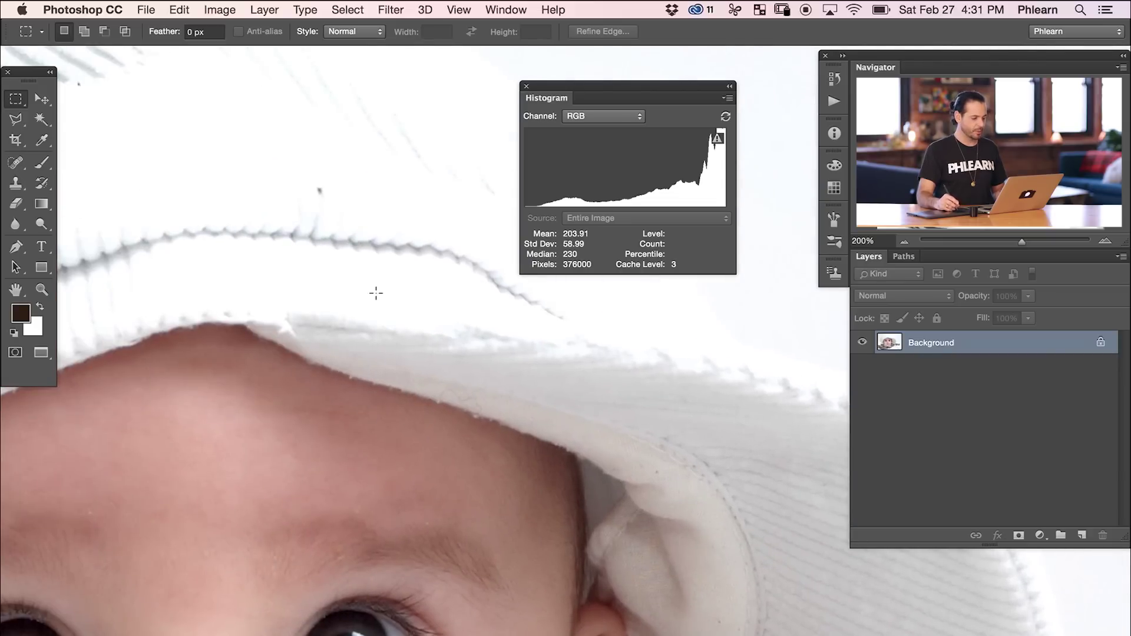
{"action": "left_click_drag", "start_coordinate": [366, 296], "coordinate": [521, 385]}
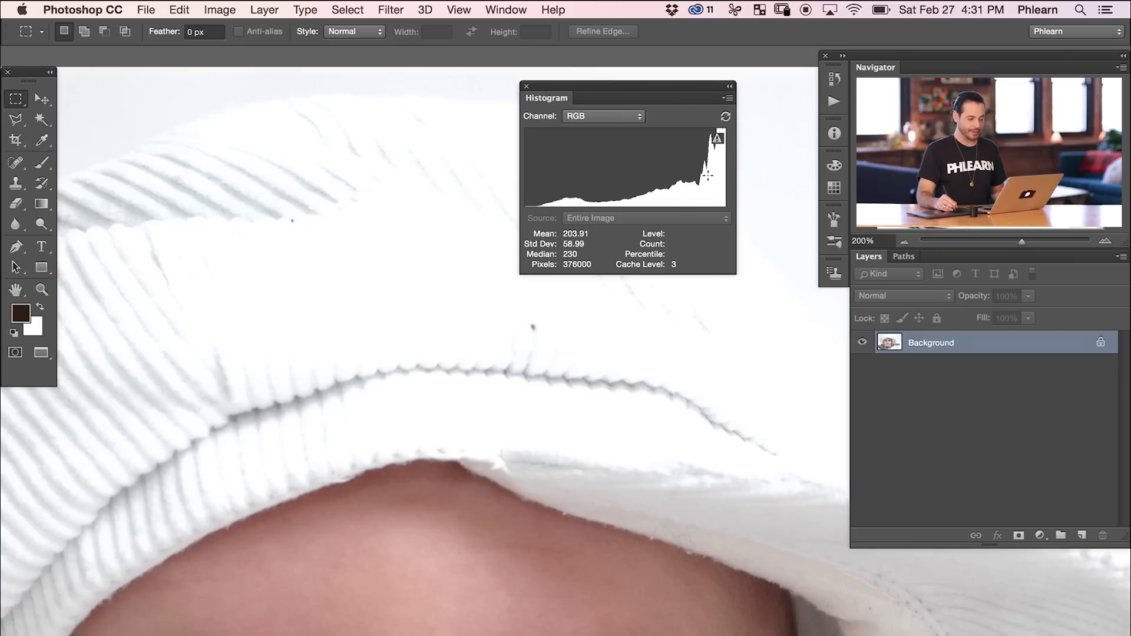
{"action": "mouse_move", "coordinate": [659, 174]}
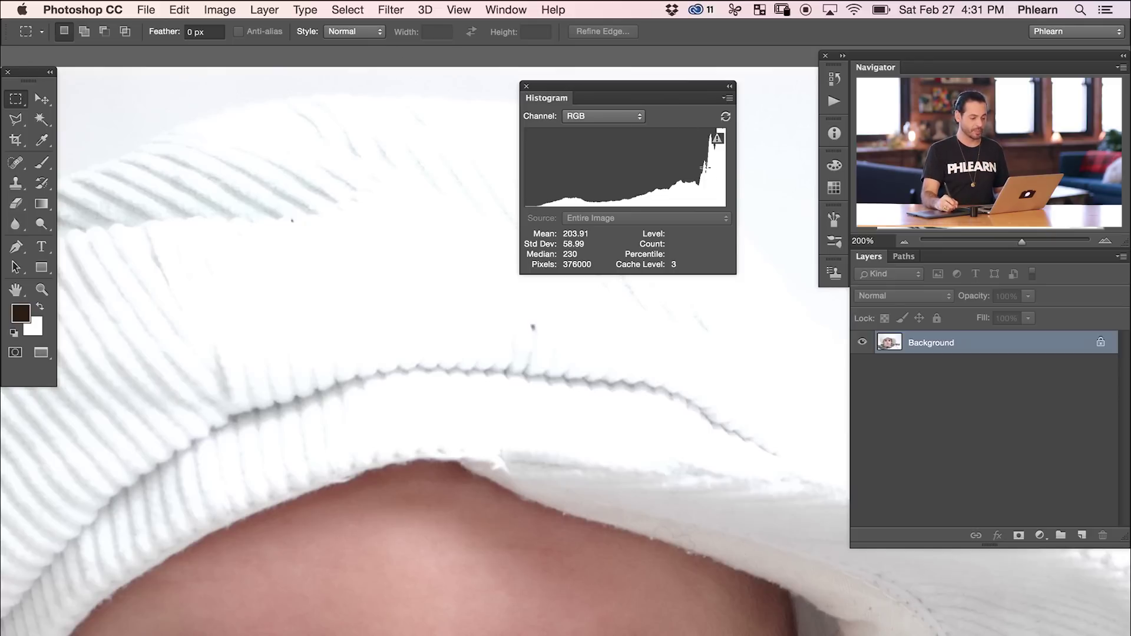
Step: Return the baby photo to 66.67% zoom and compare its overall tones with the histogram
{"action": "key", "text": "super+minus"}
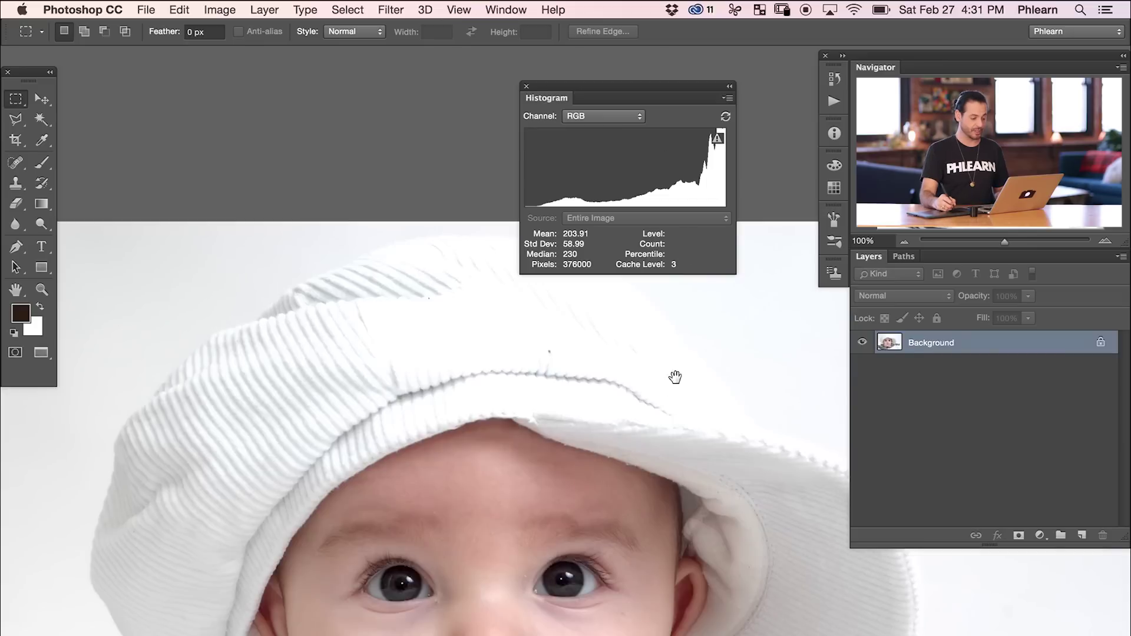
{"action": "scroll", "coordinate": [675, 378], "scroll_direction": "down", "scroll_amount": 5}
{"action": "scroll", "coordinate": [675, 377], "scroll_direction": "right", "scroll_amount": 4}
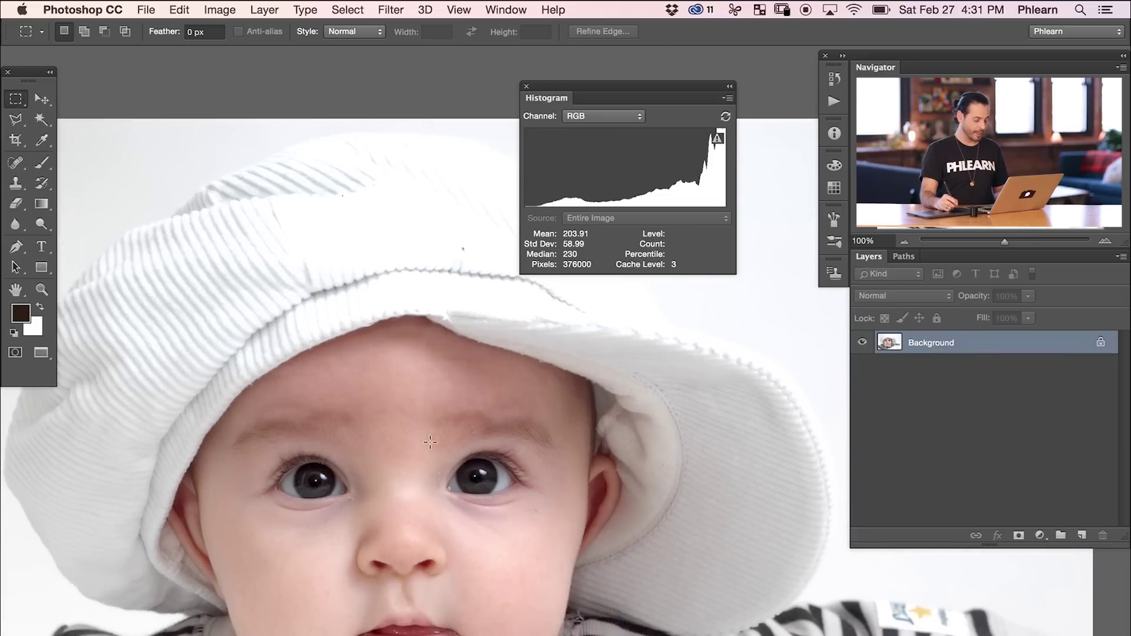
{"action": "key", "text": "super+minus"}
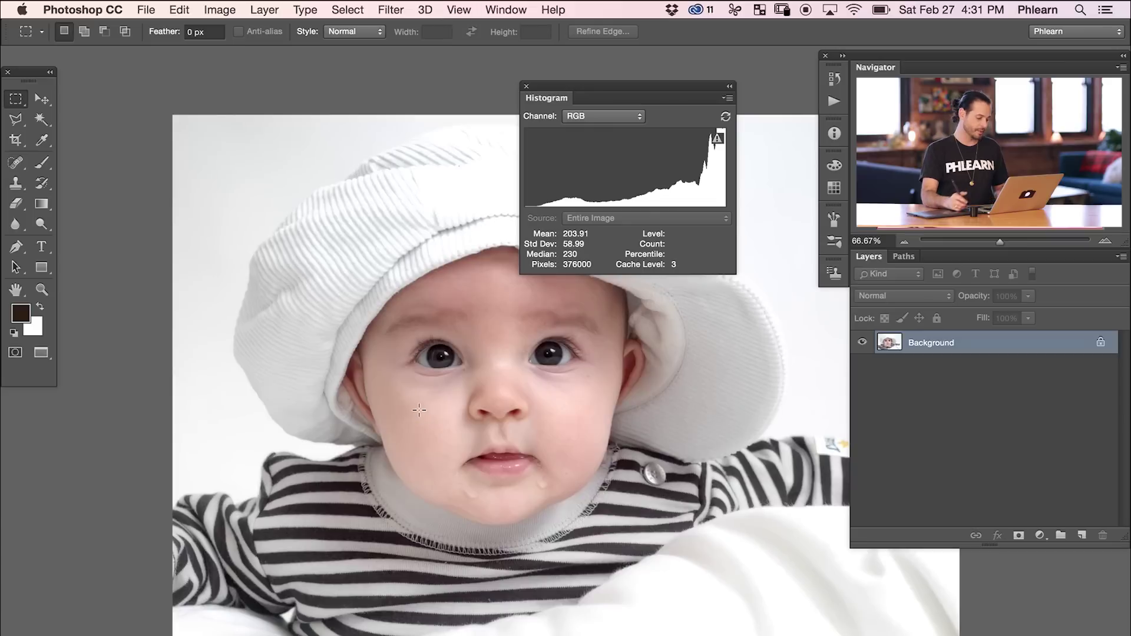
{"action": "scroll", "coordinate": [614, 281], "scroll_direction": "right", "scroll_amount": 5}
{"action": "scroll", "coordinate": [614, 281], "scroll_direction": "up", "scroll_amount": 2}
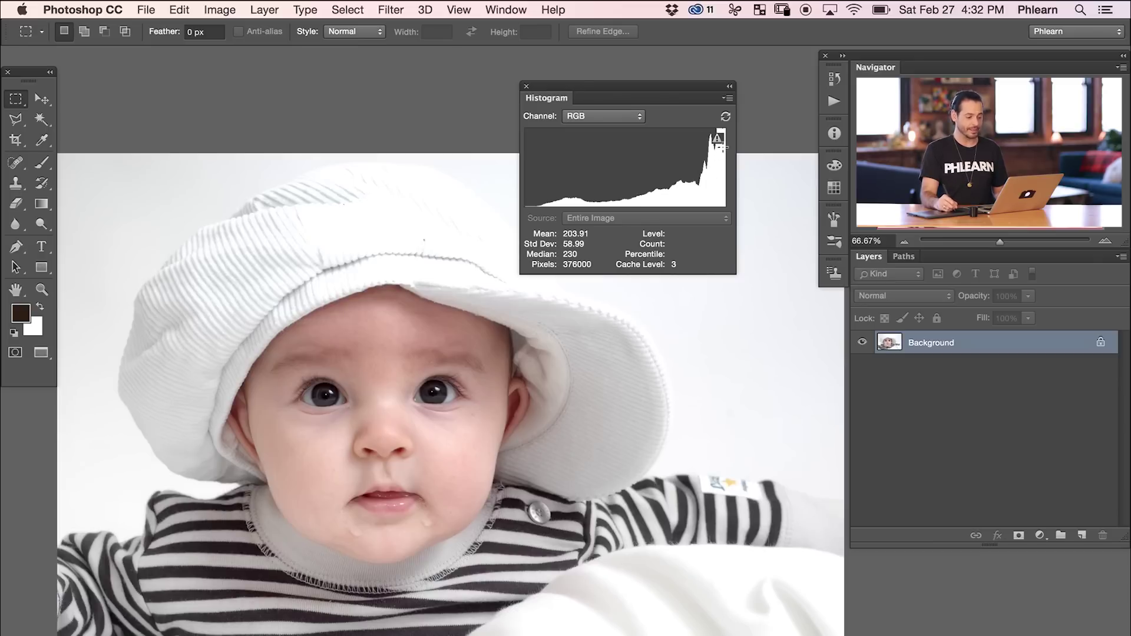
{"action": "mouse_move", "coordinate": [672, 183]}
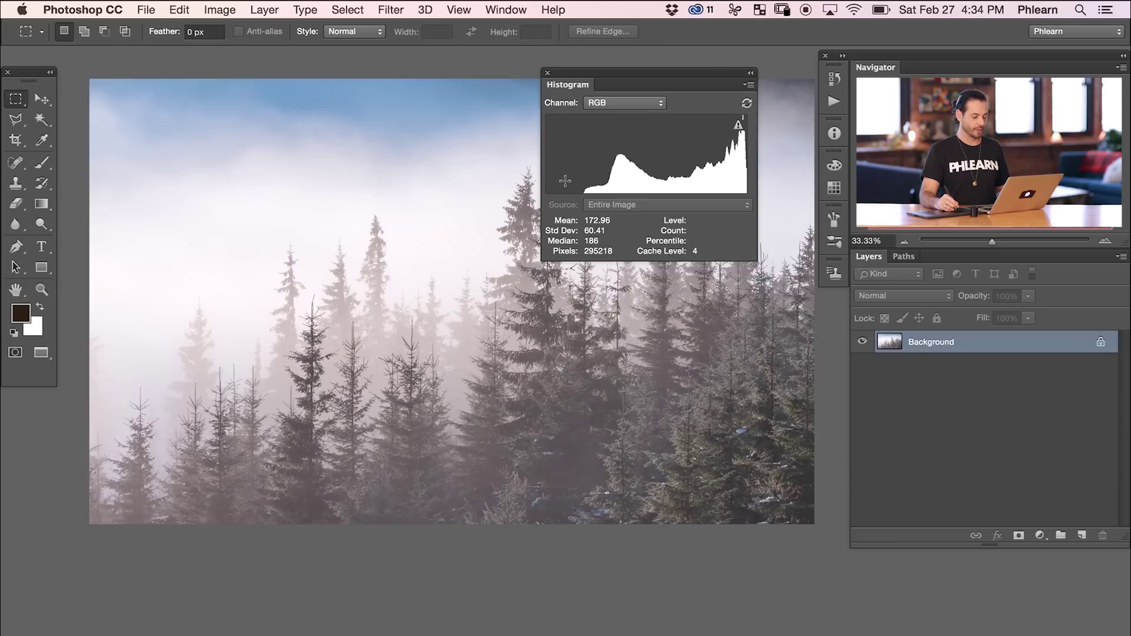
Step: Add a Levels adjustment layer to the forest photo and arrange its widened settings directly below the histogram
{"action": "left_click", "coordinate": [1040, 535]}
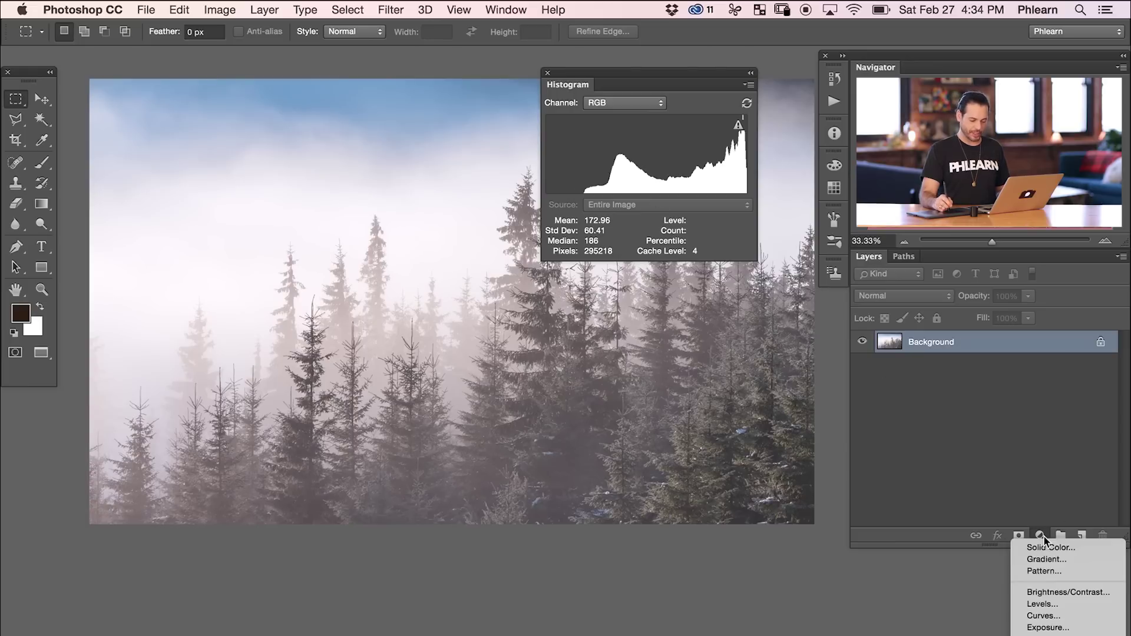
{"action": "left_click", "coordinate": [1064, 605]}
{"action": "left_click_drag", "start_coordinate": [623, 237], "coordinate": [593, 252]}
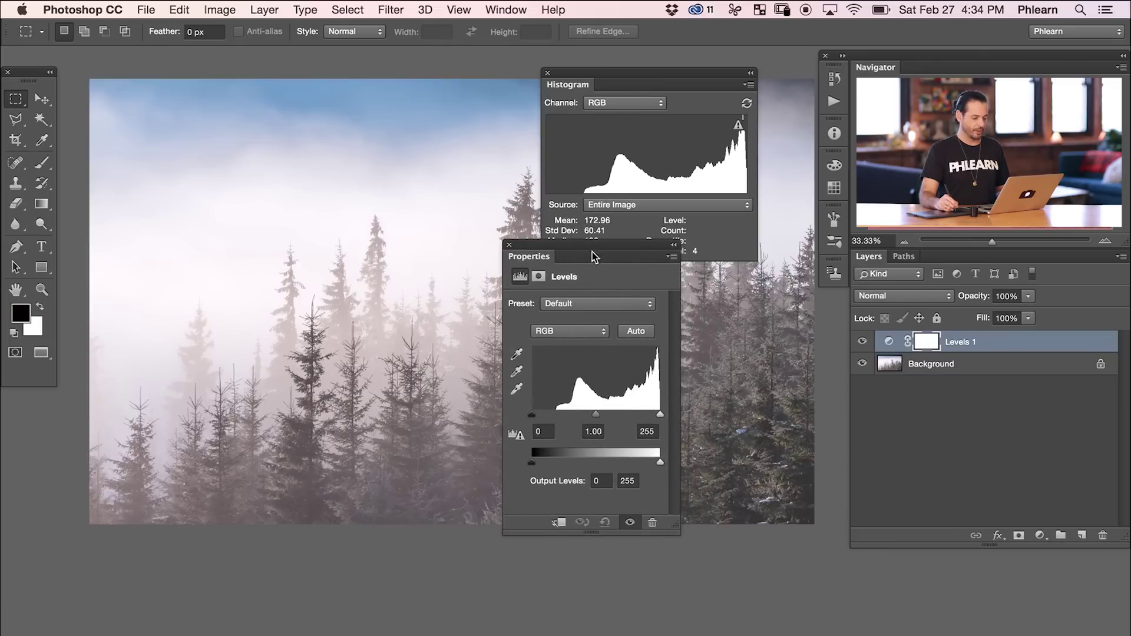
{"action": "left_click_drag", "start_coordinate": [679, 534], "coordinate": [822, 529]}
{"action": "left_click_drag", "start_coordinate": [702, 247], "coordinate": [680, 283]}
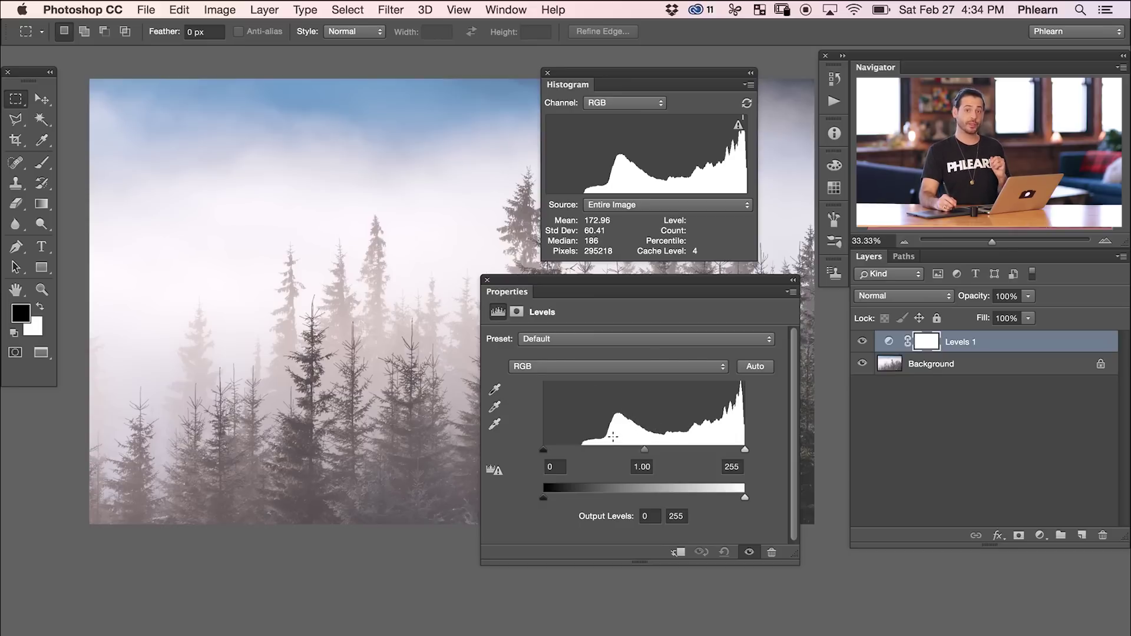
{"action": "left_click_drag", "start_coordinate": [444, 412], "coordinate": [402, 399]}
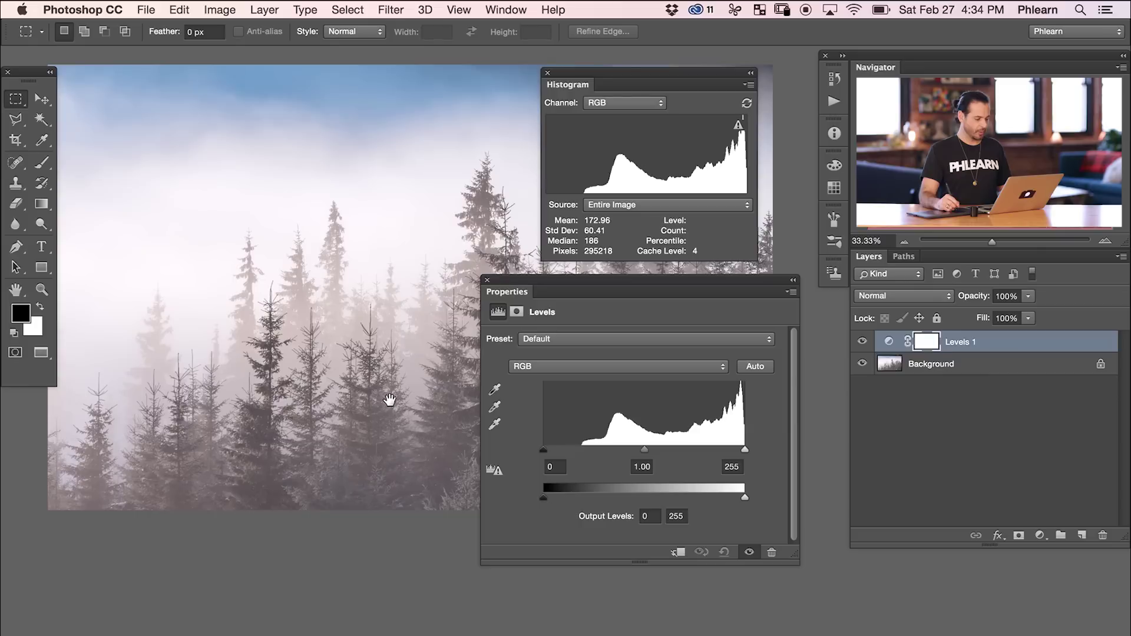
Step: Darken the Levels midtones to 0.42, view the photo without panels, and compare it with the adjustment off and on
{"action": "left_click_drag", "start_coordinate": [646, 451], "coordinate": [695, 451]}
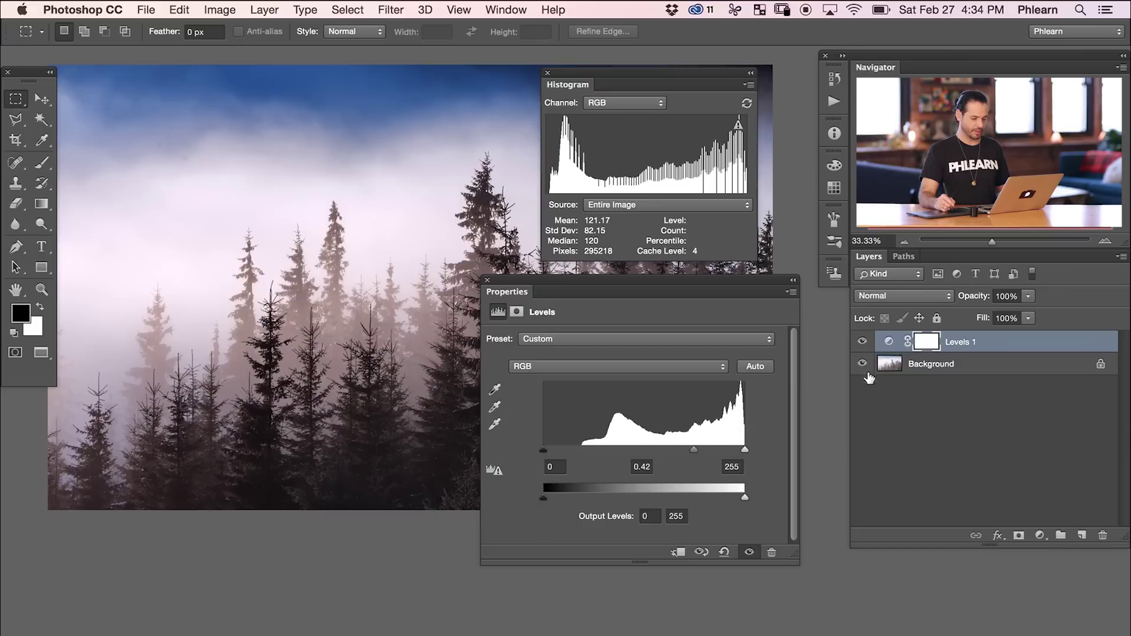
{"action": "key", "text": "shift+Tab"}
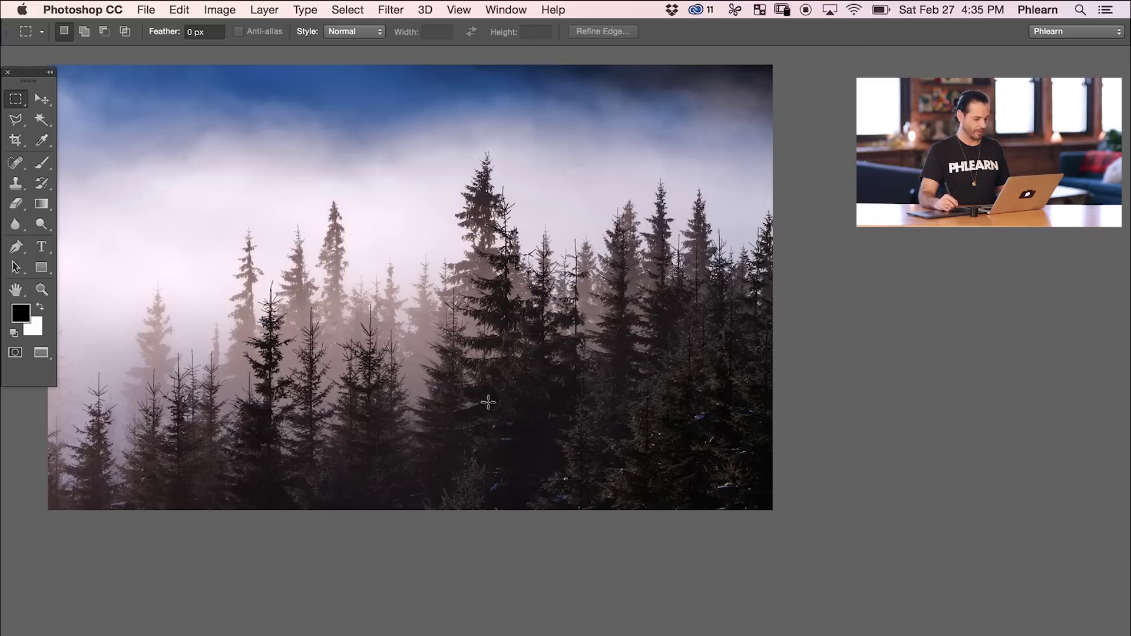
{"action": "key", "text": "shift+Tab"}
{"action": "left_click", "coordinate": [862, 343]}
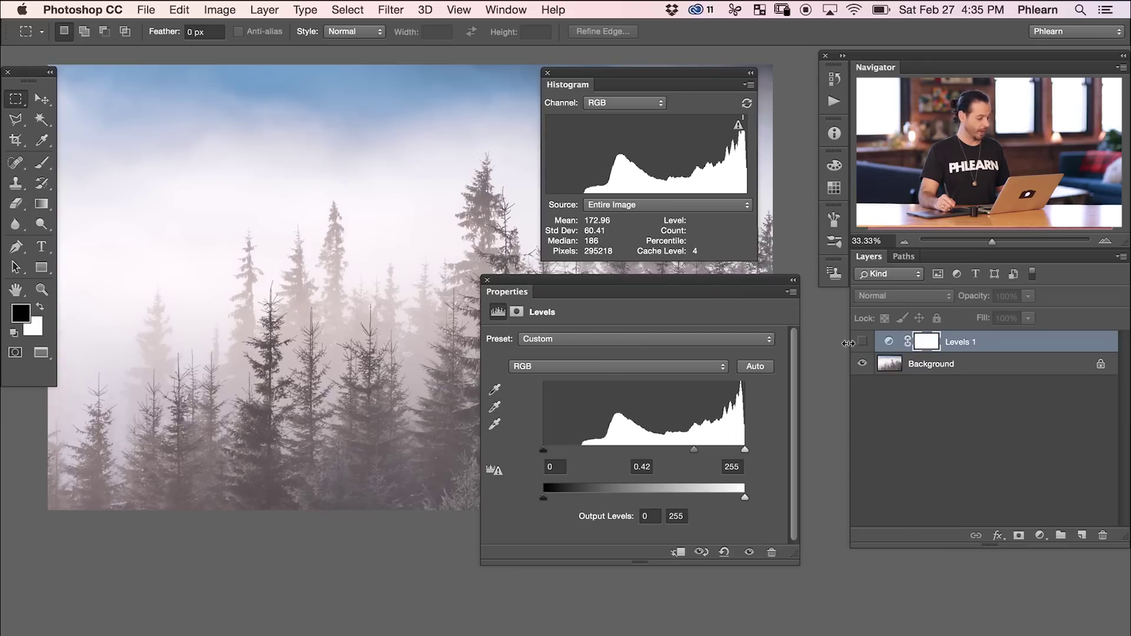
{"action": "left_click", "coordinate": [861, 343]}
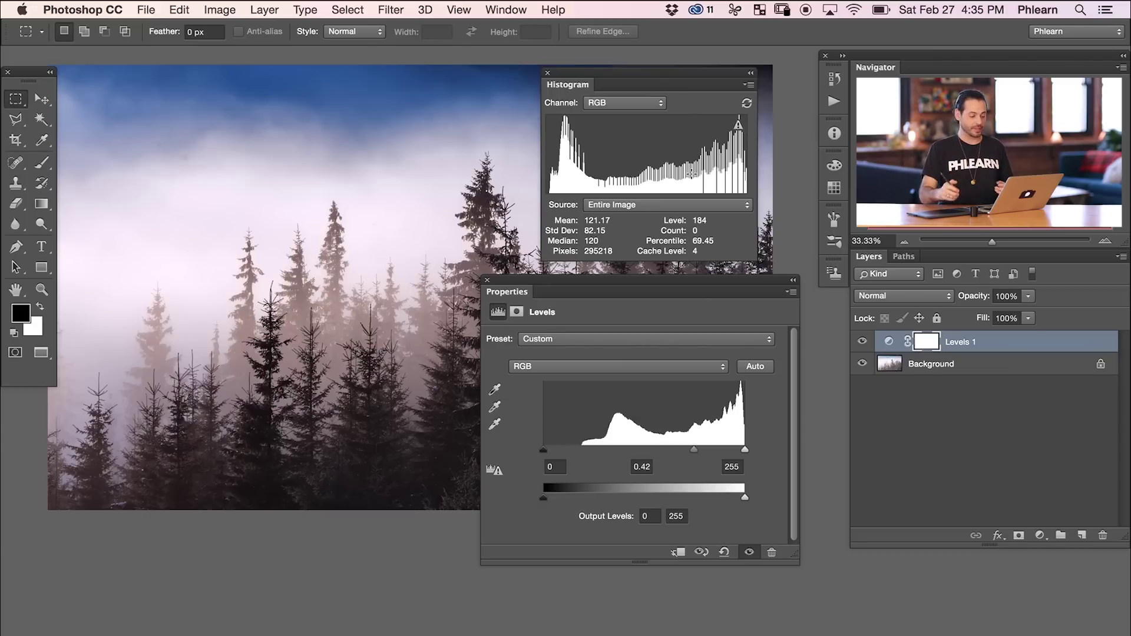
Step: Set the Levels midtone value to 0.44 and compare the photo with the adjustment off and on
{"action": "left_click_drag", "start_coordinate": [693, 458], "coordinate": [692, 453]}
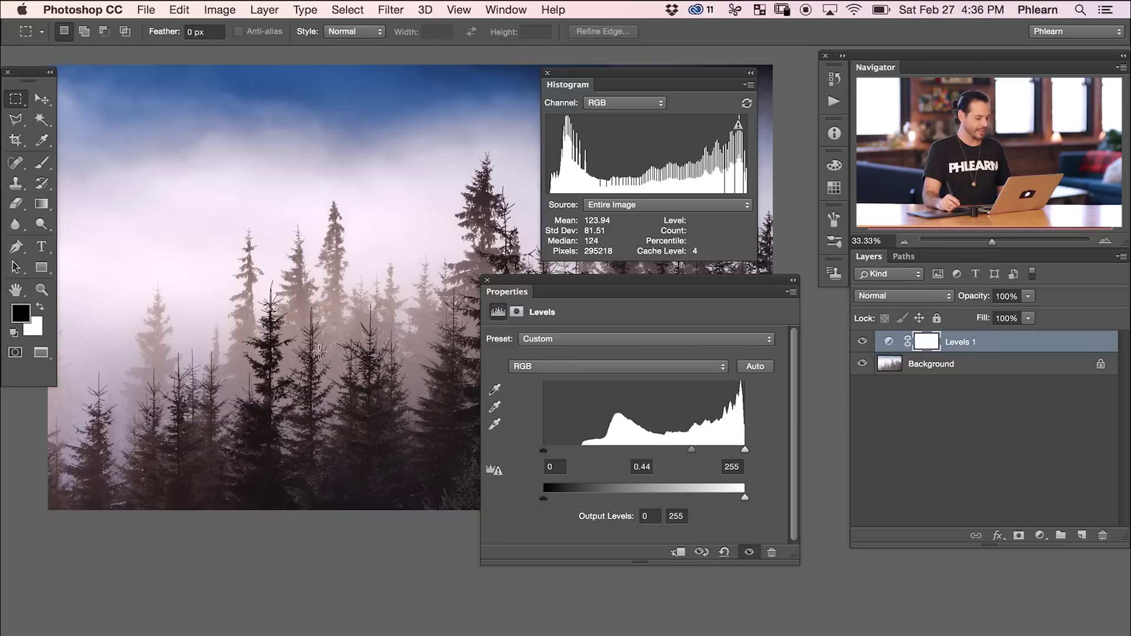
{"action": "left_click", "coordinate": [864, 344]}
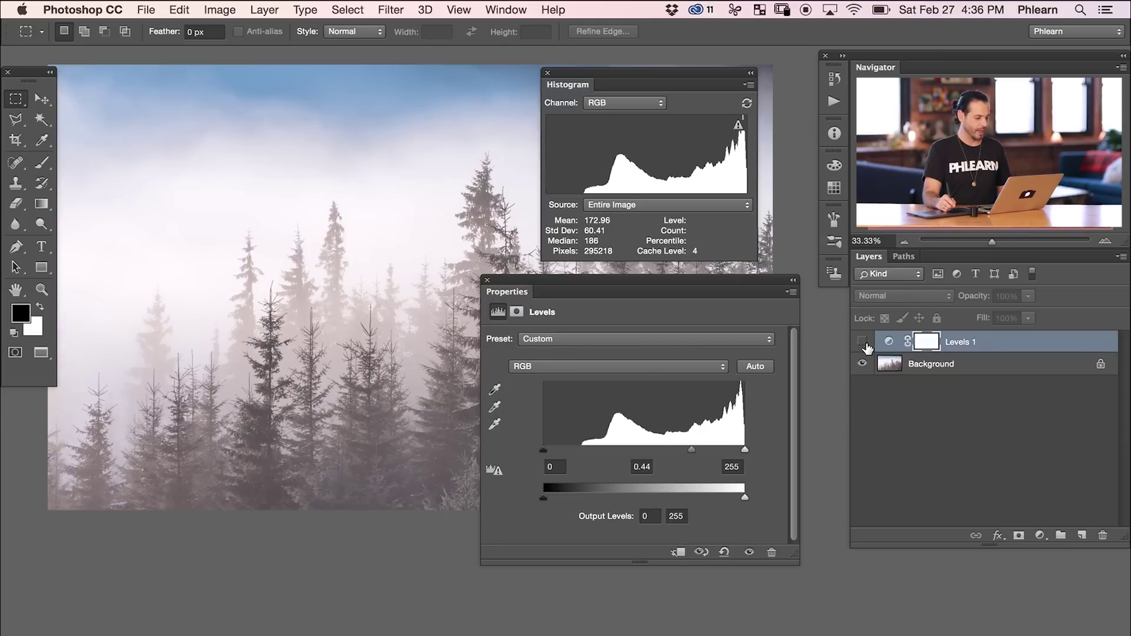
{"action": "left_click", "coordinate": [864, 344]}
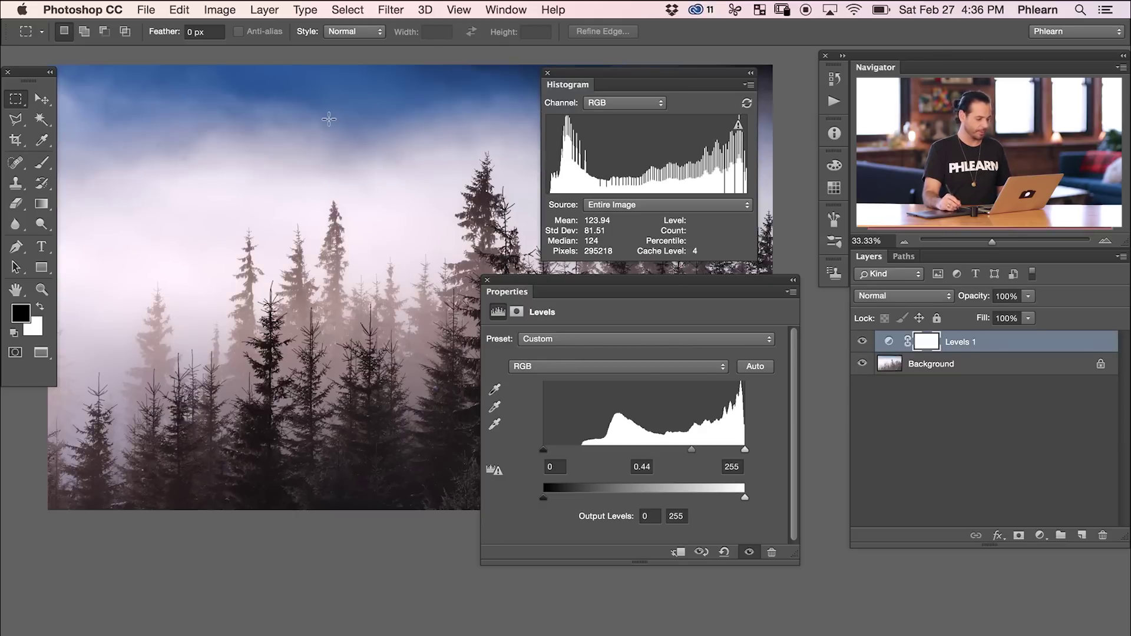
Step: Darken the Levels midtones to 0.17 and inspect the forest photo's sky at 100% zoom
{"action": "key", "text": "super+equal"}
{"action": "key", "text": "super+equal"}
{"action": "left_click_drag", "start_coordinate": [328, 119], "coordinate": [331, 322]}
{"action": "left_click_drag", "start_coordinate": [694, 450], "coordinate": [720, 454]}
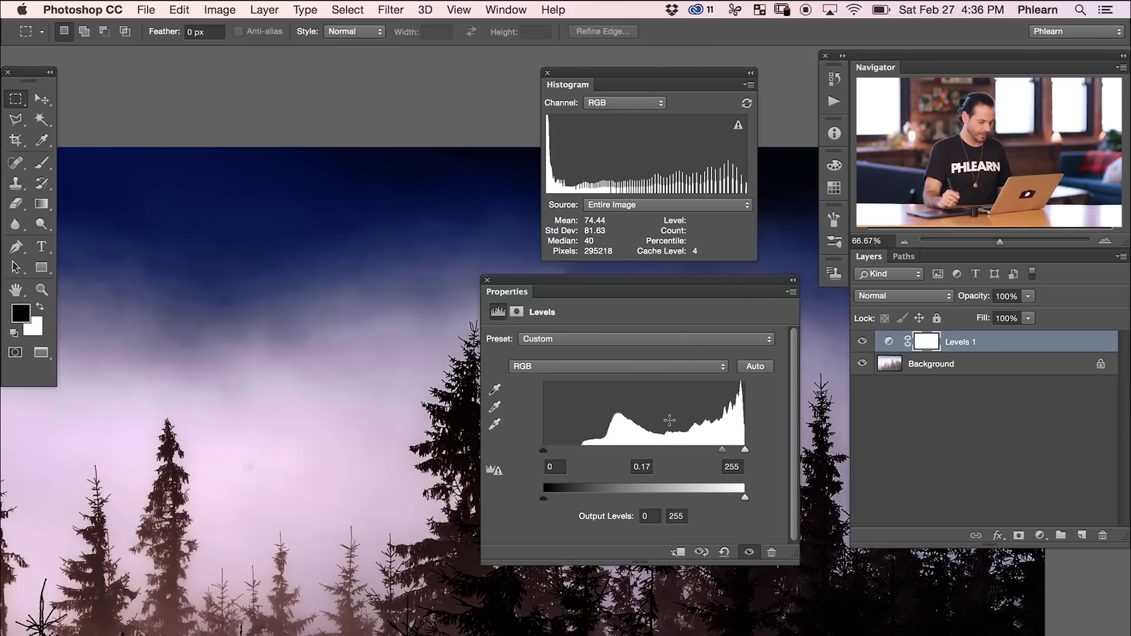
{"action": "key", "text": "super+plus"}
{"action": "key", "text": "super+plus"}
{"action": "key", "text": "super+minus"}
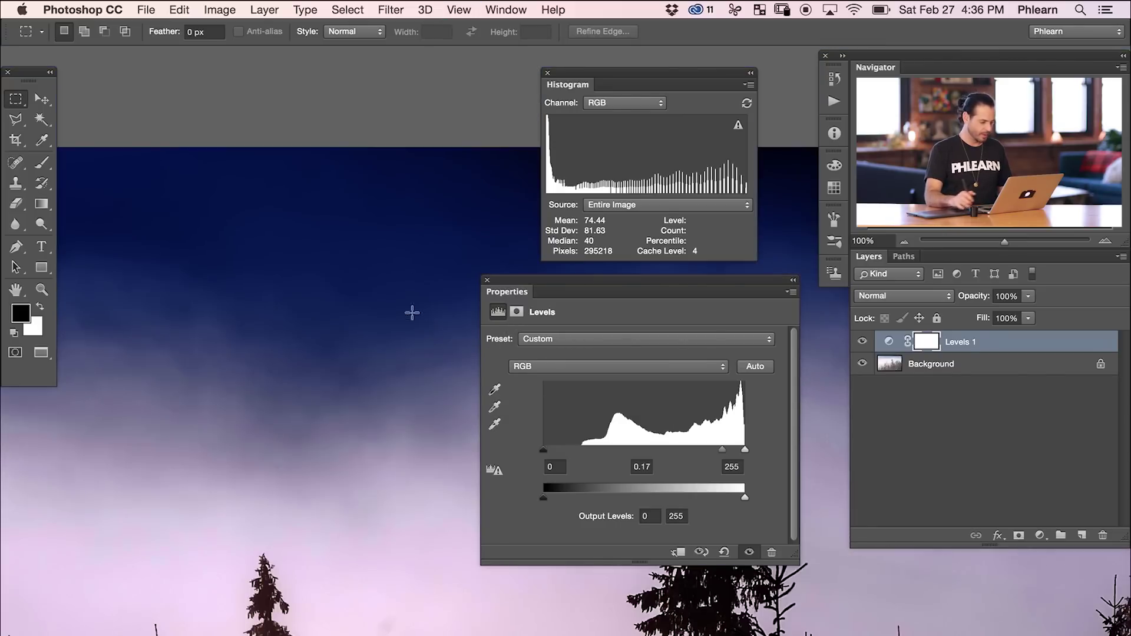
{"action": "scroll", "coordinate": [369, 356], "scroll_direction": "down", "scroll_amount": 2}
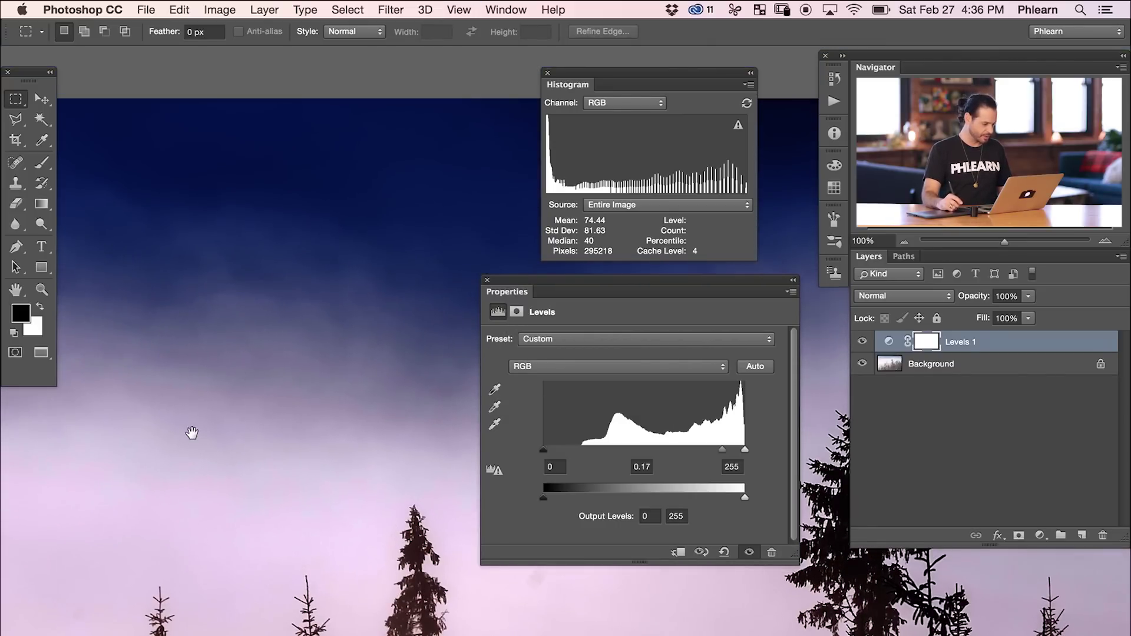
{"action": "scroll", "coordinate": [273, 396], "scroll_direction": "down", "scroll_amount": 2}
{"action": "scroll", "coordinate": [273, 397], "scroll_direction": "left", "scroll_amount": 3}
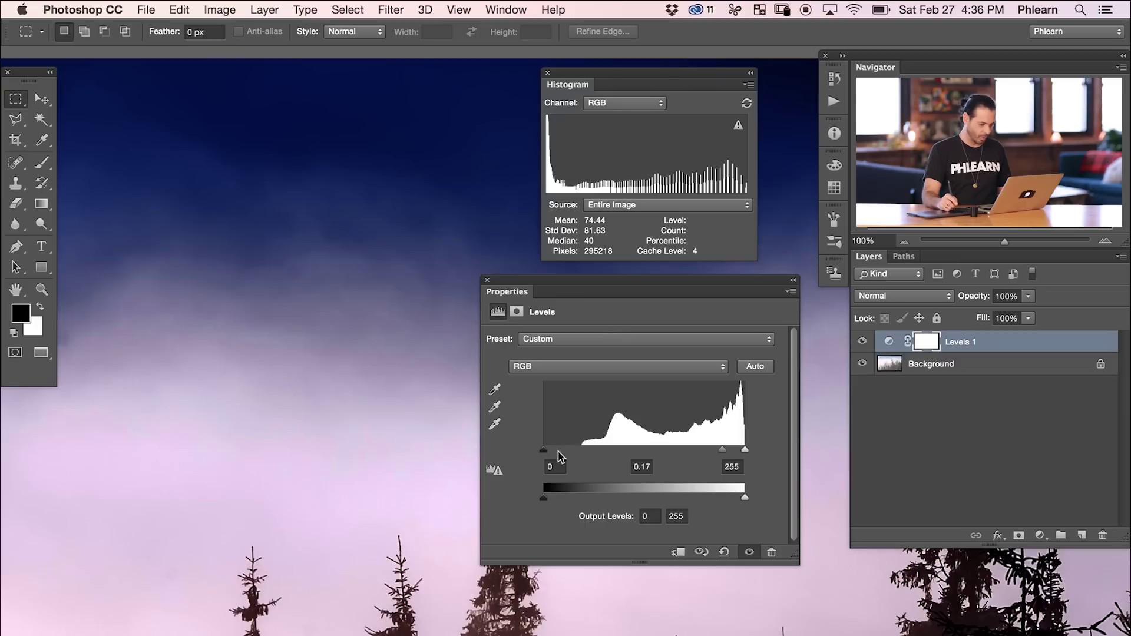
Step: Try a Levels black point of 72 with a white point of 235, and return the white point to 255
{"action": "left_click_drag", "start_coordinate": [544, 450], "coordinate": [601, 451]}
{"action": "left_click_drag", "start_coordinate": [744, 451], "coordinate": [730, 455]}
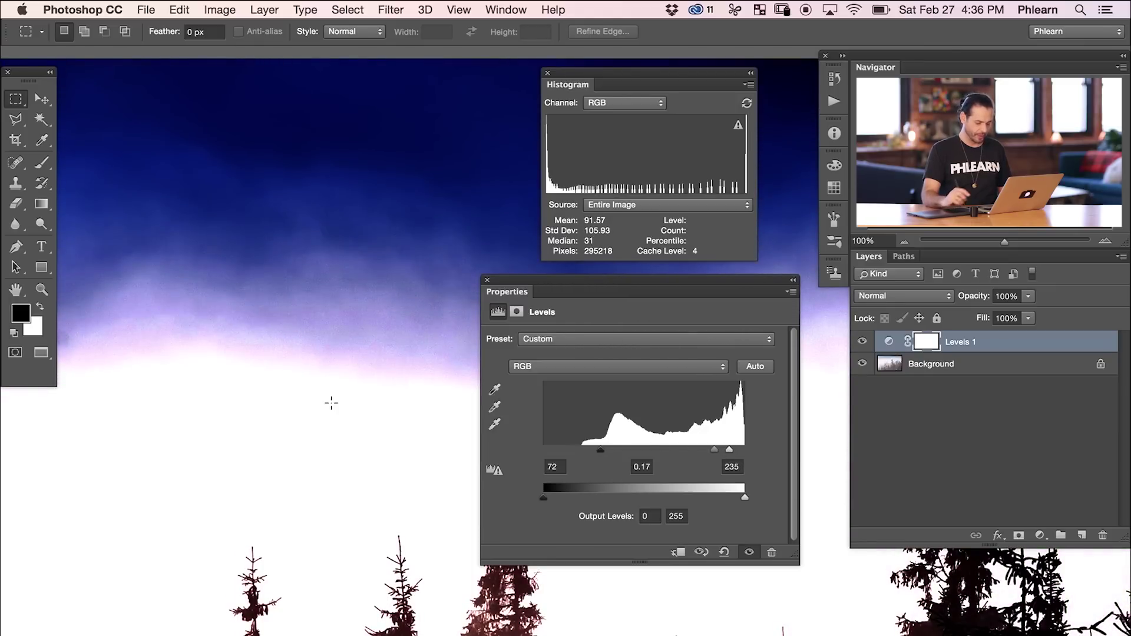
{"action": "key", "text": "super+minus"}
{"action": "left_click_drag", "start_coordinate": [354, 495], "coordinate": [334, 339]}
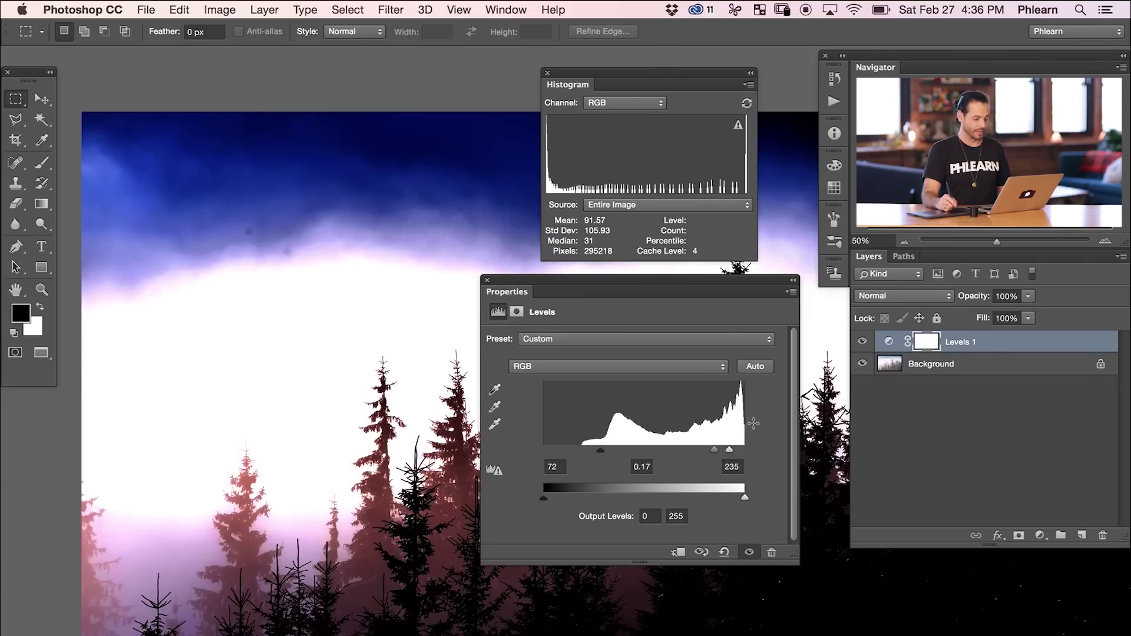
{"action": "left_click_drag", "start_coordinate": [729, 450], "coordinate": [746, 450]}
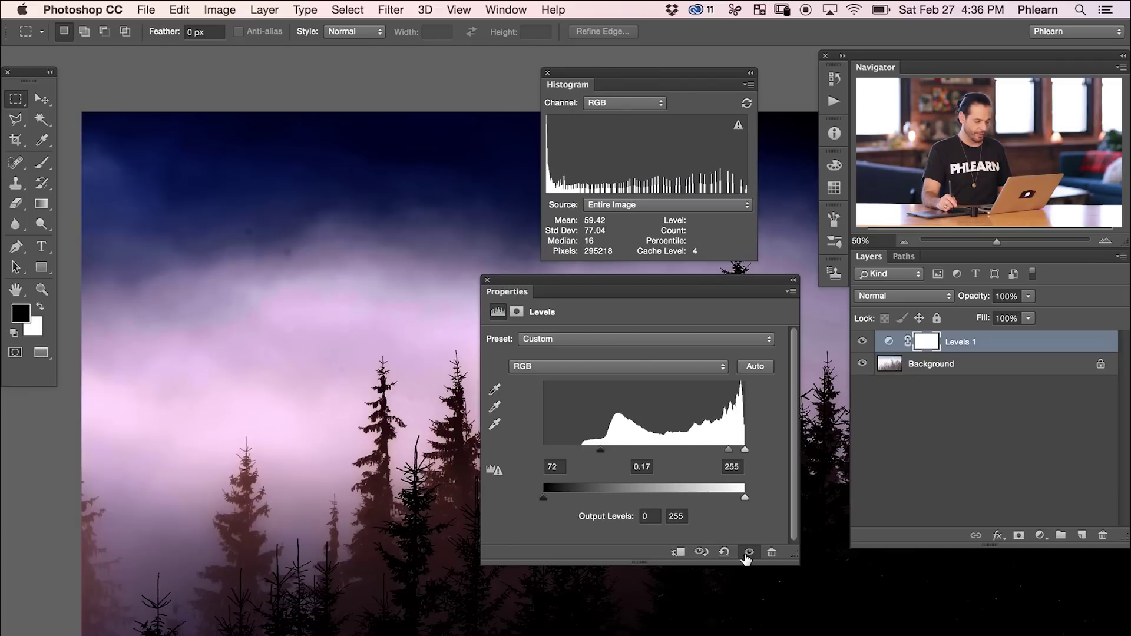
Step: Reset the Levels adjustment to its defaults and show the forest photo at 33.33% zoom
{"action": "left_click", "coordinate": [725, 552]}
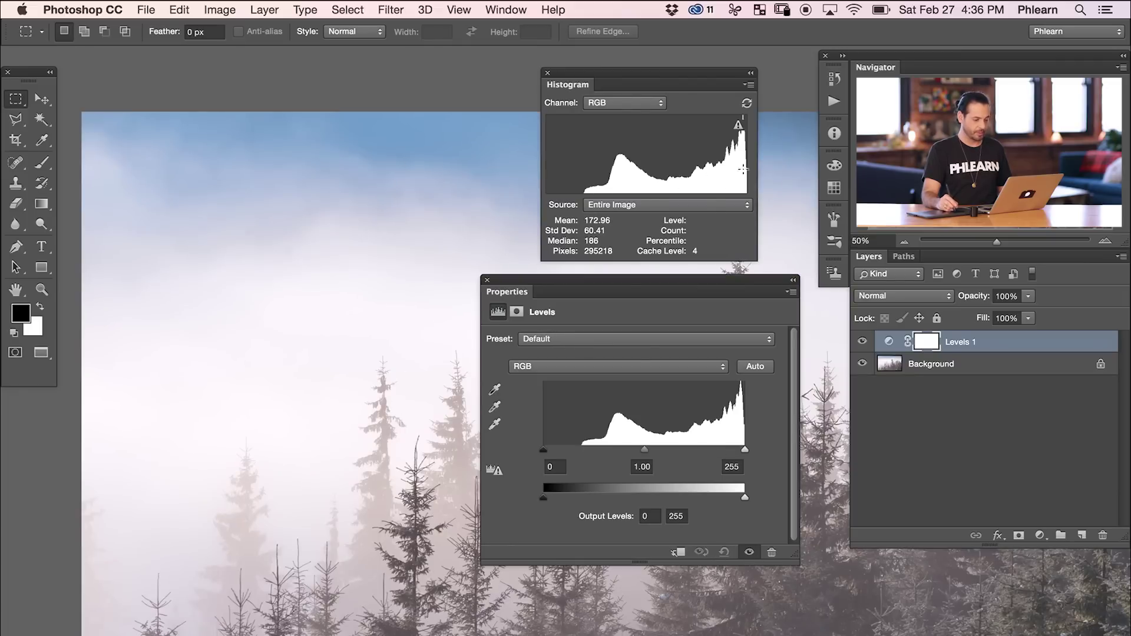
{"action": "key", "text": "super+minus"}
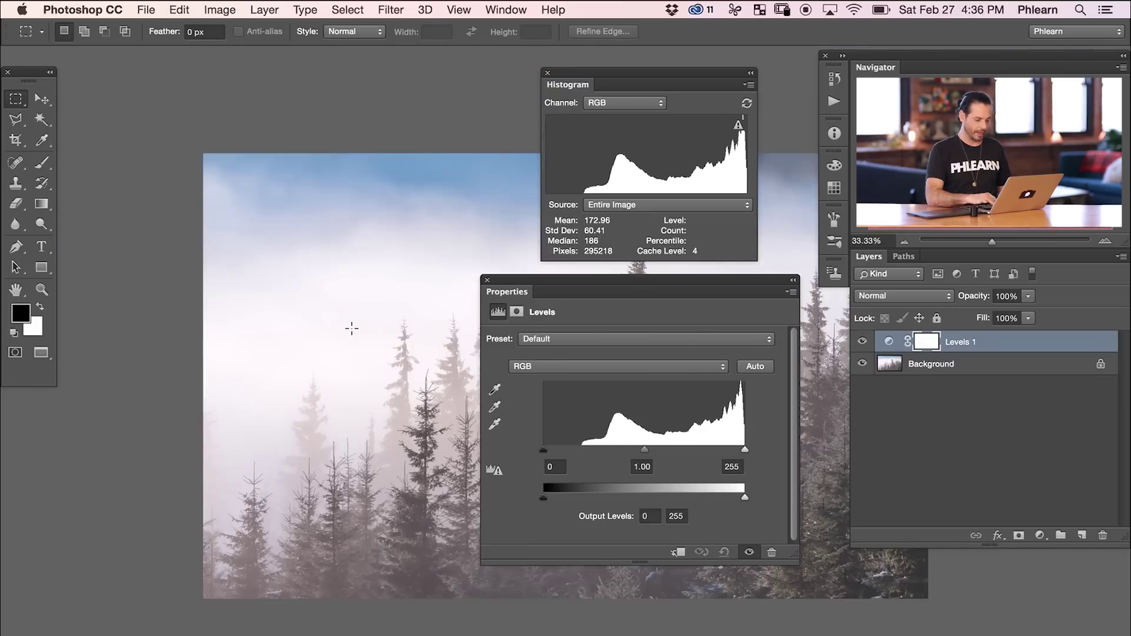
{"action": "left_click_drag", "start_coordinate": [357, 392], "coordinate": [258, 348]}
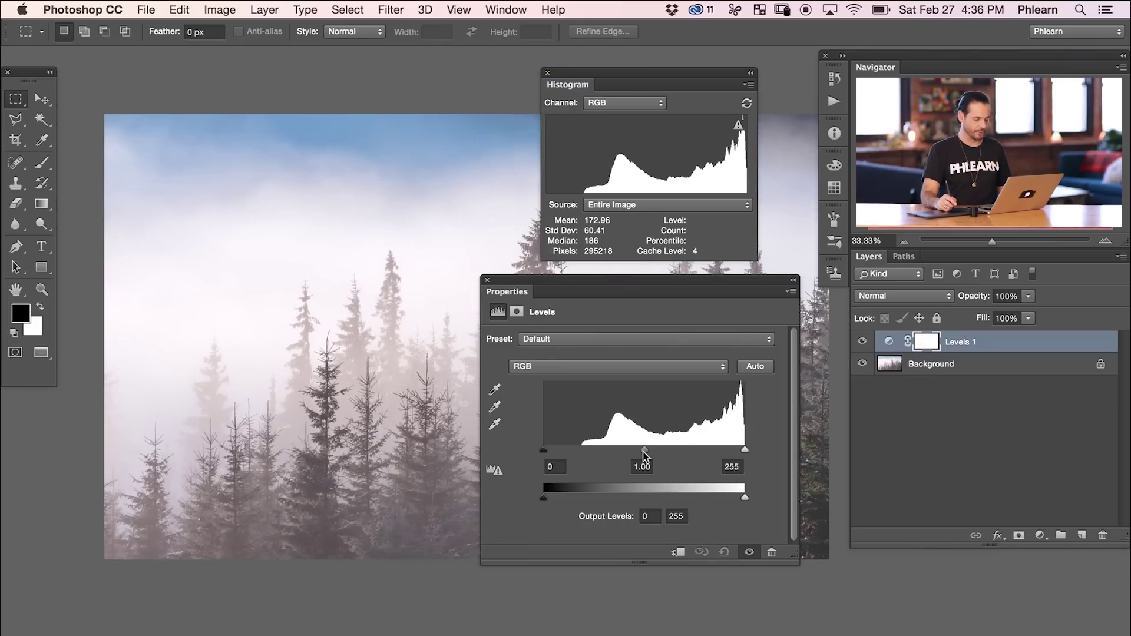
Step: Try darkening the forest photo's Levels midtones to 0.61 while watching the histogram
{"action": "left_click_drag", "start_coordinate": [646, 450], "coordinate": [675, 448]}
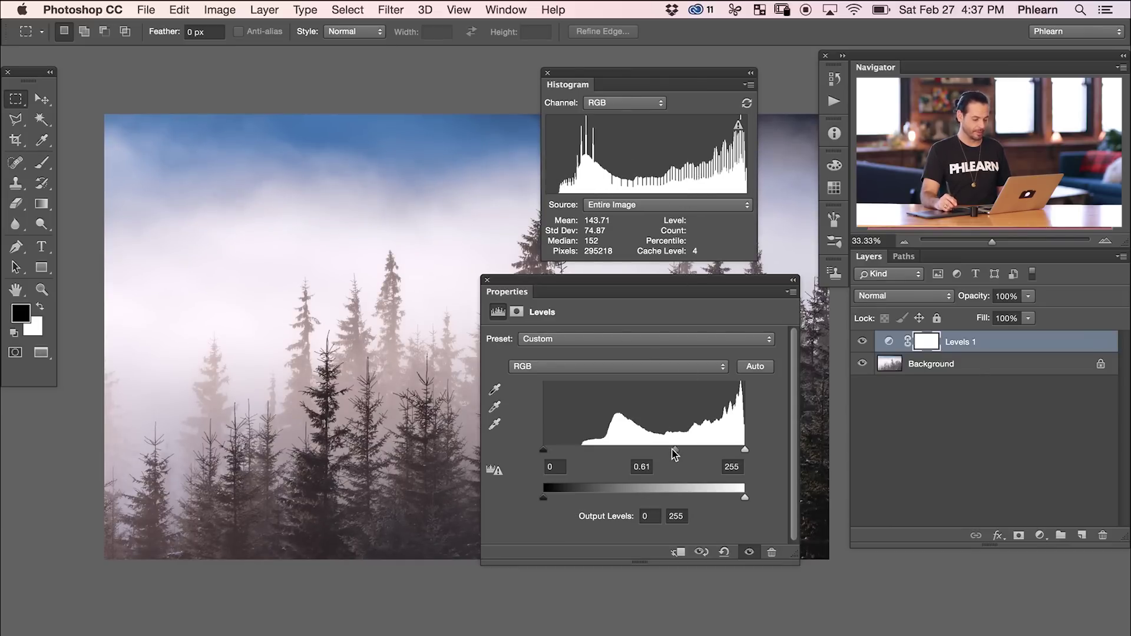
{"action": "left_click_drag", "start_coordinate": [666, 453], "coordinate": [672, 455]}
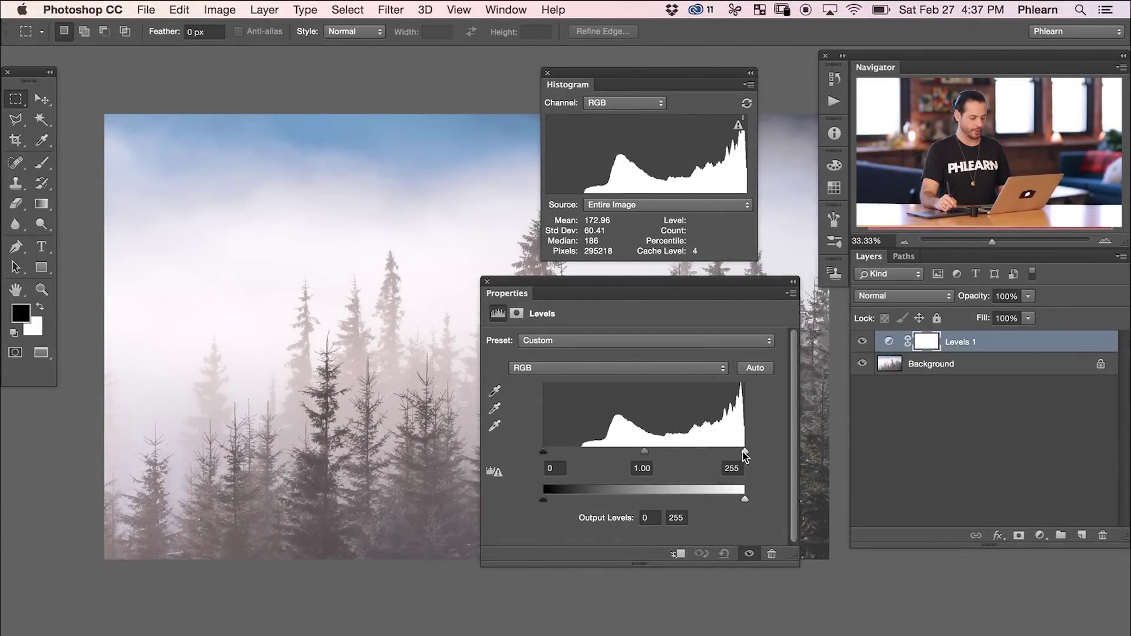
Step: Try Levels white points of 212 and 165 while watching the histogram, and return the white point to 255
{"action": "left_click_drag", "start_coordinate": [744, 452], "coordinate": [714, 452]}
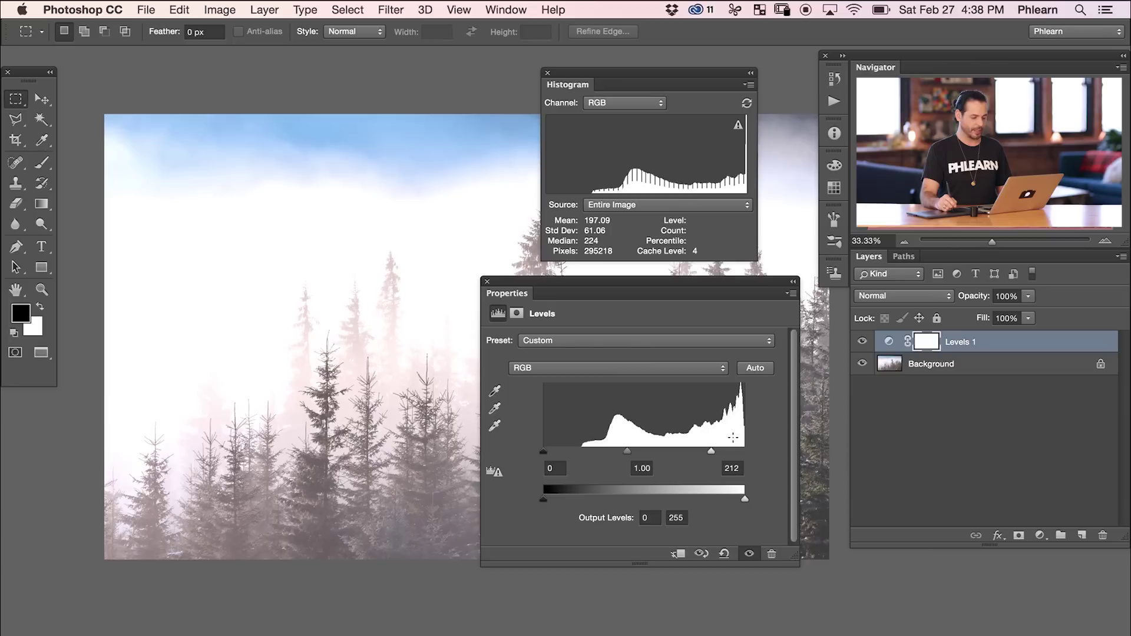
{"action": "left_click_drag", "start_coordinate": [711, 453], "coordinate": [674, 453]}
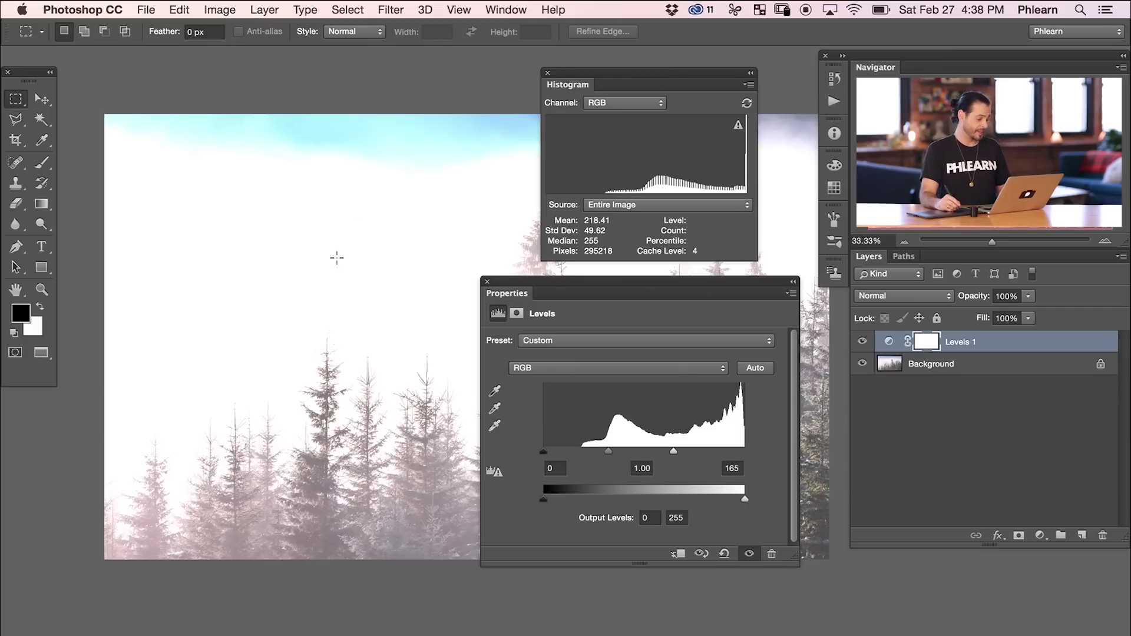
{"action": "left_click_drag", "start_coordinate": [675, 451], "coordinate": [748, 452]}
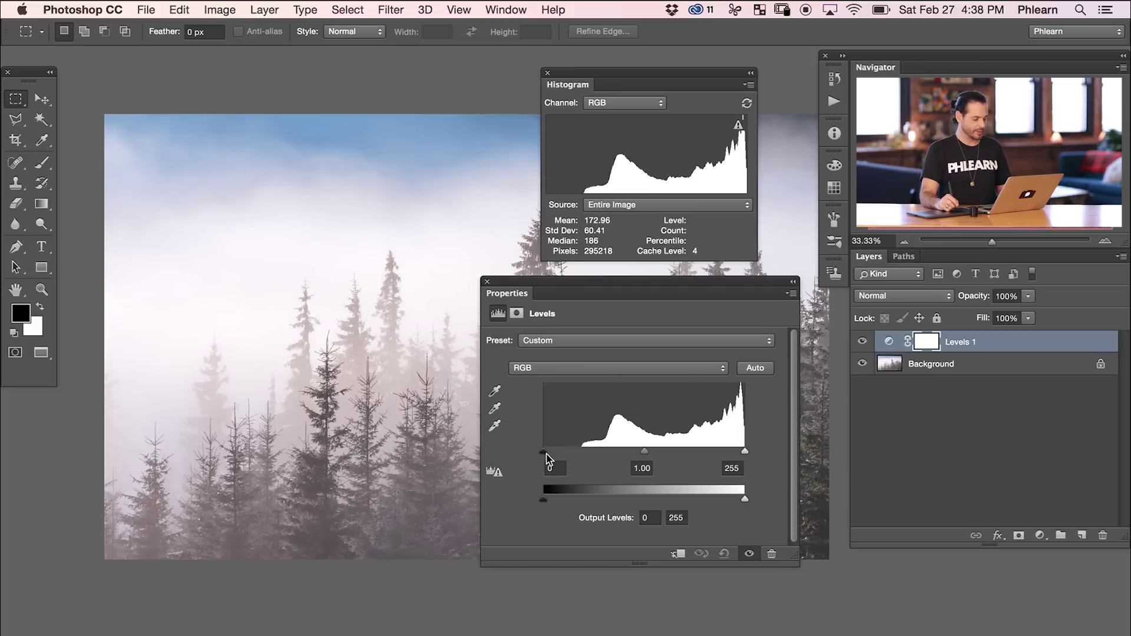
Step: Raise the Levels black point to 26 and on to 45, and view the forest photo without panels
{"action": "left_click_drag", "start_coordinate": [545, 455], "coordinate": [564, 455]}
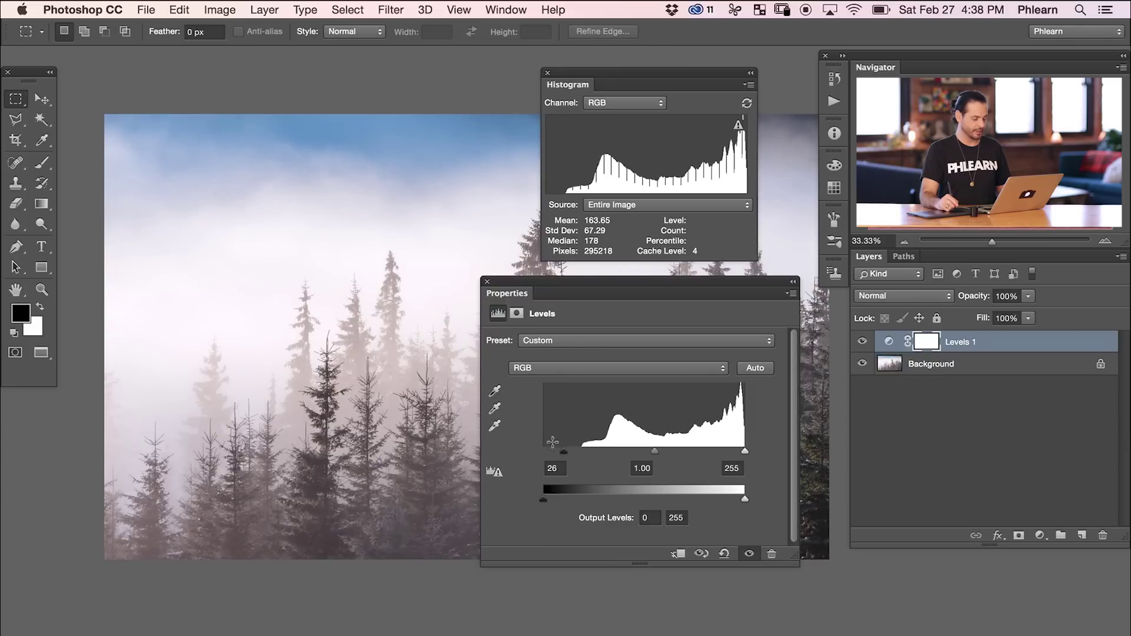
{"action": "mouse_move", "coordinate": [562, 455]}
{"action": "left_mouse_down"}
{"action": "mouse_move", "coordinate": [543, 454]}
{"action": "mouse_move", "coordinate": [580, 455]}
{"action": "left_mouse_up"}
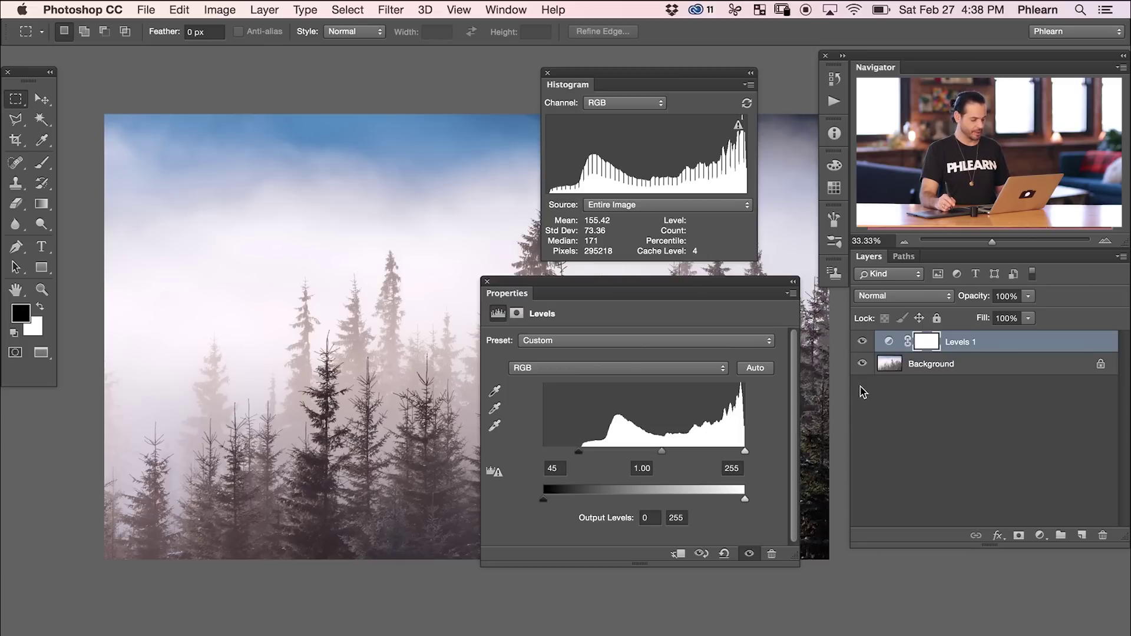
{"action": "key", "text": "Tab"}
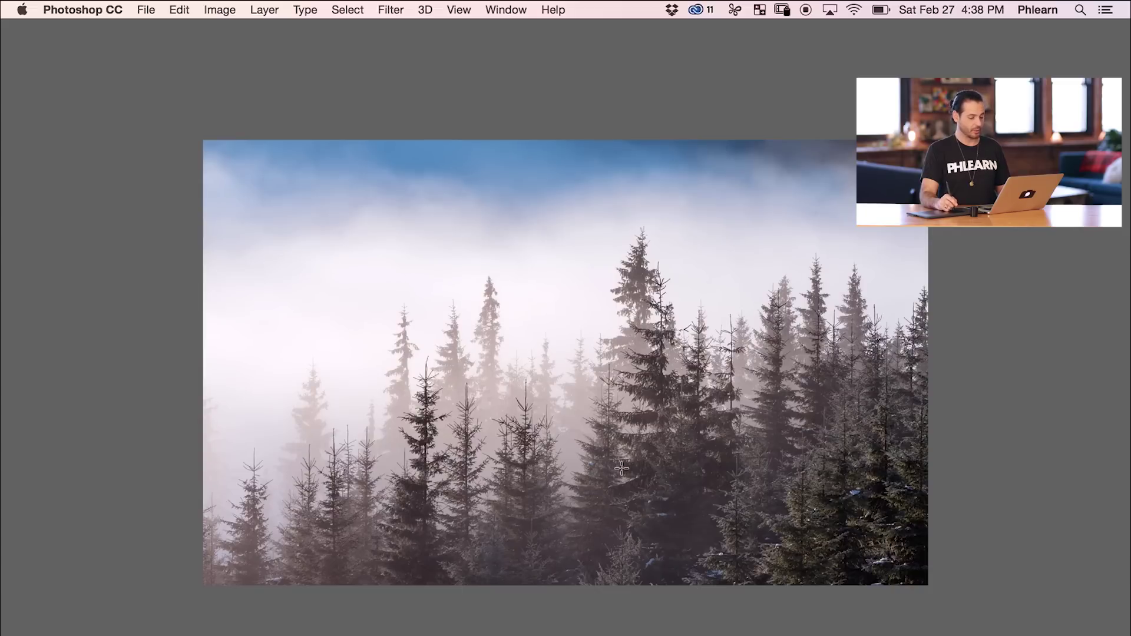
{"action": "key", "text": "Tab"}
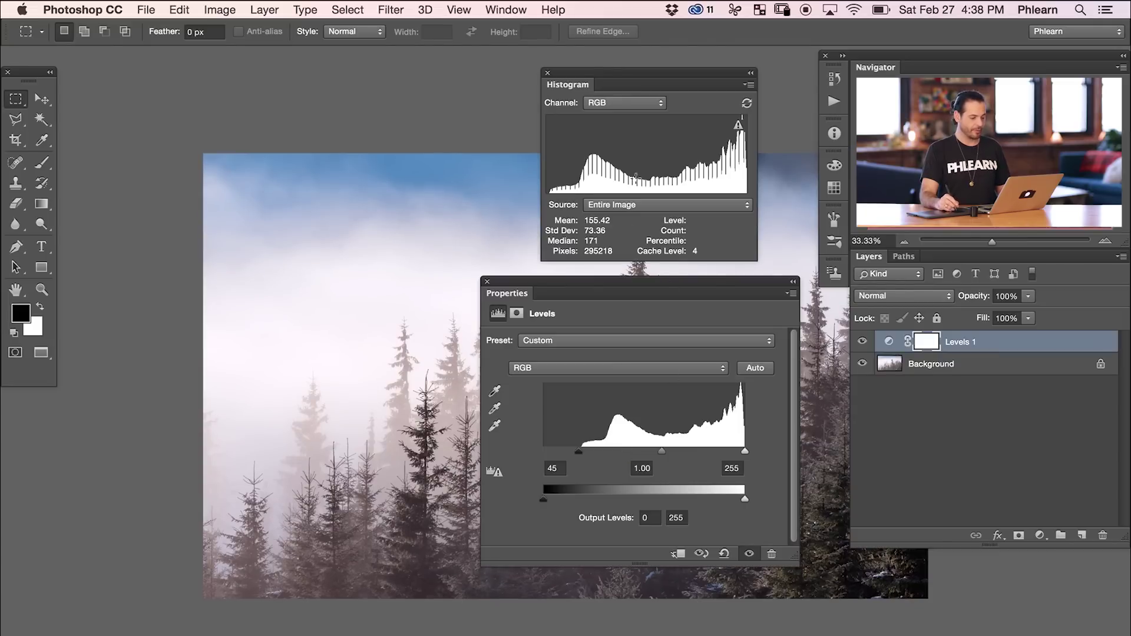
Step: Try darkening the Levels midtones to 0.72 with the black point back at 0
{"action": "left_click_drag", "start_coordinate": [579, 452], "coordinate": [544, 452]}
{"action": "left_click_drag", "start_coordinate": [645, 452], "coordinate": [661, 451]}
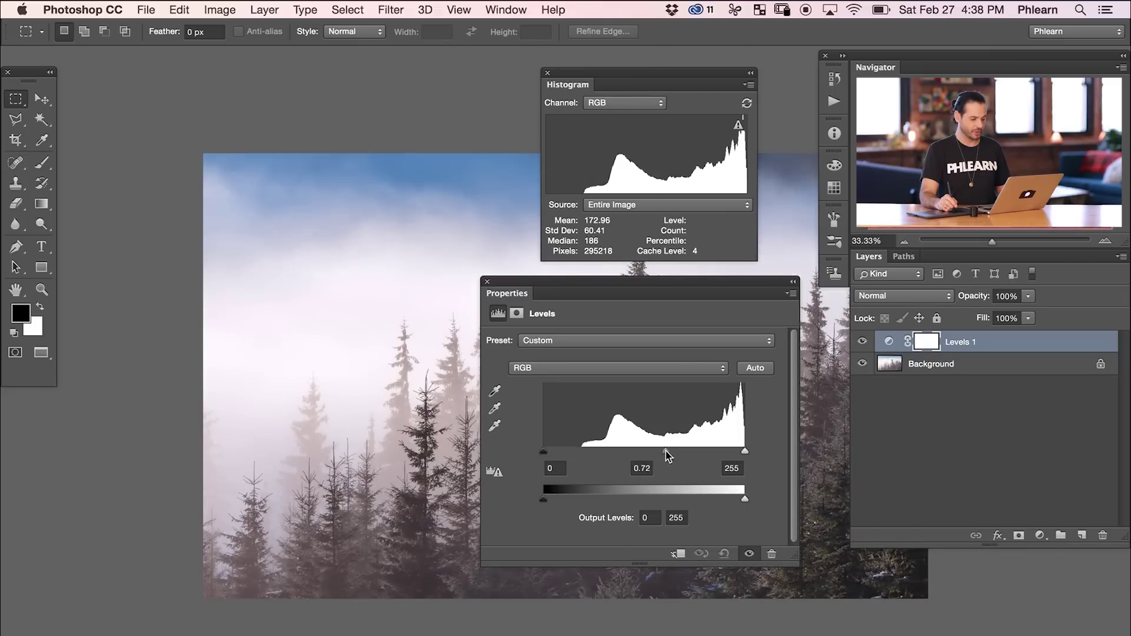
{"action": "key", "text": "ctrl+z"}
Step: Set the Levels black point of the forest photo to 46
{"action": "left_click_drag", "start_coordinate": [548, 452], "coordinate": [580, 453]}
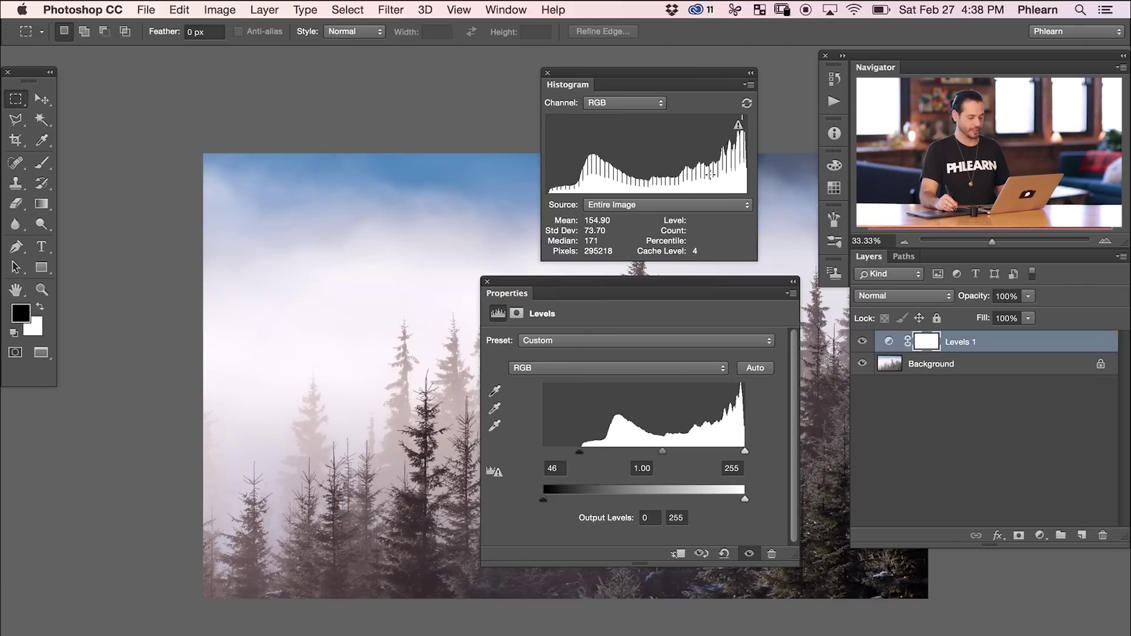
{"action": "left_click_drag", "start_coordinate": [472, 255], "coordinate": [374, 199]}
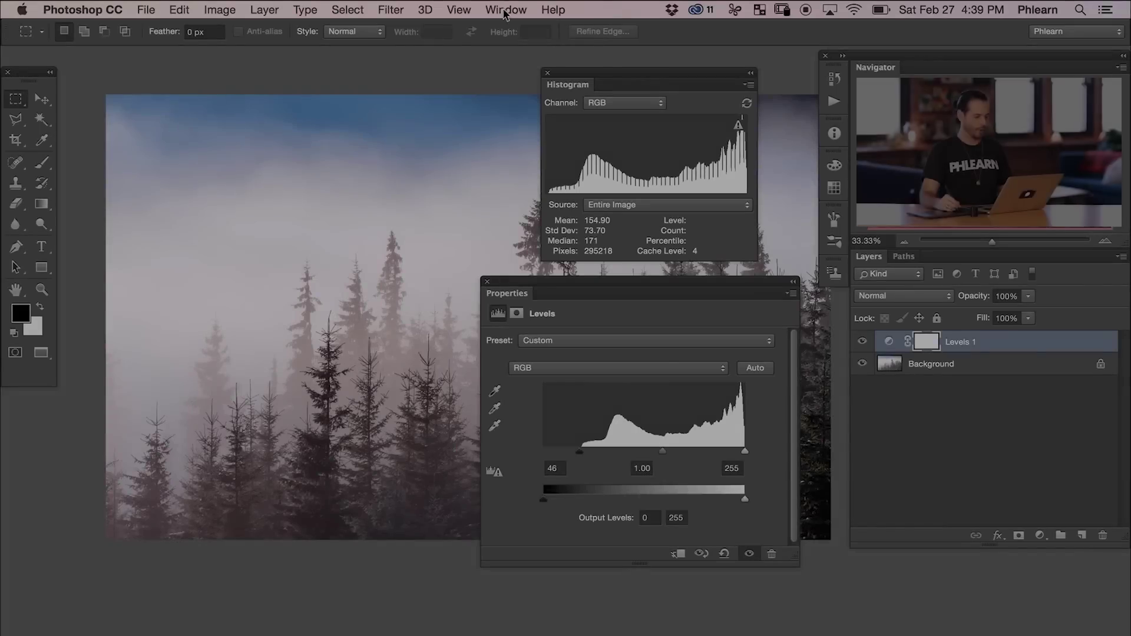
Step: Switch to the mountain photo AdobeStock_87834765.jpeg and add a Levels adjustment layer above its background
{"action": "left_click", "coordinate": [505, 9]}
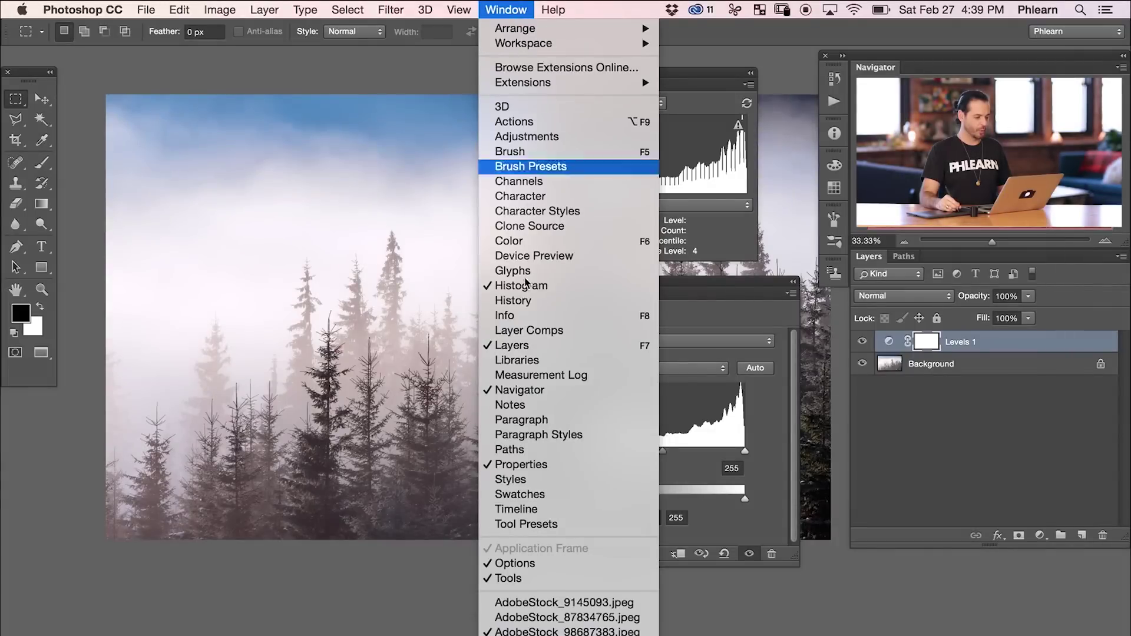
{"action": "left_click", "coordinate": [539, 616]}
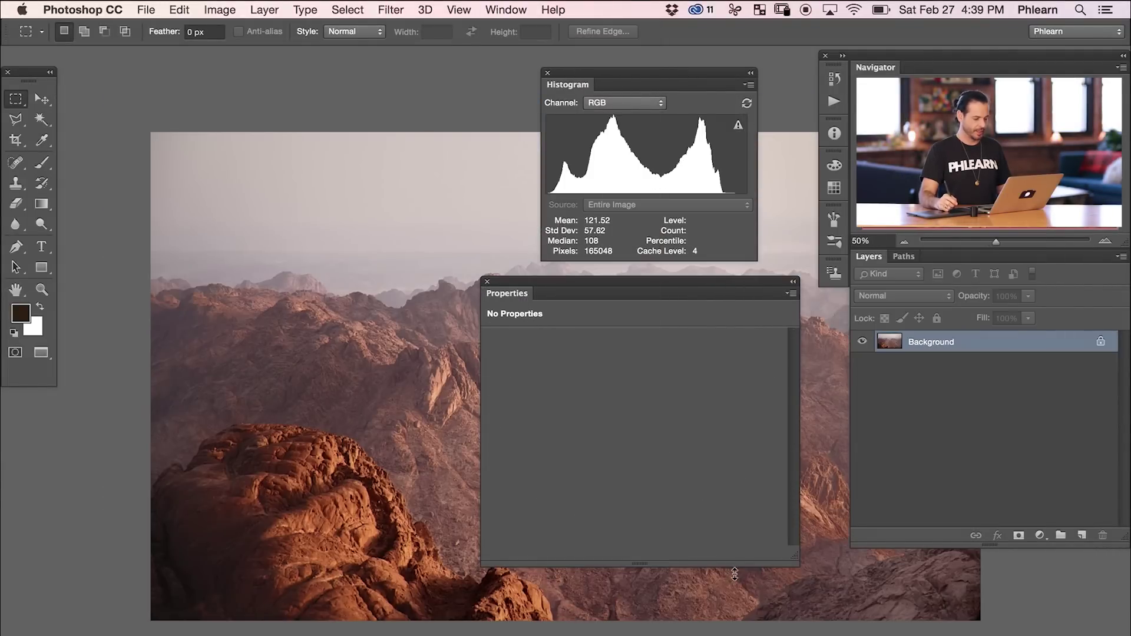
{"action": "left_click", "coordinate": [1041, 535]}
{"action": "left_click", "coordinate": [995, 596]}
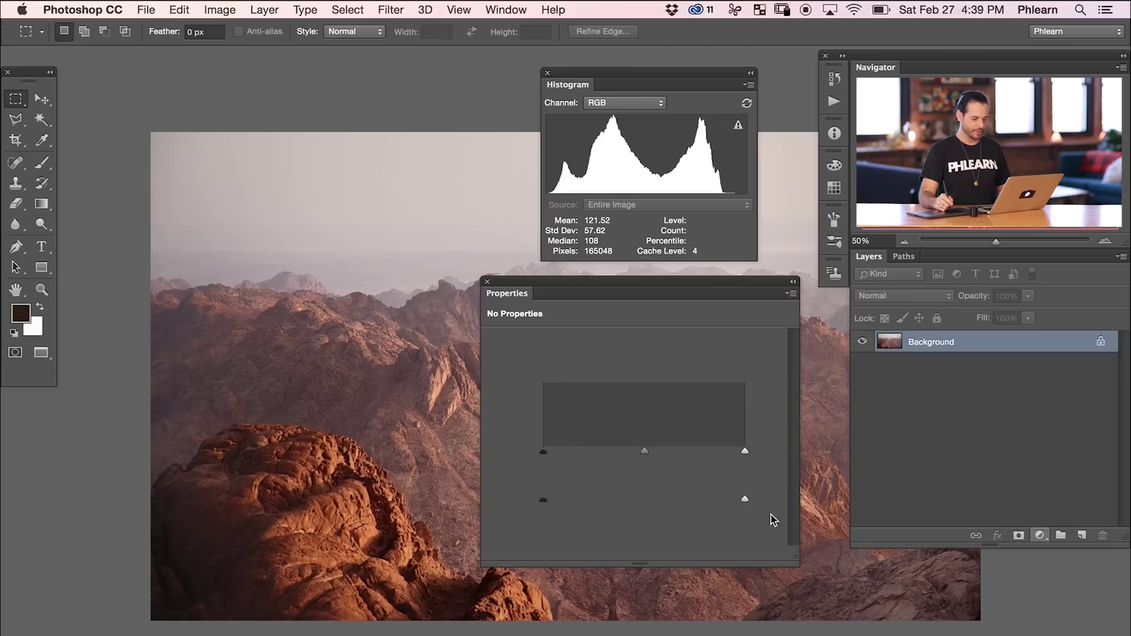
{"action": "left_click_drag", "start_coordinate": [397, 366], "coordinate": [341, 346]}
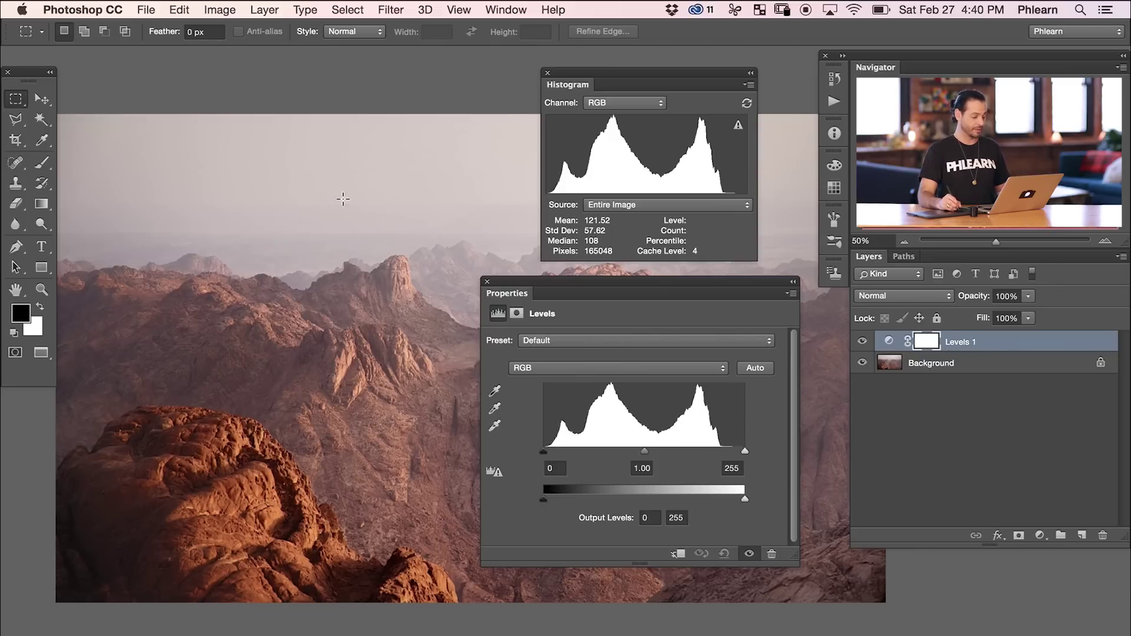
{"action": "left_click_drag", "start_coordinate": [397, 286], "coordinate": [324, 303]}
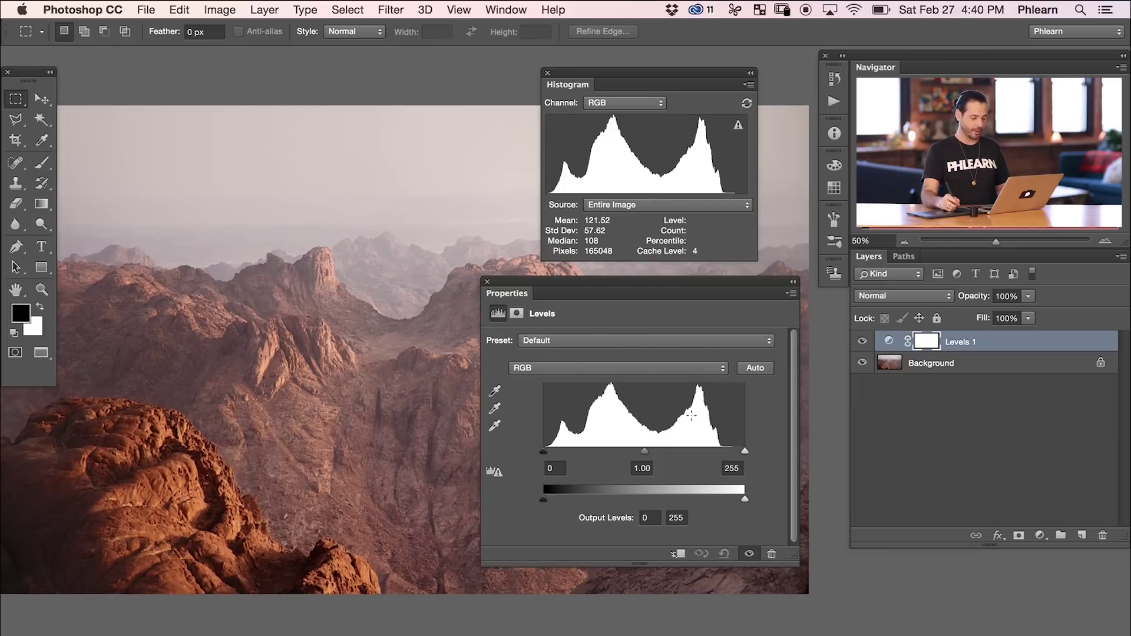
Step: Try Levels white points of 191 and 120 on the mountain photo, and settle on 229
{"action": "left_click_drag", "start_coordinate": [743, 457], "coordinate": [694, 458]}
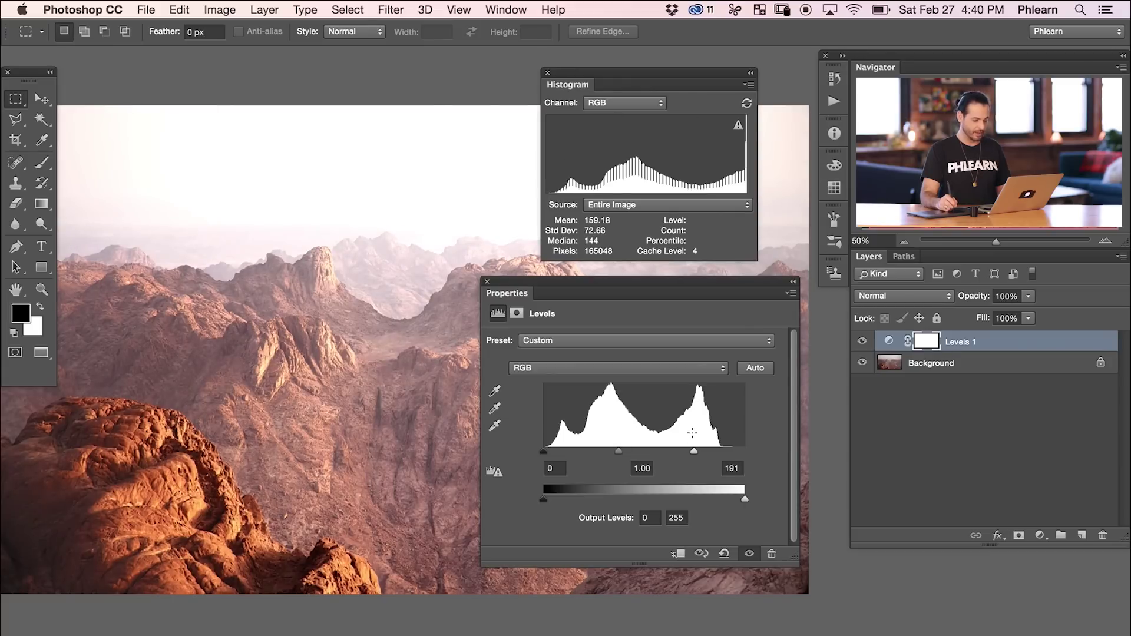
{"action": "left_click_drag", "start_coordinate": [691, 457], "coordinate": [639, 452]}
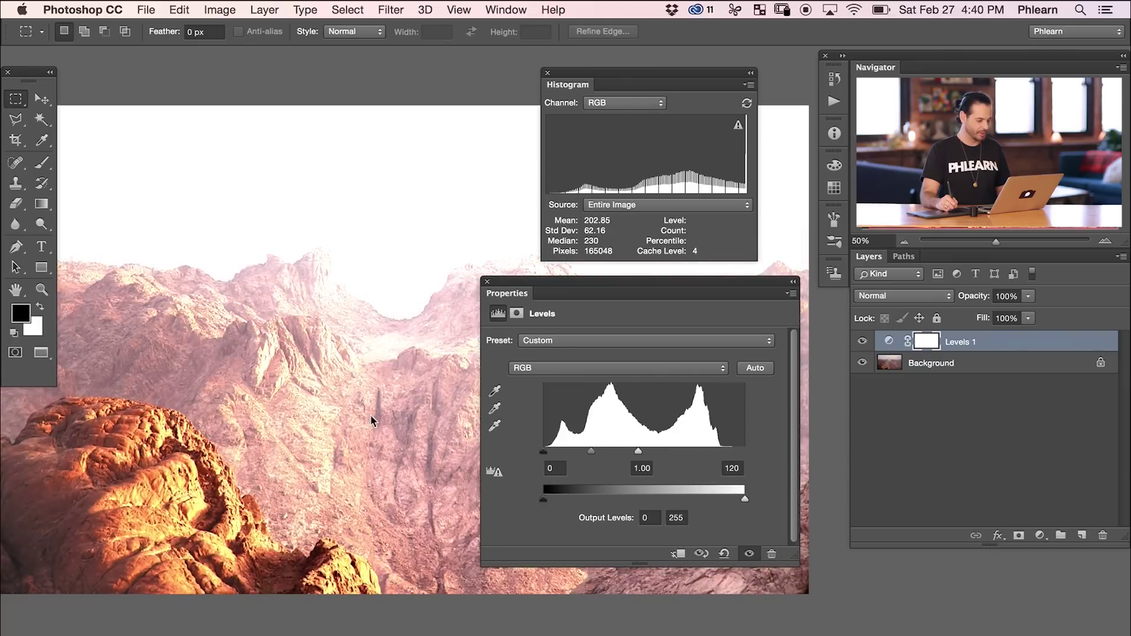
{"action": "left_click_drag", "start_coordinate": [637, 452], "coordinate": [726, 457]}
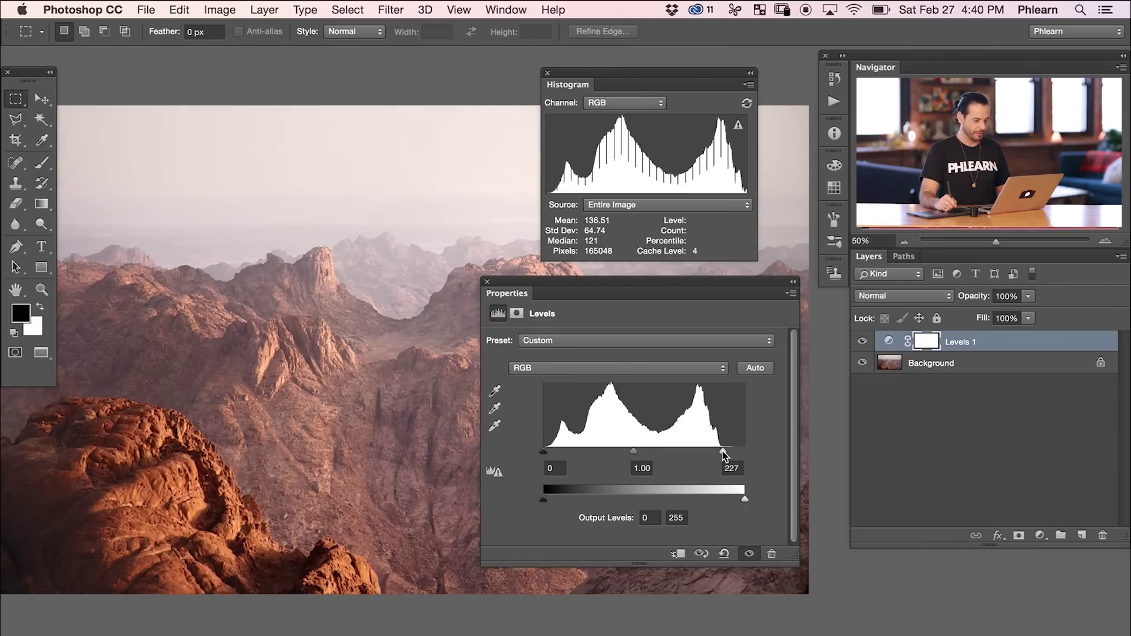
{"action": "mouse_move", "coordinate": [724, 454]}
{"action": "left_mouse_down"}
{"action": "mouse_move", "coordinate": [745, 454]}
{"action": "mouse_move", "coordinate": [725, 456]}
{"action": "left_mouse_up"}
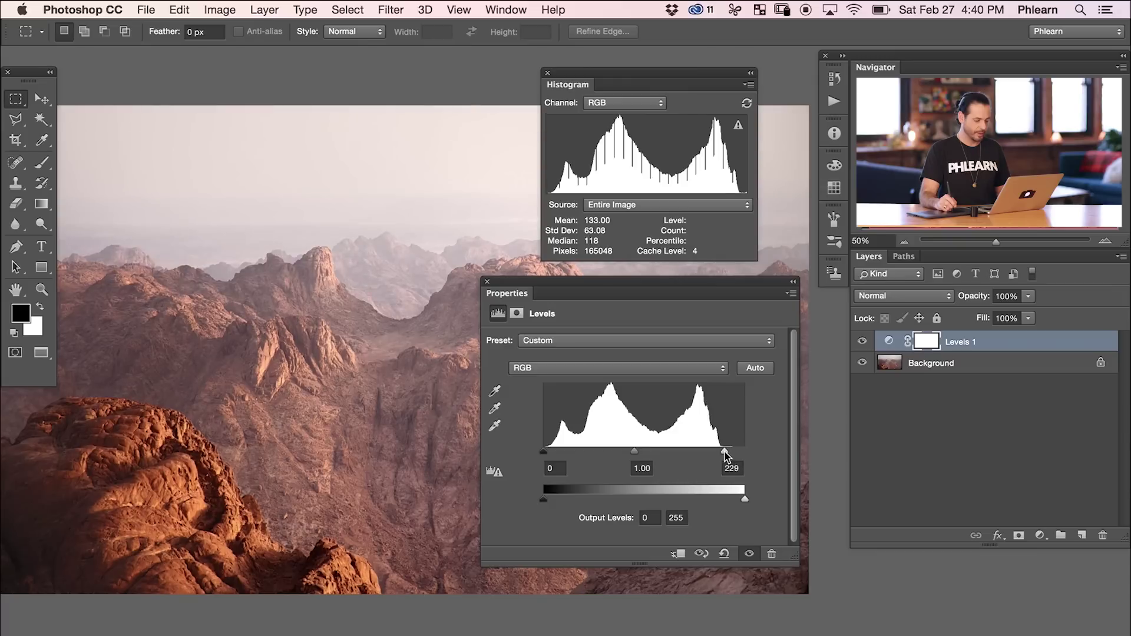
{"action": "scroll", "coordinate": [395, 435], "scroll_direction": "up", "scroll_amount": 1}
{"action": "left_click_drag", "start_coordinate": [395, 435], "coordinate": [408, 436]}
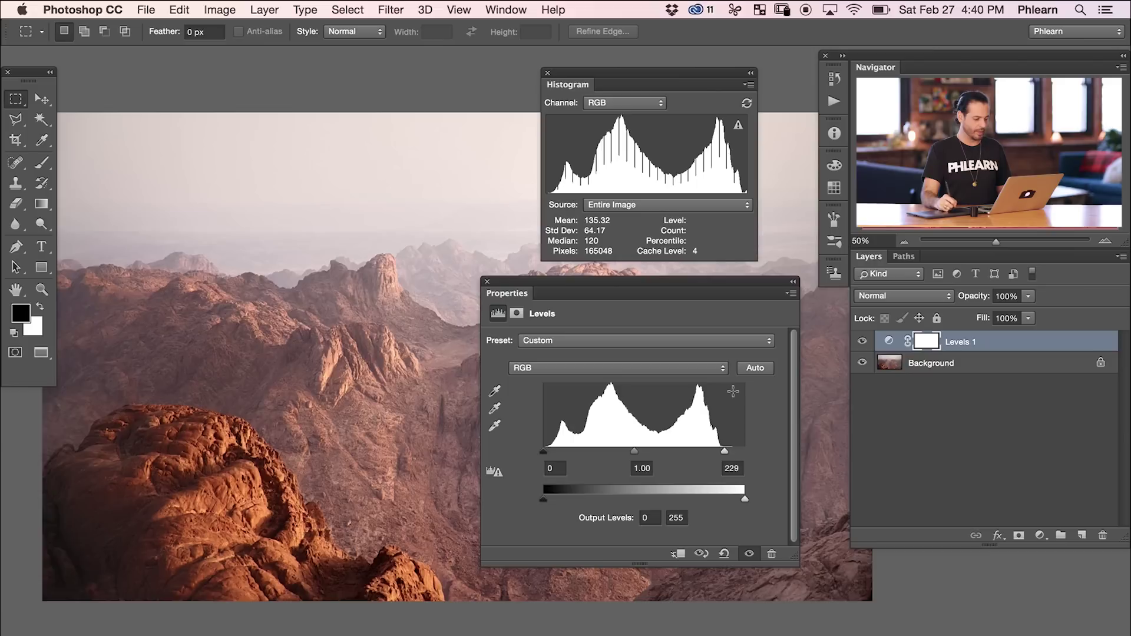
Step: Compare the Background layer's histogram with the whole photo's by switching the histogram source to Selected Layer and back to Entire Image
{"action": "left_click", "coordinate": [488, 282]}
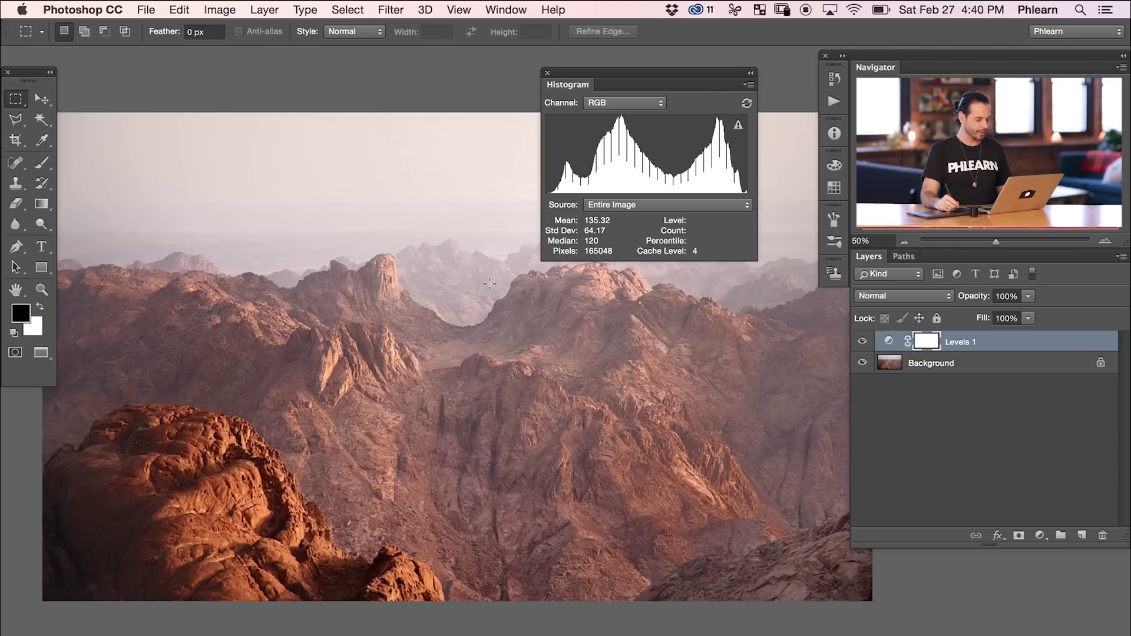
{"action": "left_click_drag", "start_coordinate": [610, 71], "coordinate": [611, 73]}
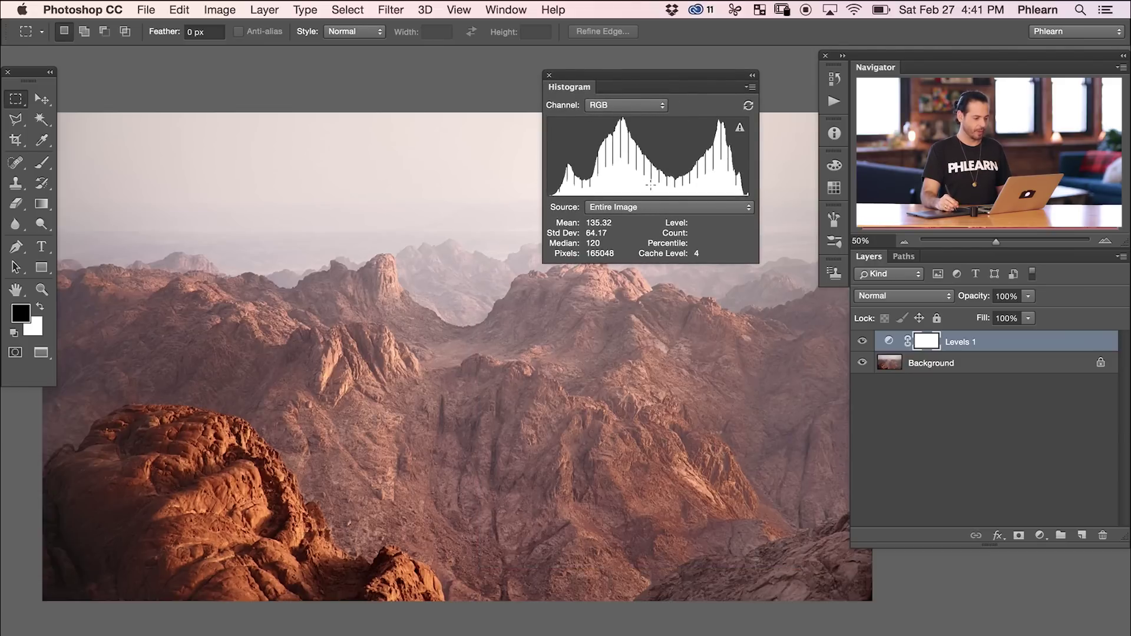
{"action": "left_click", "coordinate": [665, 209]}
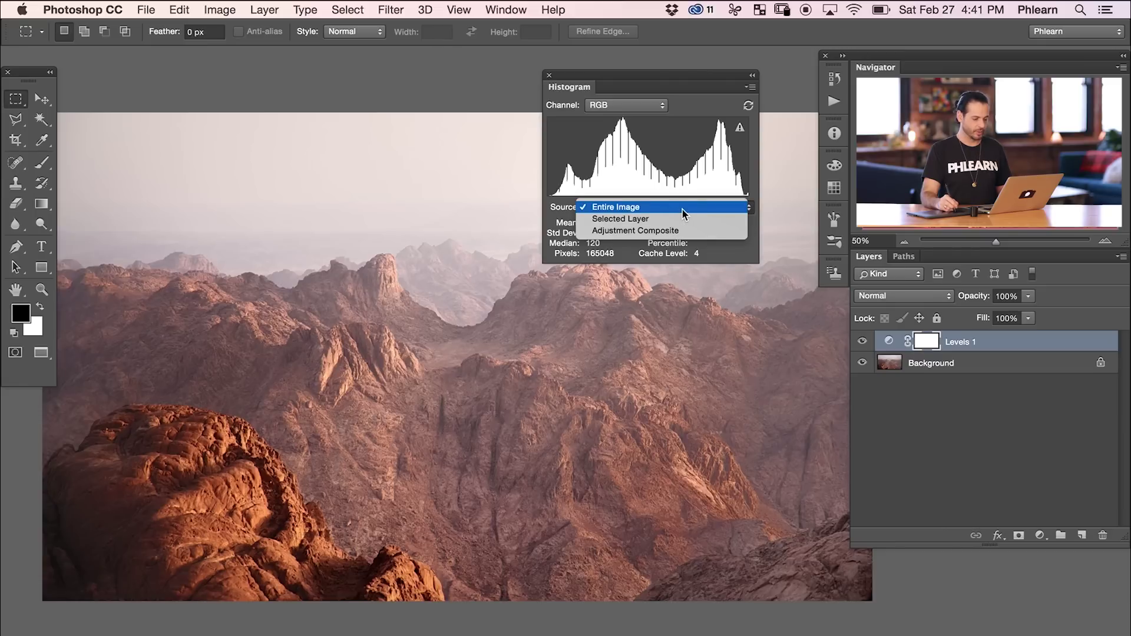
{"action": "left_click", "coordinate": [977, 372]}
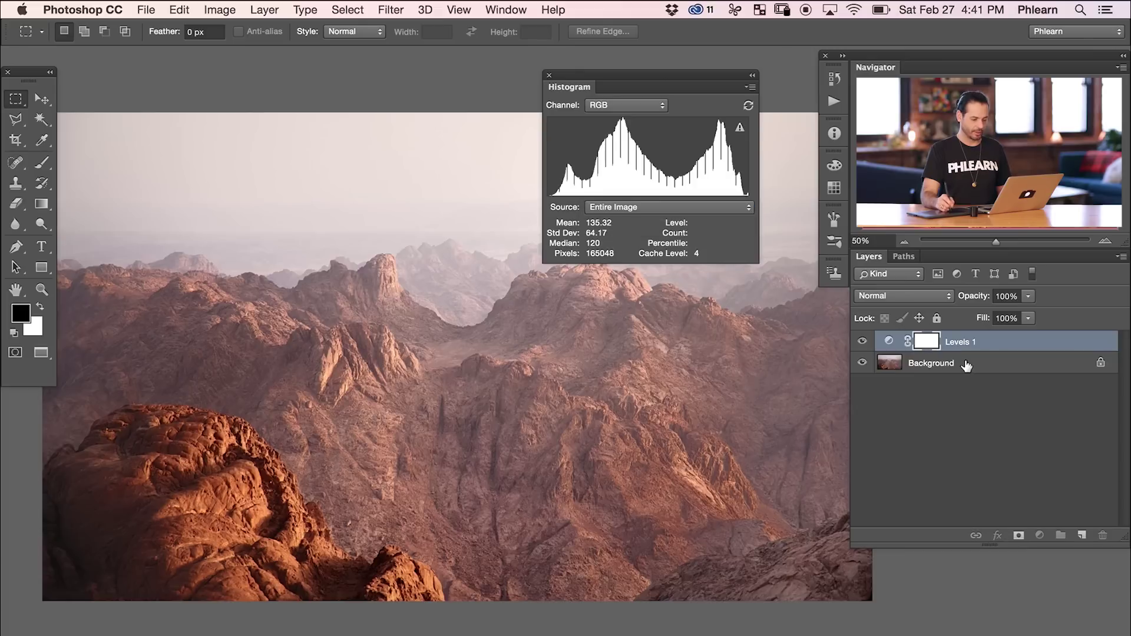
{"action": "left_click", "coordinate": [969, 366]}
{"action": "left_click", "coordinate": [648, 207]}
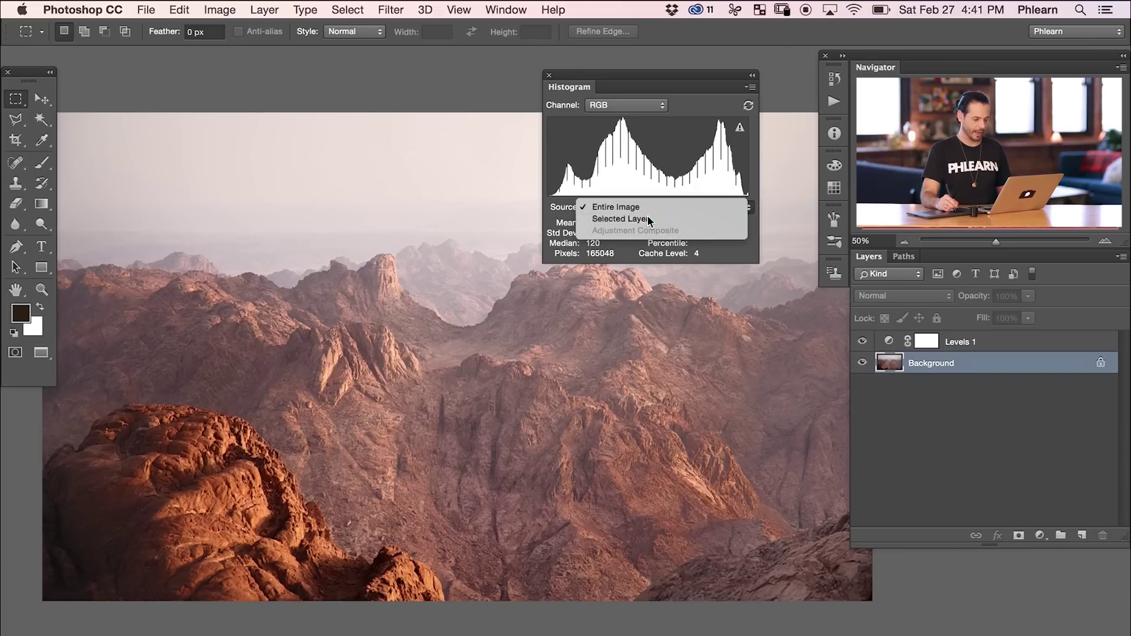
{"action": "left_click", "coordinate": [650, 221]}
{"action": "left_click", "coordinate": [634, 207]}
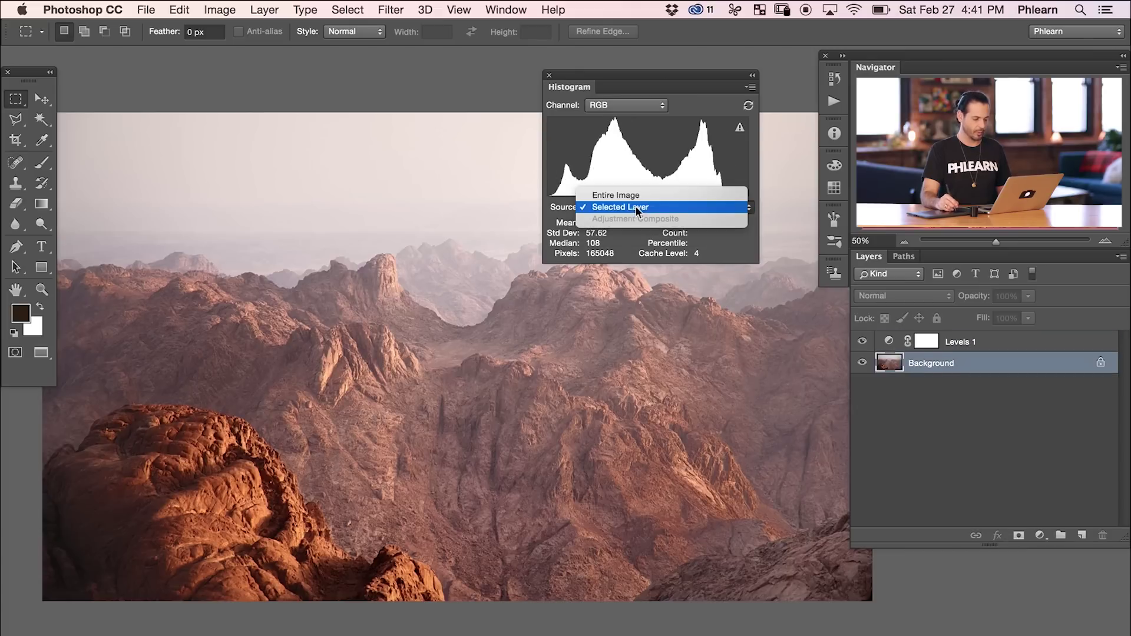
{"action": "left_click", "coordinate": [637, 195]}
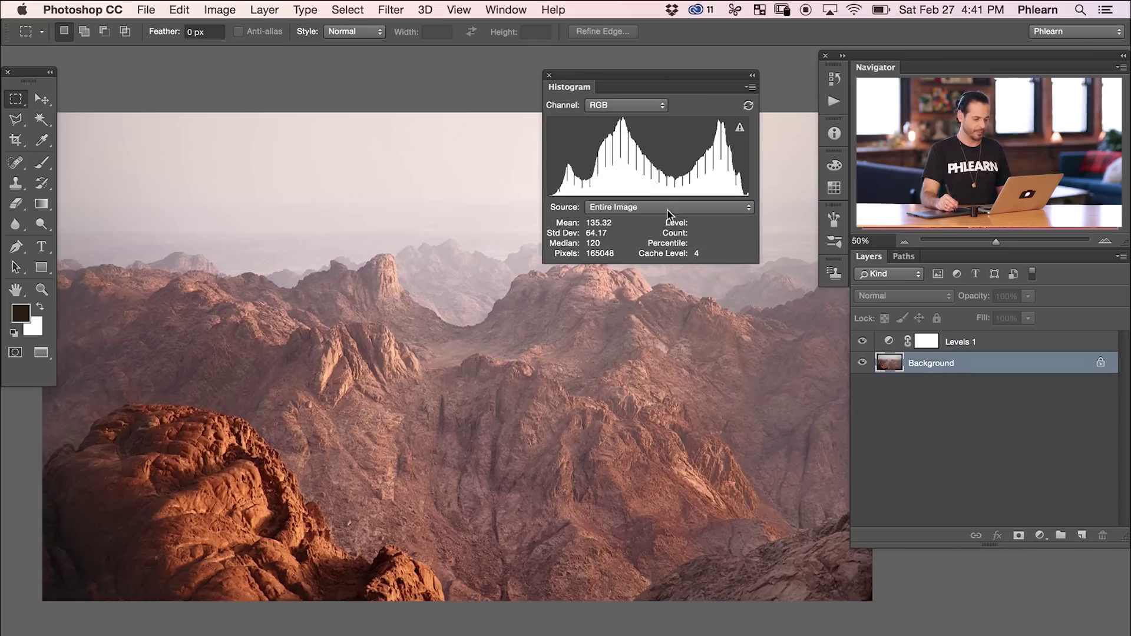
Step: With Levels 1 active, examine the histogram of a rectangular selection on the foreground rock, then select the central mountain area instead
{"action": "left_click", "coordinate": [986, 347]}
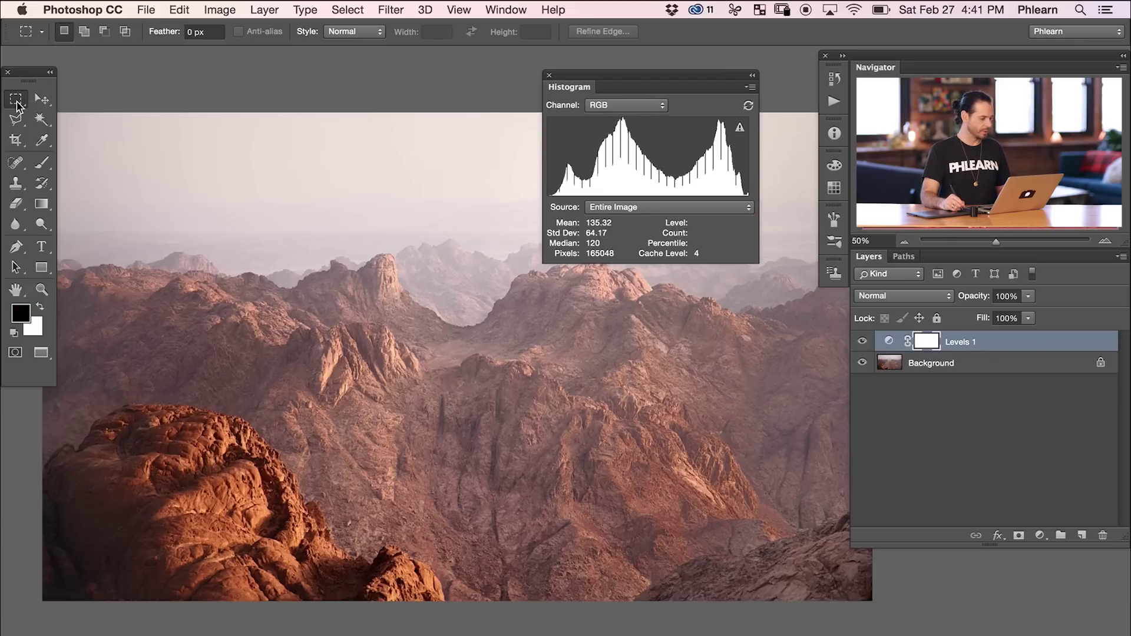
{"action": "left_click_drag", "start_coordinate": [106, 425], "coordinate": [236, 574]}
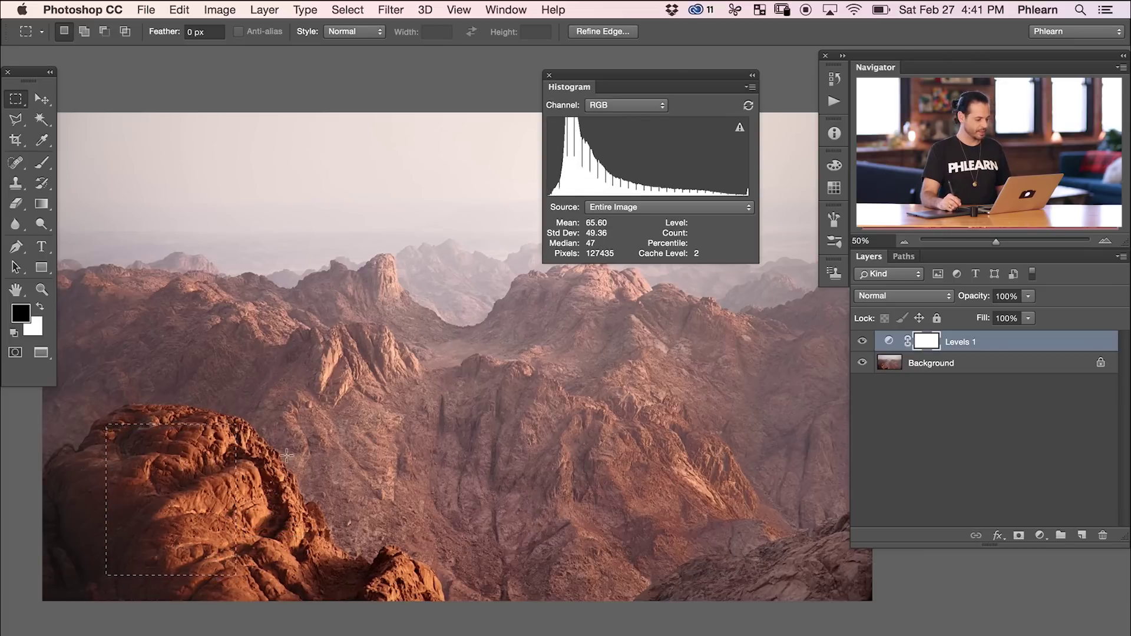
{"action": "left_click_drag", "start_coordinate": [434, 343], "coordinate": [664, 527]}
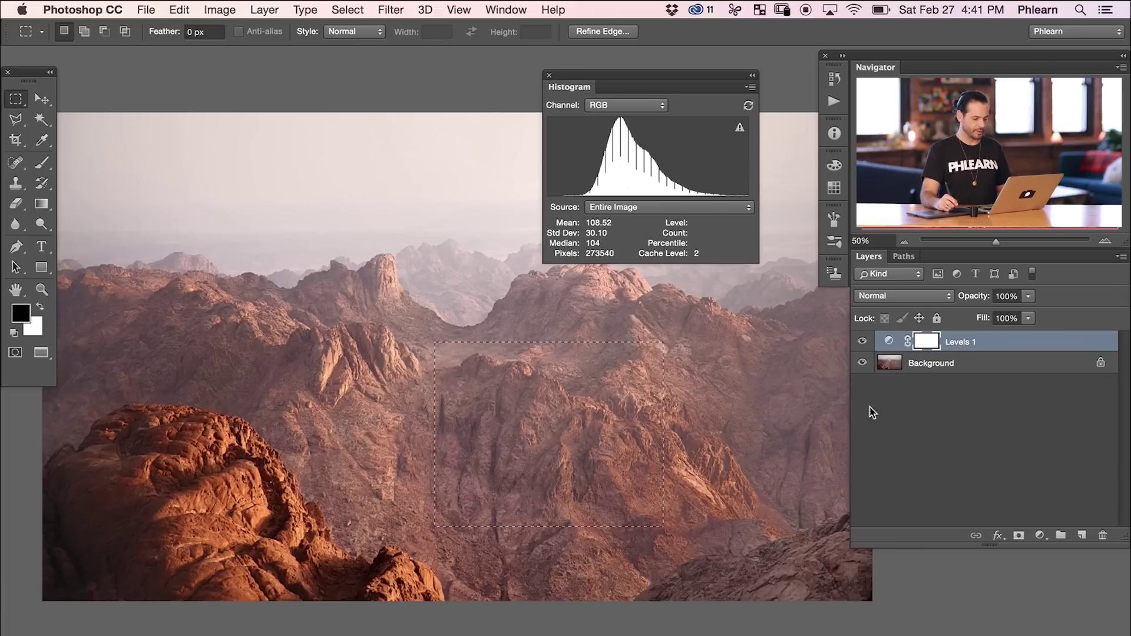
Step: Add a second Levels adjustment masked to the selected central mountains, reload its mask as a selection, and show its Levels settings
{"action": "left_click", "coordinate": [1041, 523]}
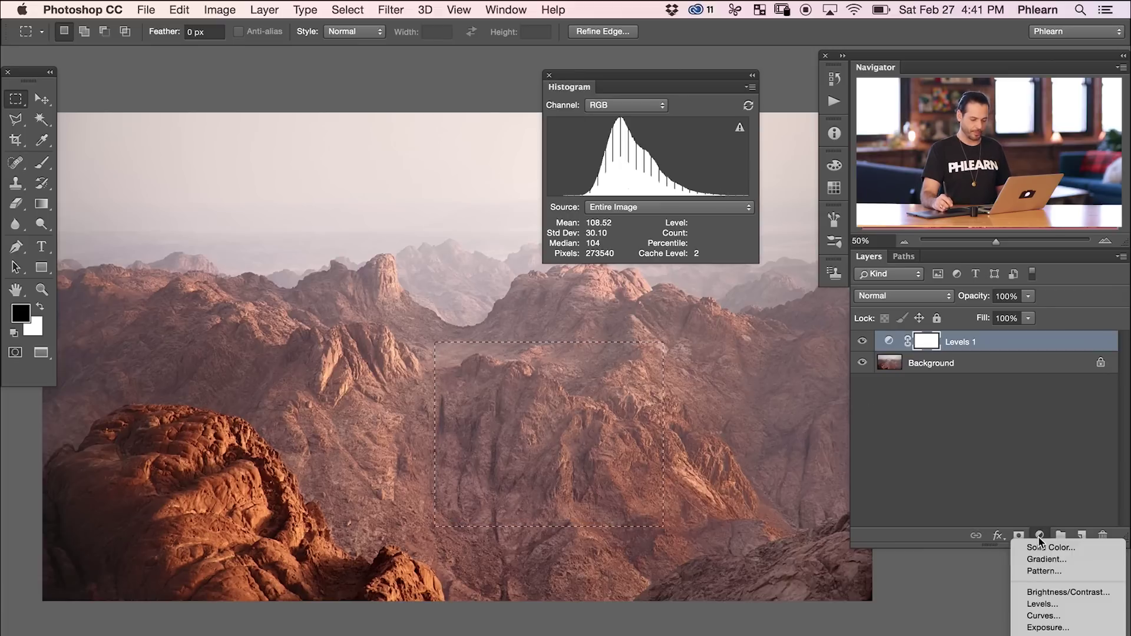
{"action": "left_click", "coordinate": [1048, 607]}
{"action": "left_click_drag", "start_coordinate": [374, 396], "coordinate": [214, 404]}
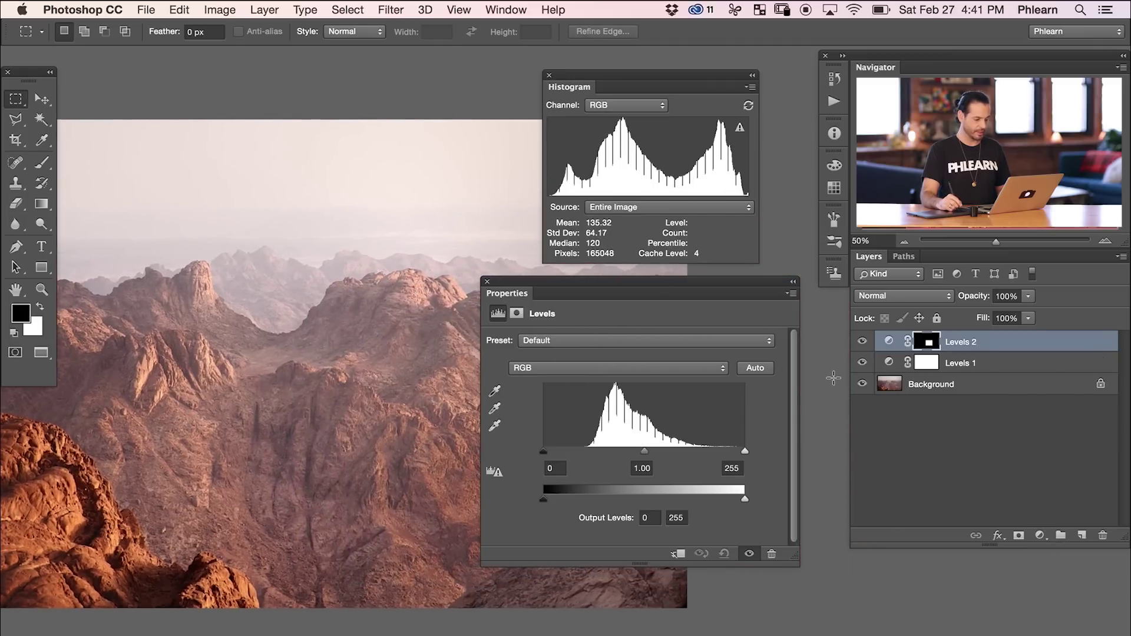
{"action": "left_click_drag", "start_coordinate": [933, 334], "coordinate": [930, 344]}
{"action": "left_click", "coordinate": [926, 344]}
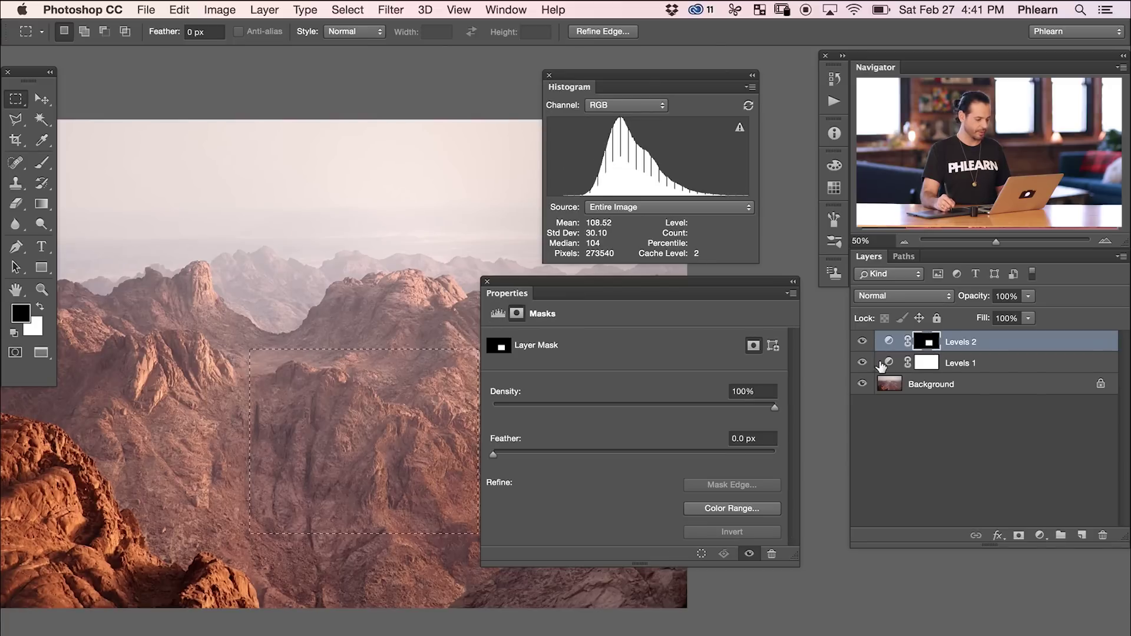
{"action": "left_click", "coordinate": [890, 343]}
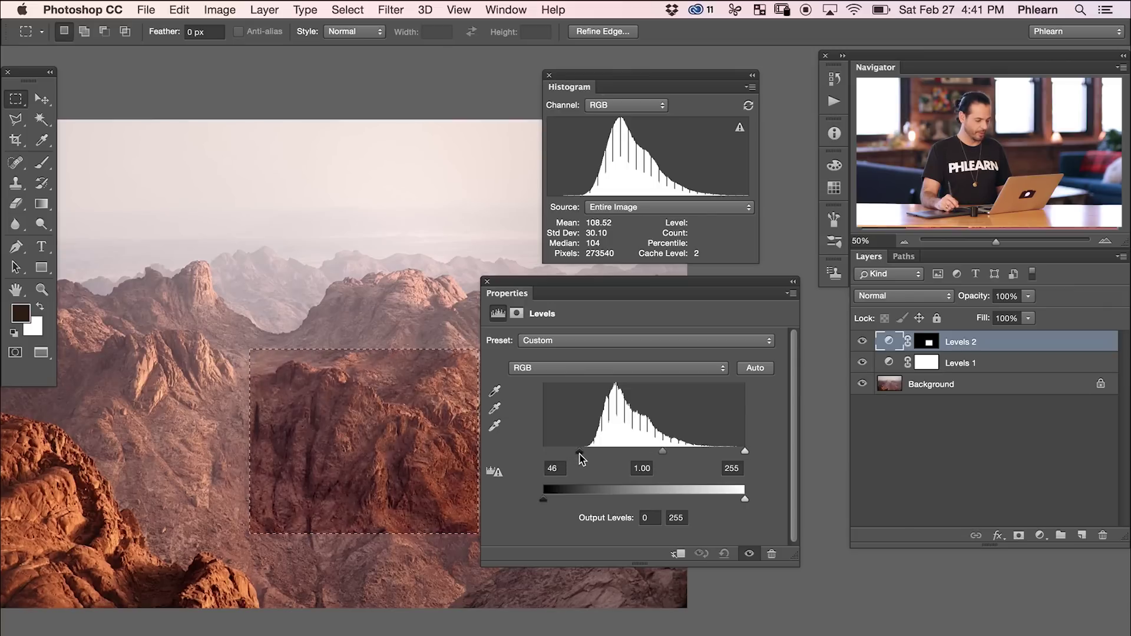
Step: Try a Levels 2 black point of 45 and white points of 223 and 221, then reset the input levels to 0 and 255
{"action": "left_click_drag", "start_coordinate": [579, 454], "coordinate": [581, 454]}
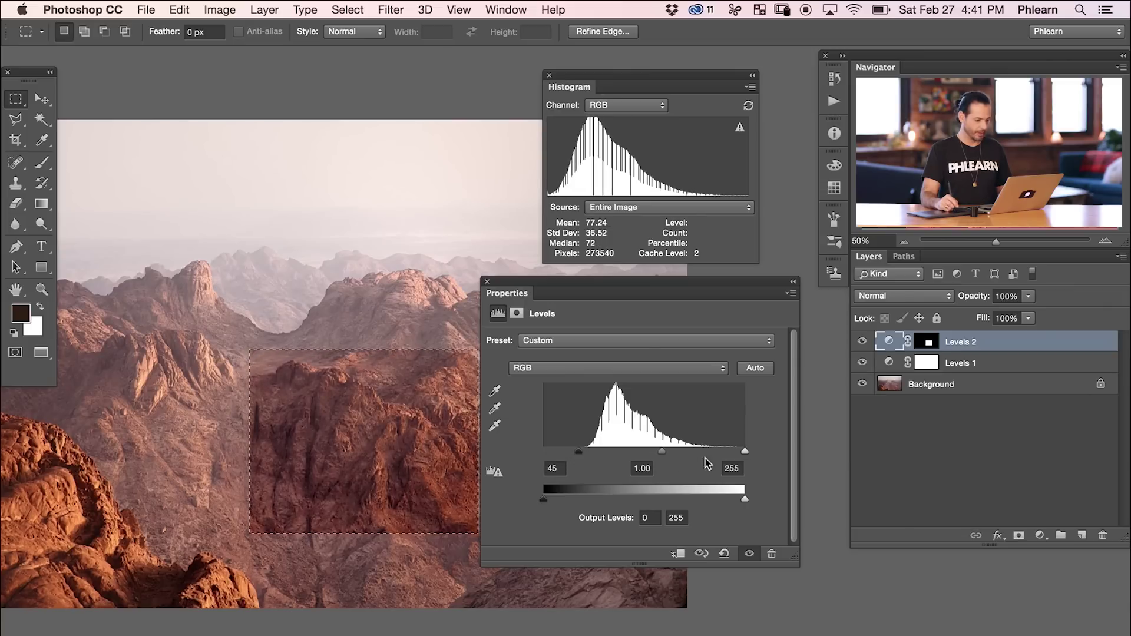
{"action": "left_click_drag", "start_coordinate": [744, 453], "coordinate": [723, 457]}
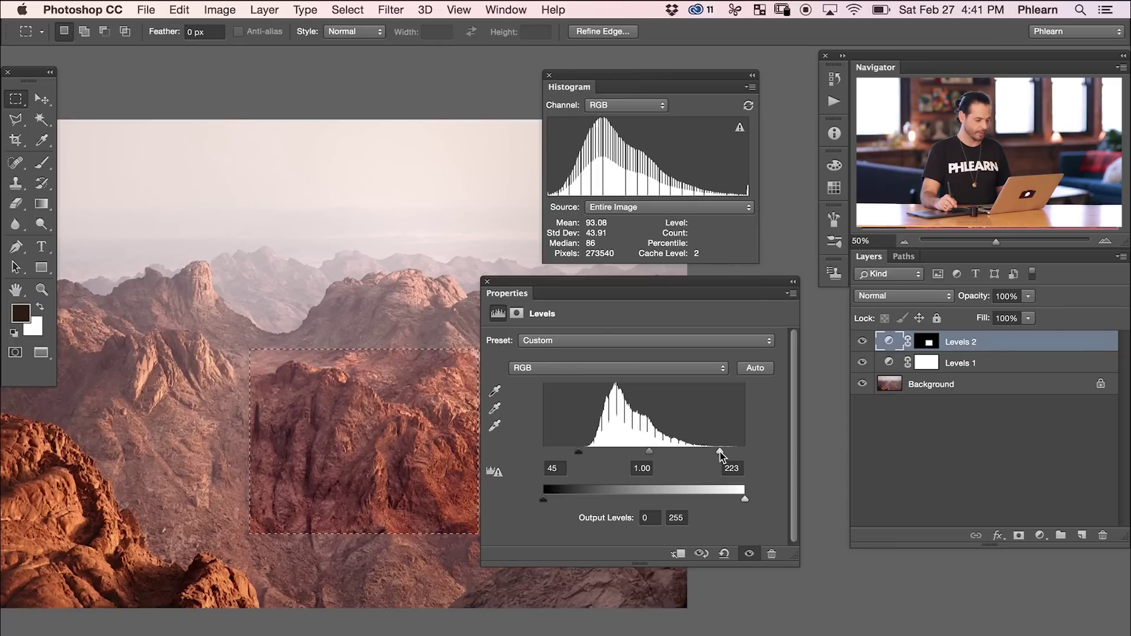
{"action": "left_click_drag", "start_coordinate": [716, 454], "coordinate": [718, 454]}
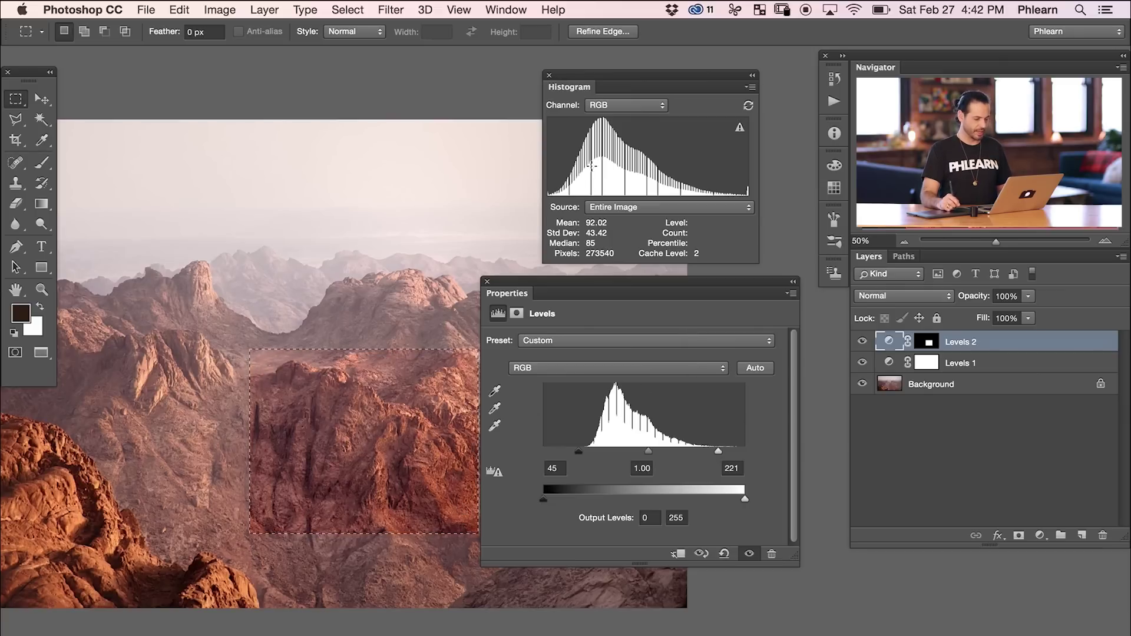
{"action": "left_click_drag", "start_coordinate": [558, 455], "coordinate": [543, 453]}
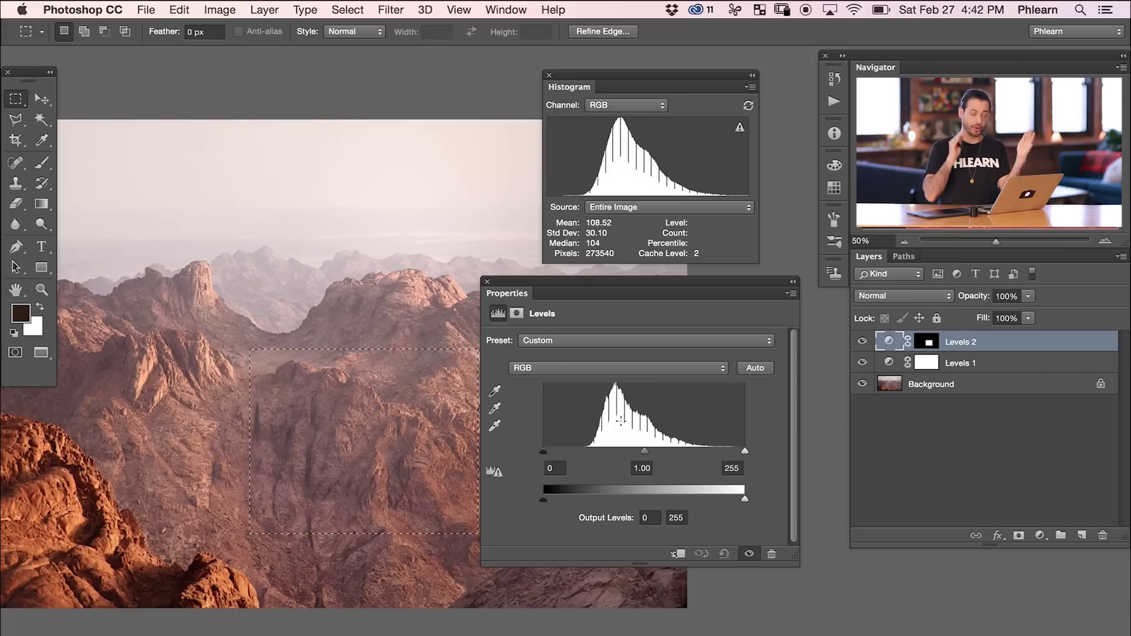
Step: Set the Levels 2 black point to 52 and white point to 217, then close the histogram and adjustment settings and deselect
{"action": "left_click_drag", "start_coordinate": [544, 453], "coordinate": [582, 458]}
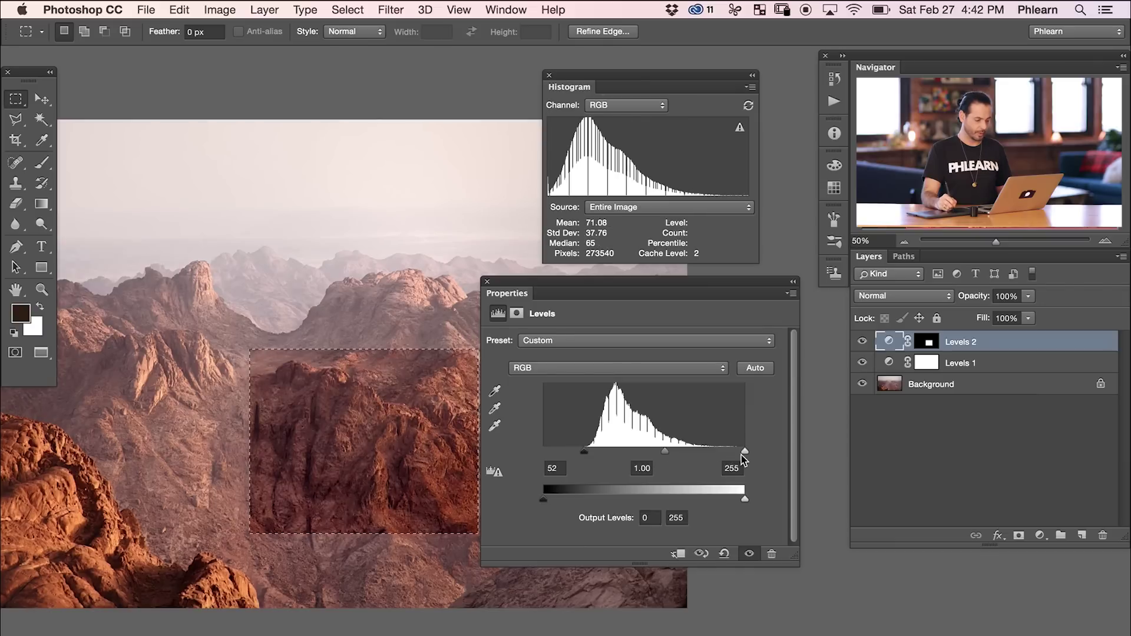
{"action": "left_click_drag", "start_coordinate": [730, 454], "coordinate": [716, 454]}
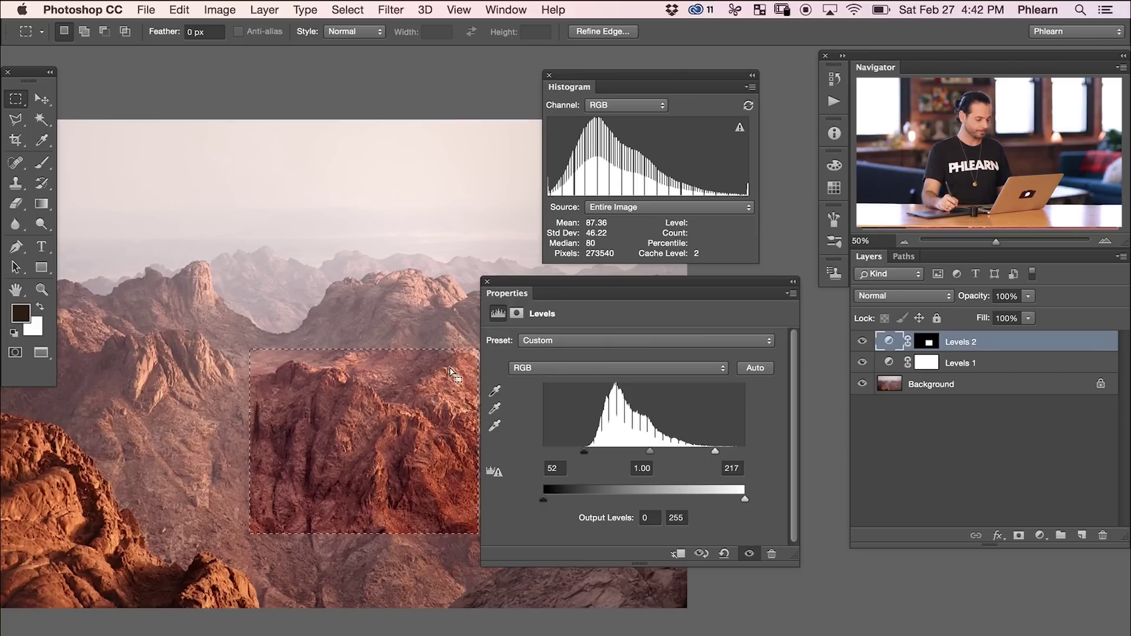
{"action": "left_click", "coordinate": [550, 77]}
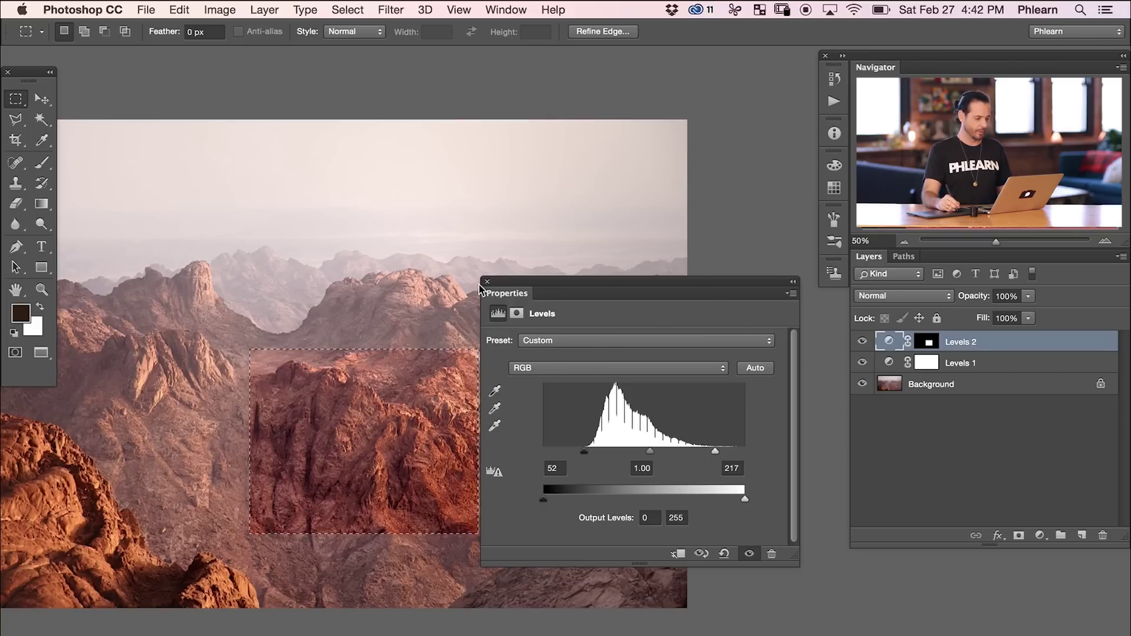
{"action": "left_click", "coordinate": [488, 283]}
{"action": "key", "text": "ctrl+d"}
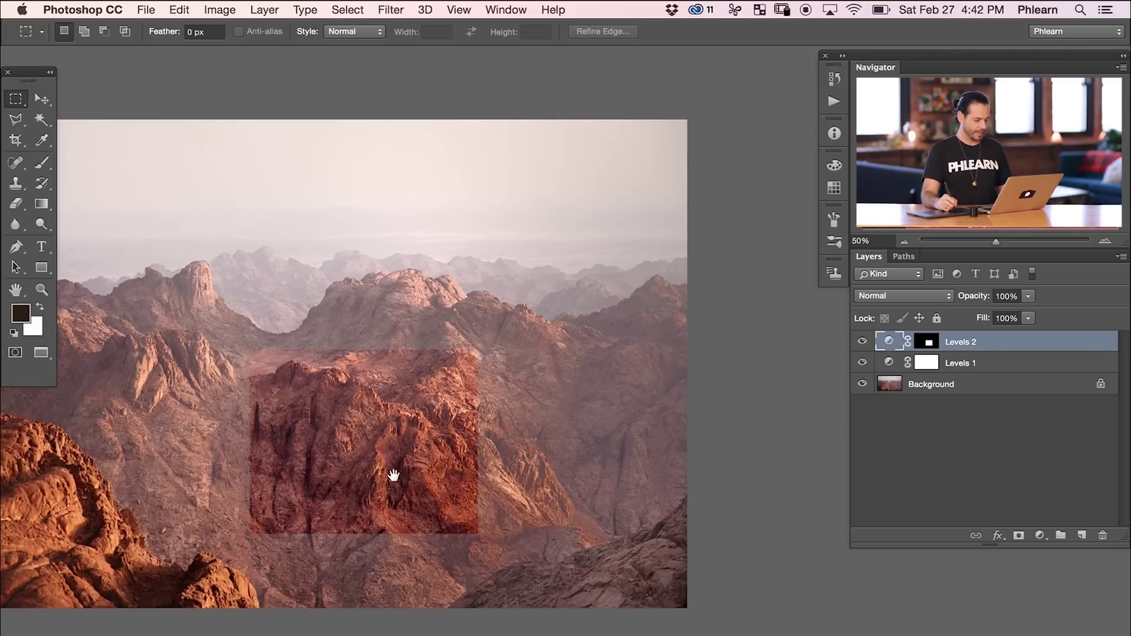
Step: Compare the central mountains with and without the Levels 2 adjustment by toggling its visibility
{"action": "left_click_drag", "start_coordinate": [394, 473], "coordinate": [599, 430]}
{"action": "left_click", "coordinate": [860, 344]}
{"action": "left_click", "coordinate": [860, 345]}
{"action": "left_click", "coordinate": [861, 348]}
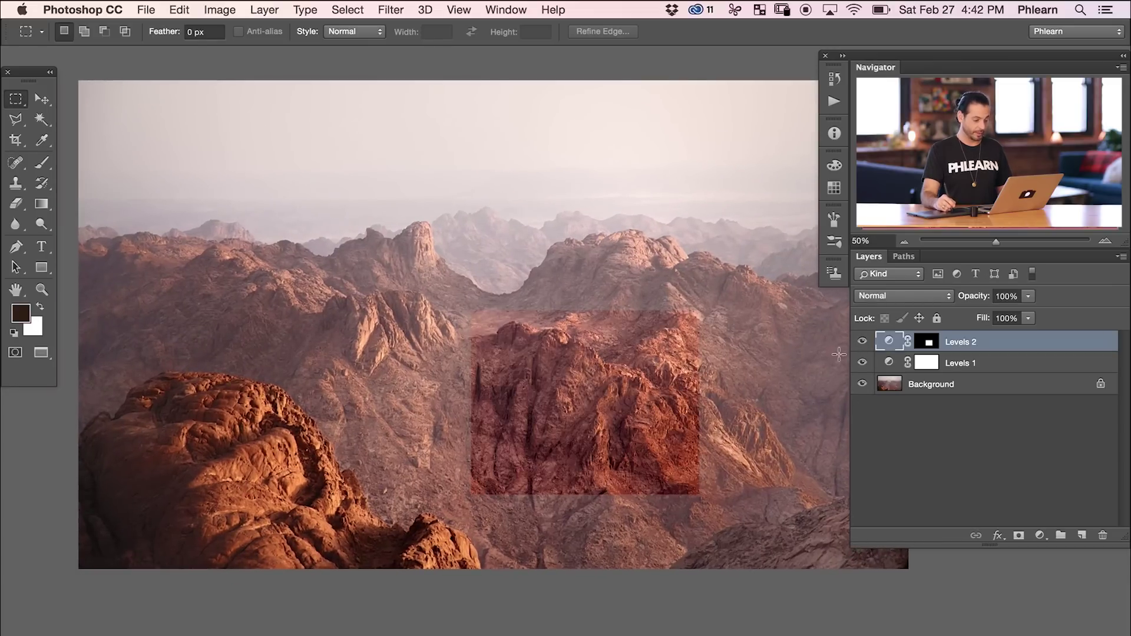
Step: Paint white on the Levels 2 mask across the middle mountain slopes with a 410 px brush at 60% flow
{"action": "left_click", "coordinate": [926, 342]}
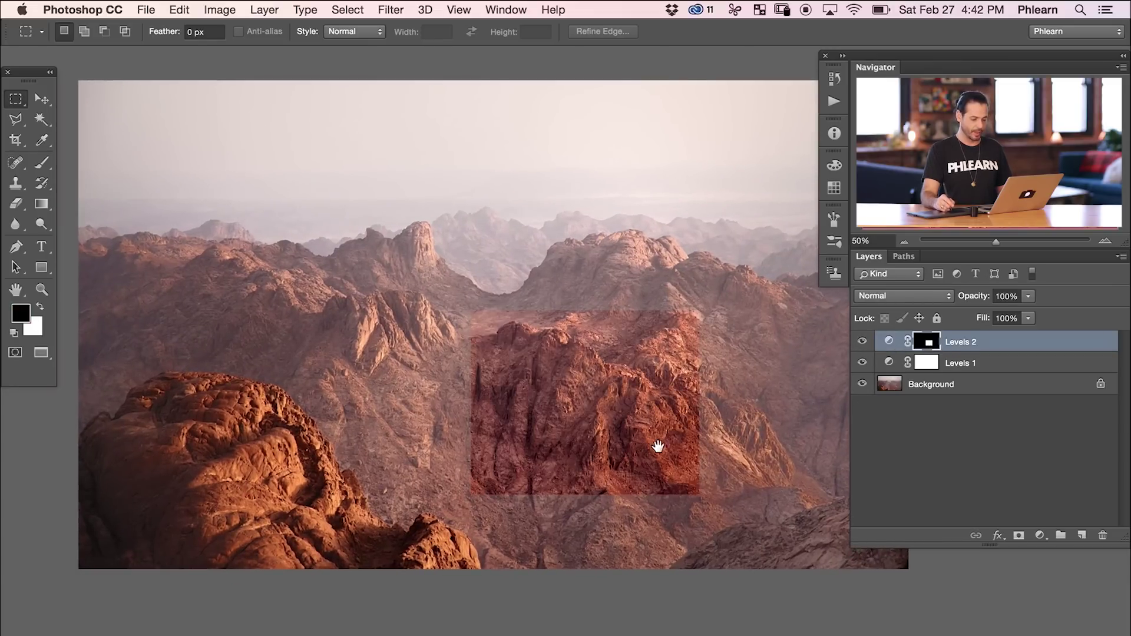
{"action": "left_click_drag", "start_coordinate": [658, 447], "coordinate": [623, 461]}
{"action": "key", "text": "b"}
{"action": "left_click_drag", "start_coordinate": [566, 404], "coordinate": [613, 405]}
{"action": "key", "text": "x"}
{"action": "mouse_move", "coordinate": [642, 498]}
{"action": "left_mouse_down"}
{"action": "mouse_move", "coordinate": [693, 528]}
{"action": "mouse_move", "coordinate": [645, 575]}
{"action": "mouse_move", "coordinate": [601, 570]}
{"action": "mouse_move", "coordinate": [603, 521]}
{"action": "mouse_move", "coordinate": [550, 586]}
{"action": "mouse_move", "coordinate": [435, 566]}
{"action": "mouse_move", "coordinate": [399, 522]}
{"action": "mouse_move", "coordinate": [367, 522]}
{"action": "mouse_move", "coordinate": [342, 498]}
{"action": "mouse_move", "coordinate": [318, 437]}
{"action": "mouse_move", "coordinate": [326, 458]}
{"action": "mouse_move", "coordinate": [286, 406]}
{"action": "mouse_move", "coordinate": [194, 373]}
{"action": "mouse_move", "coordinate": [246, 390]}
{"action": "mouse_move", "coordinate": [211, 367]}
{"action": "mouse_move", "coordinate": [190, 375]}
{"action": "mouse_move", "coordinate": [219, 378]}
{"action": "mouse_move", "coordinate": [187, 363]}
{"action": "mouse_move", "coordinate": [120, 372]}
{"action": "mouse_move", "coordinate": [155, 377]}
{"action": "mouse_move", "coordinate": [137, 369]}
{"action": "mouse_move", "coordinate": [45, 430]}
{"action": "mouse_move", "coordinate": [81, 407]}
{"action": "mouse_move", "coordinate": [61, 354]}
{"action": "mouse_move", "coordinate": [50, 363]}
{"action": "mouse_move", "coordinate": [77, 348]}
{"action": "mouse_move", "coordinate": [57, 299]}
{"action": "mouse_move", "coordinate": [87, 296]}
{"action": "mouse_move", "coordinate": [115, 337]}
{"action": "mouse_move", "coordinate": [136, 341]}
{"action": "mouse_move", "coordinate": [322, 337]}
{"action": "mouse_move", "coordinate": [476, 489]}
{"action": "mouse_move", "coordinate": [511, 458]}
{"action": "mouse_move", "coordinate": [651, 486]}
{"action": "mouse_move", "coordinate": [720, 414]}
{"action": "mouse_move", "coordinate": [675, 330]}
{"action": "mouse_move", "coordinate": [528, 377]}
{"action": "mouse_move", "coordinate": [481, 375]}
{"action": "mouse_move", "coordinate": [322, 309]}
{"action": "mouse_move", "coordinate": [77, 283]}
{"action": "left_mouse_up"}
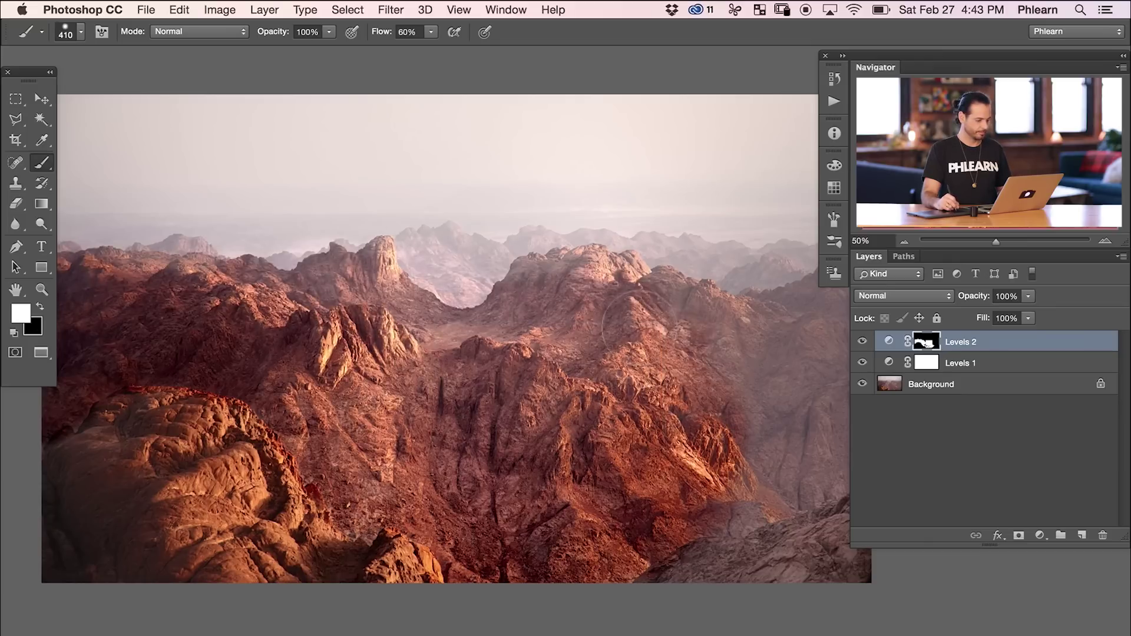
Step: Extend the white painting on the Levels 2 mask over the right-hand slopes and down to the lower ridge
{"action": "left_click_drag", "start_coordinate": [661, 333], "coordinate": [710, 371]}
{"action": "left_click_drag", "start_coordinate": [718, 422], "coordinate": [551, 404]}
{"action": "left_click_drag", "start_coordinate": [613, 330], "coordinate": [695, 303]}
{"action": "mouse_move", "coordinate": [589, 286]}
{"action": "left_mouse_down"}
{"action": "mouse_move", "coordinate": [607, 389]}
{"action": "mouse_move", "coordinate": [678, 436]}
{"action": "mouse_move", "coordinate": [672, 454]}
{"action": "left_mouse_up"}
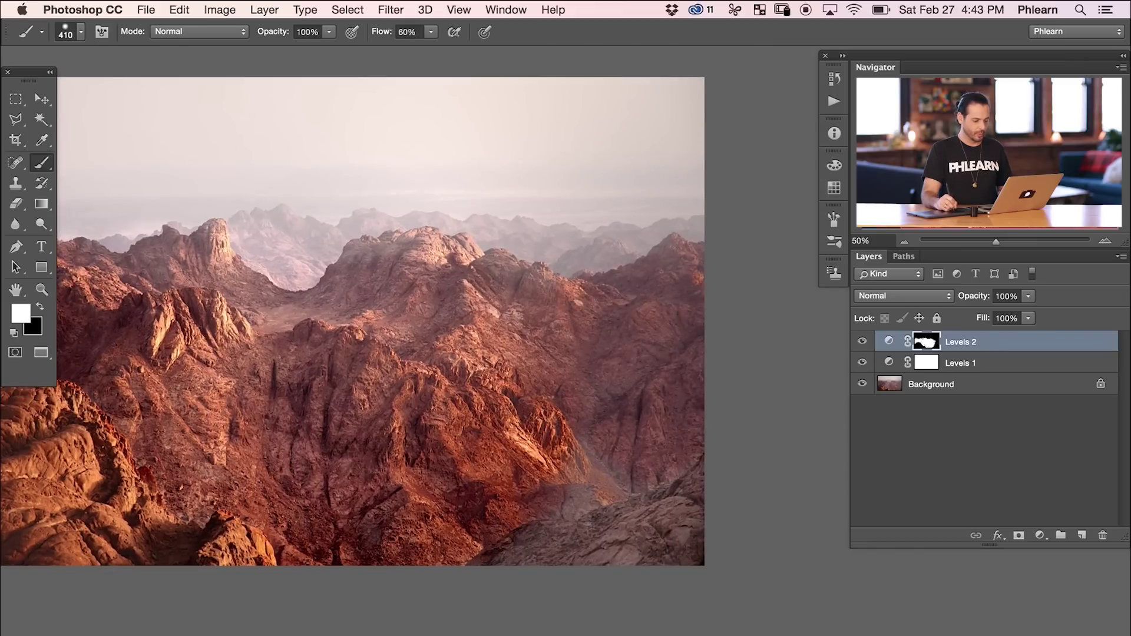
{"action": "left_click_drag", "start_coordinate": [590, 472], "coordinate": [596, 507]}
{"action": "left_click_drag", "start_coordinate": [409, 426], "coordinate": [585, 455]}
Step: Clean up the Levels 2 mask around the foreground rock with a 353 px brush, using black on the rock and white along its edge
{"action": "key", "text": "x"}
{"action": "left_click_drag", "start_coordinate": [254, 451], "coordinate": [215, 450]}
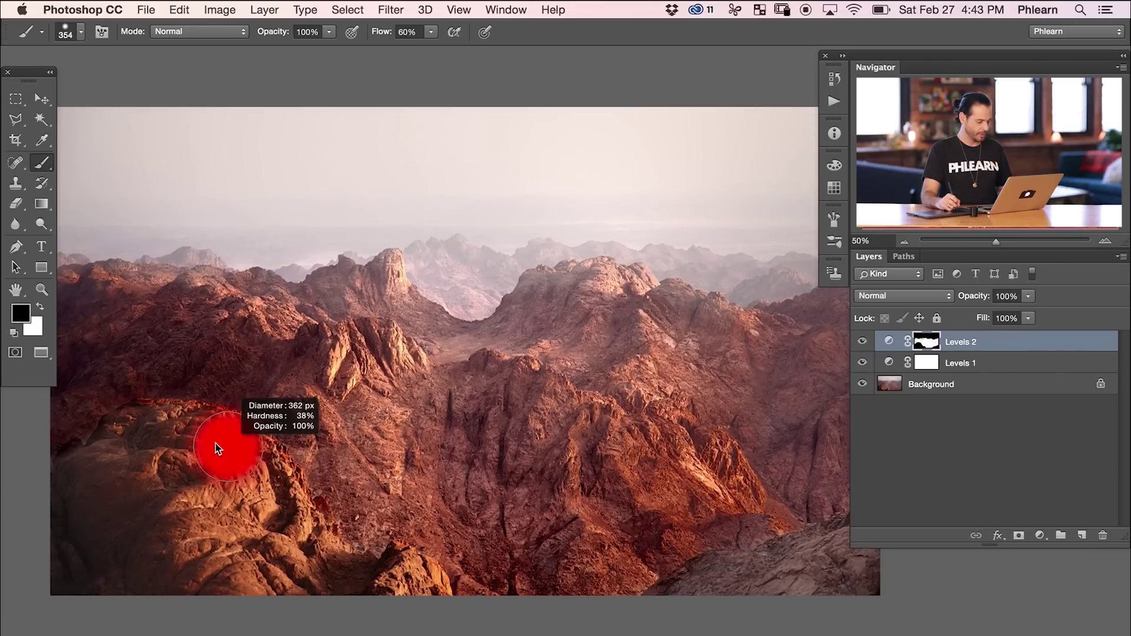
{"action": "mouse_move", "coordinate": [155, 411]}
{"action": "left_mouse_down"}
{"action": "mouse_move", "coordinate": [110, 443]}
{"action": "mouse_move", "coordinate": [138, 430]}
{"action": "mouse_move", "coordinate": [217, 449]}
{"action": "mouse_move", "coordinate": [244, 436]}
{"action": "left_mouse_up"}
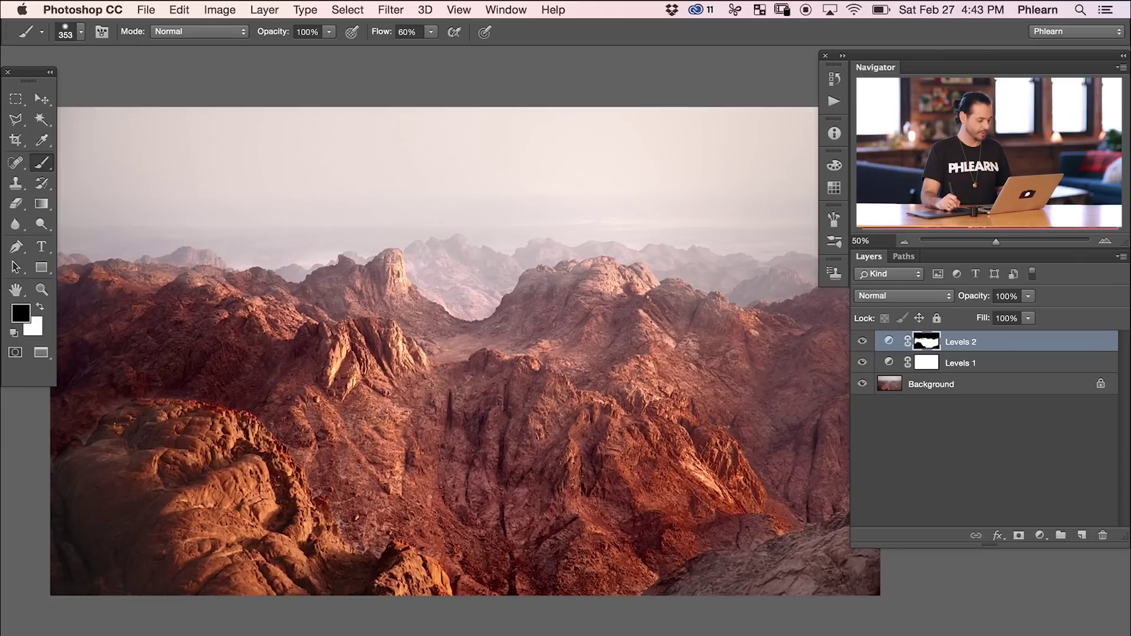
{"action": "key", "text": "x"}
{"action": "mouse_move", "coordinate": [294, 448]}
{"action": "left_mouse_down"}
{"action": "mouse_move", "coordinate": [340, 520]}
{"action": "mouse_move", "coordinate": [321, 507]}
{"action": "left_mouse_up"}
Step: Soften the Levels 2 mask across the distant peaks with a 911 px brush at 20% flow, then reduce the brush to 331 px
{"action": "key", "text": "x"}
{"action": "left_click_drag", "start_coordinate": [289, 361], "coordinate": [471, 328]}
{"action": "key", "text": "x"}
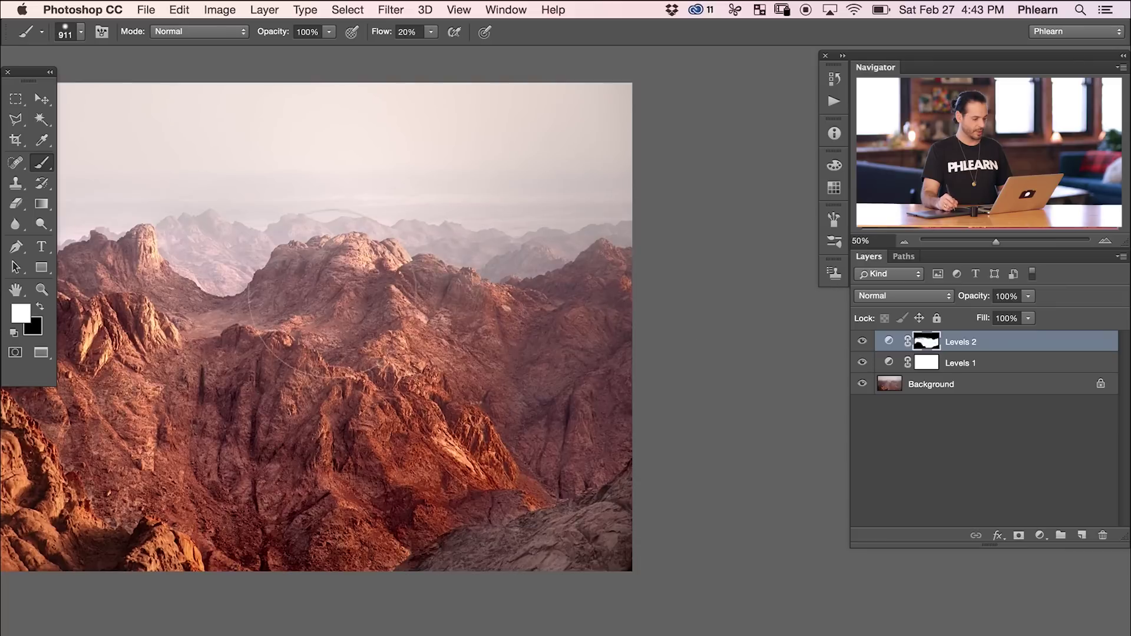
{"action": "left_click_drag", "start_coordinate": [547, 285], "coordinate": [520, 300]}
{"action": "key", "text": "x"}
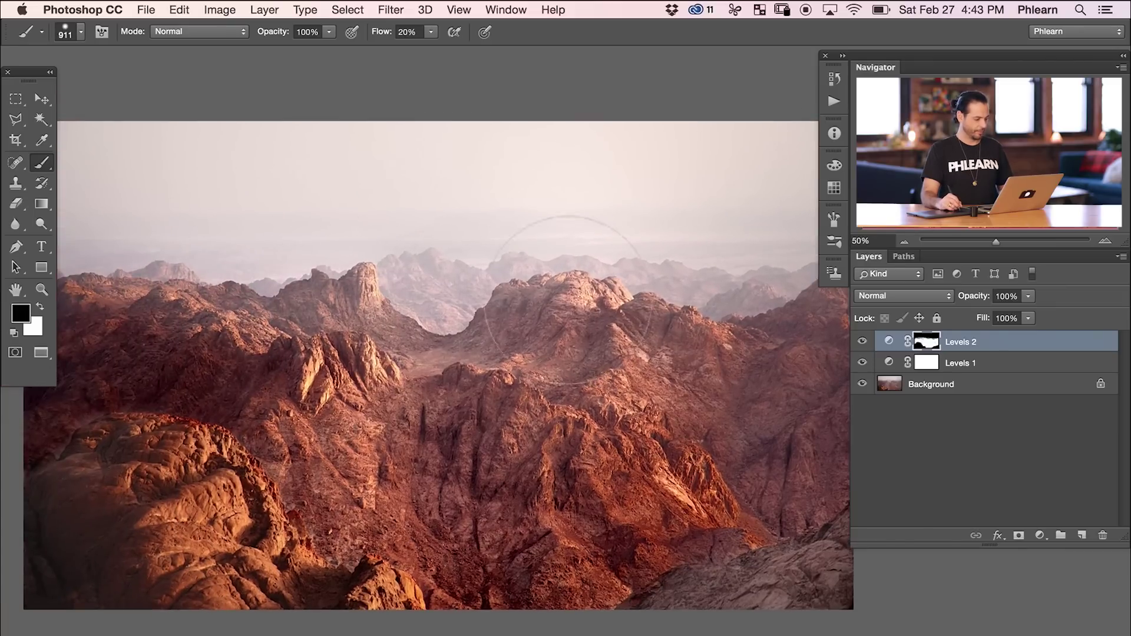
{"action": "left_click_drag", "start_coordinate": [742, 369], "coordinate": [773, 354]}
{"action": "mouse_move", "coordinate": [581, 397]}
{"action": "left_mouse_down"}
{"action": "mouse_move", "coordinate": [614, 392]}
{"action": "mouse_move", "coordinate": [602, 411]}
{"action": "mouse_move", "coordinate": [588, 409]}
{"action": "left_mouse_up"}
{"action": "mouse_move", "coordinate": [169, 422]}
{"action": "left_mouse_down"}
{"action": "mouse_move", "coordinate": [106, 430]}
{"action": "mouse_move", "coordinate": [118, 418]}
{"action": "left_mouse_up"}
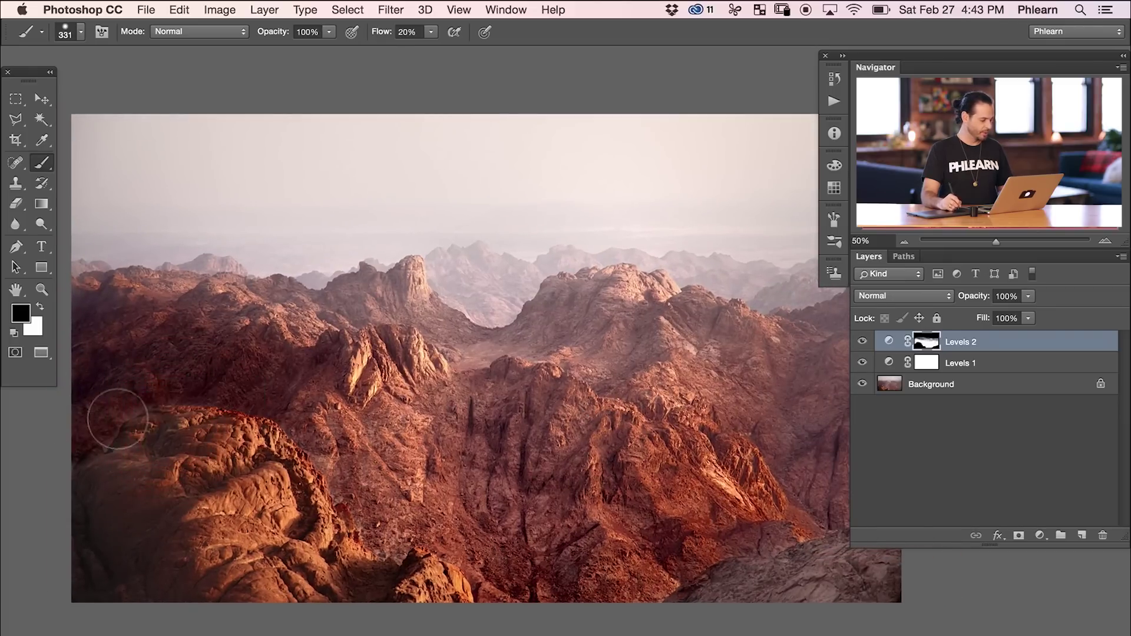
Step: Compare the whole mountain photo before and after the painted Levels 2 adjustment by toggling its visibility repeatedly
{"action": "left_click", "coordinate": [862, 342]}
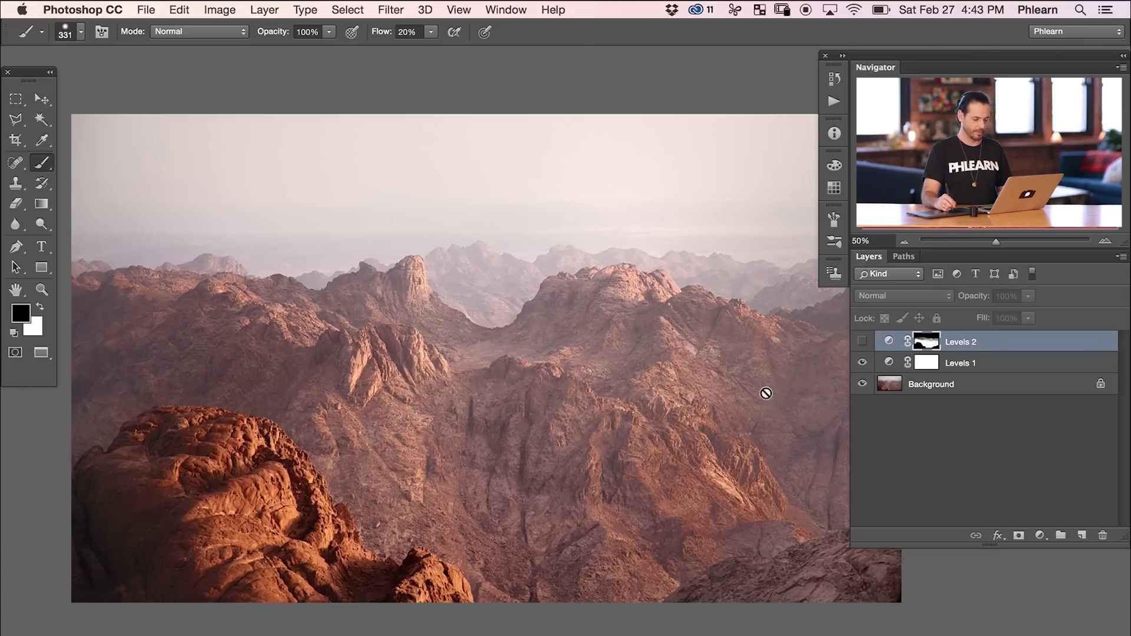
{"action": "scroll", "coordinate": [684, 444], "scroll_direction": "right", "scroll_amount": 3}
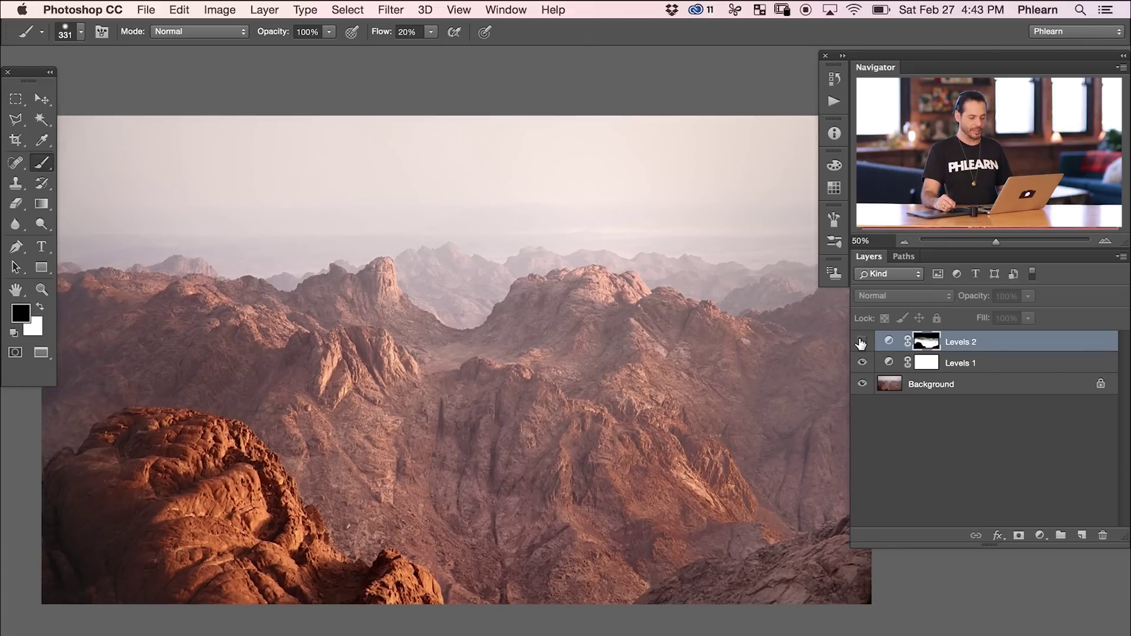
{"action": "left_click", "coordinate": [862, 343]}
{"action": "left_click", "coordinate": [862, 343]}
{"action": "left_click", "coordinate": [862, 343]}
{"action": "left_click", "coordinate": [861, 342]}
{"action": "left_click", "coordinate": [862, 342]}
{"action": "left_click", "coordinate": [861, 343]}
{"action": "left_click", "coordinate": [861, 343]}
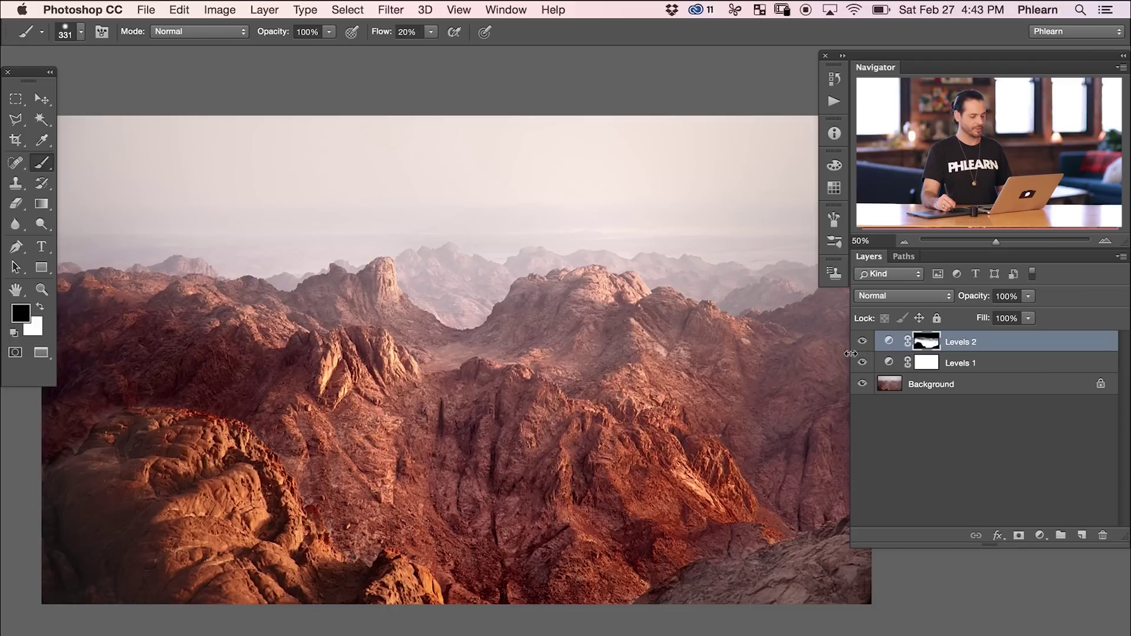
{"action": "left_click", "coordinate": [863, 343]}
{"action": "left_click", "coordinate": [862, 343]}
{"action": "left_click", "coordinate": [861, 343]}
{"action": "left_click", "coordinate": [860, 344]}
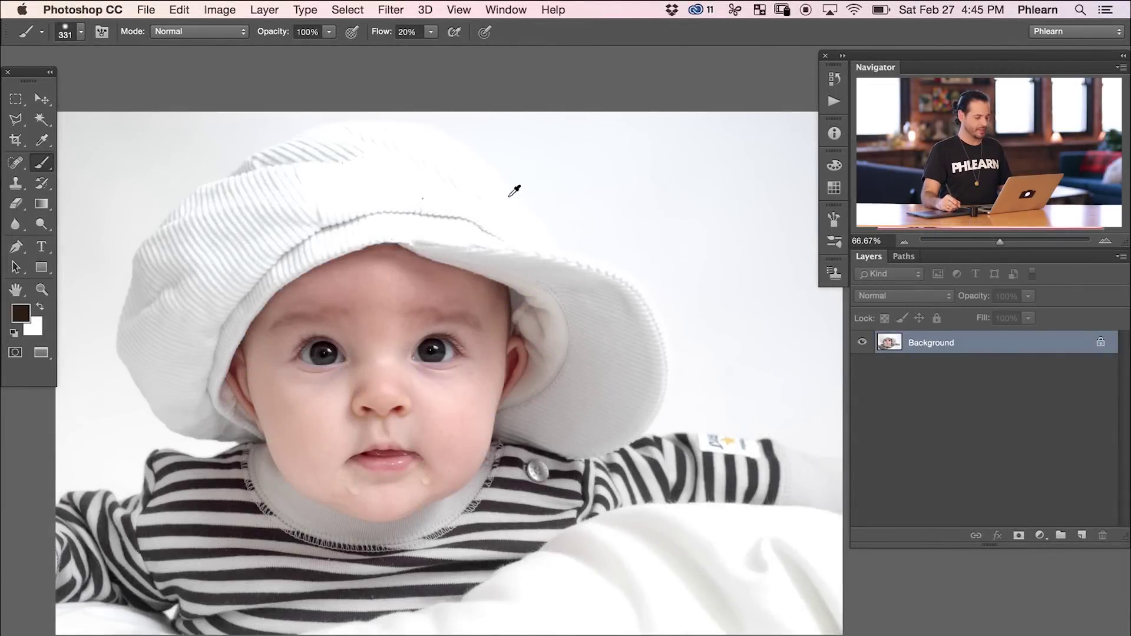
Step: Show the Histogram panel for the baby photo and add a Levels adjustment layer above the background
{"action": "left_click", "coordinate": [501, 12]}
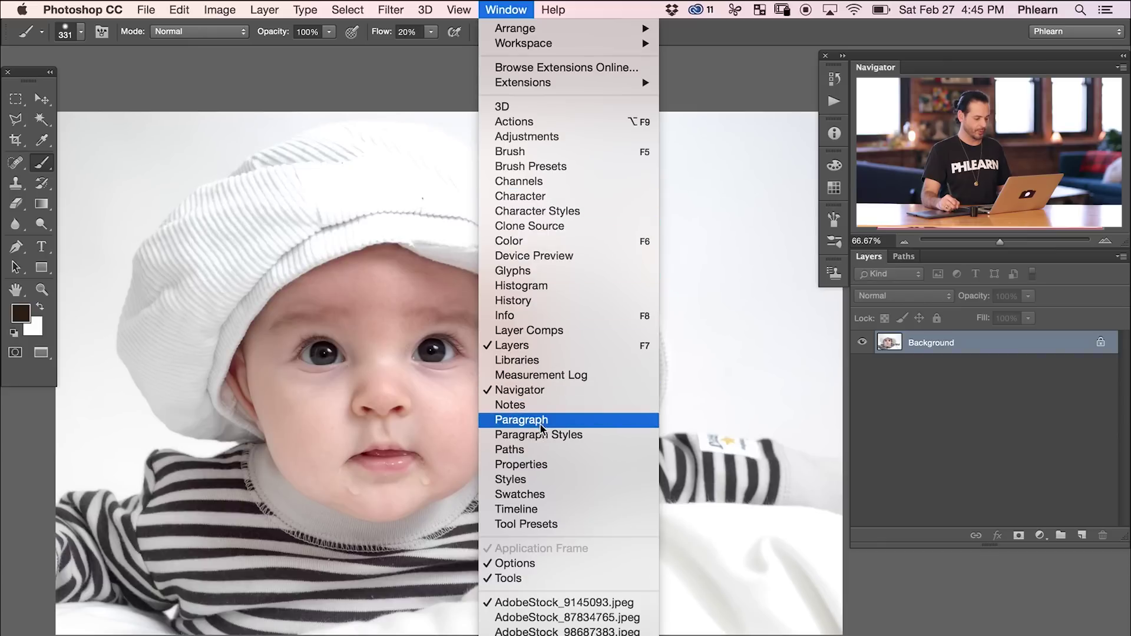
{"action": "left_click", "coordinate": [553, 288]}
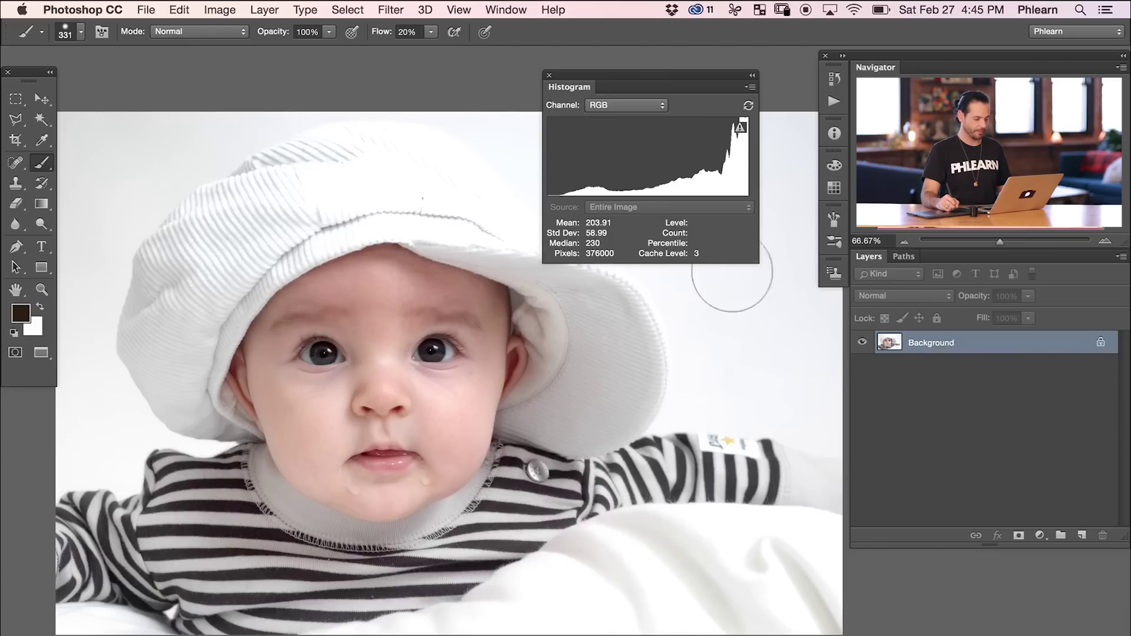
{"action": "left_click", "coordinate": [1040, 536]}
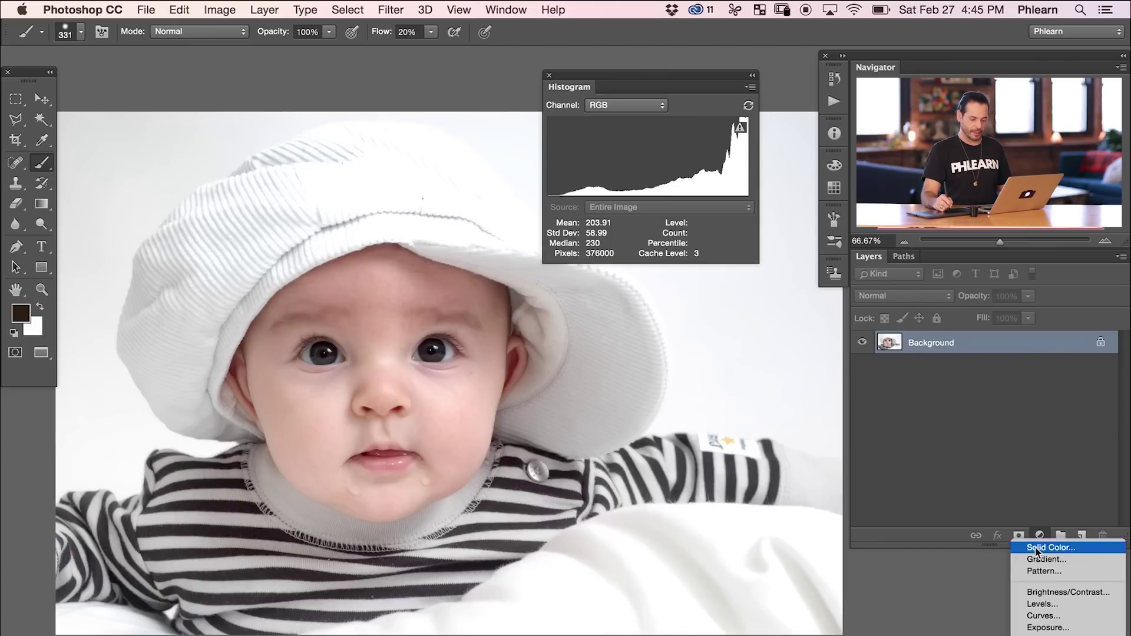
{"action": "left_click", "coordinate": [1038, 606]}
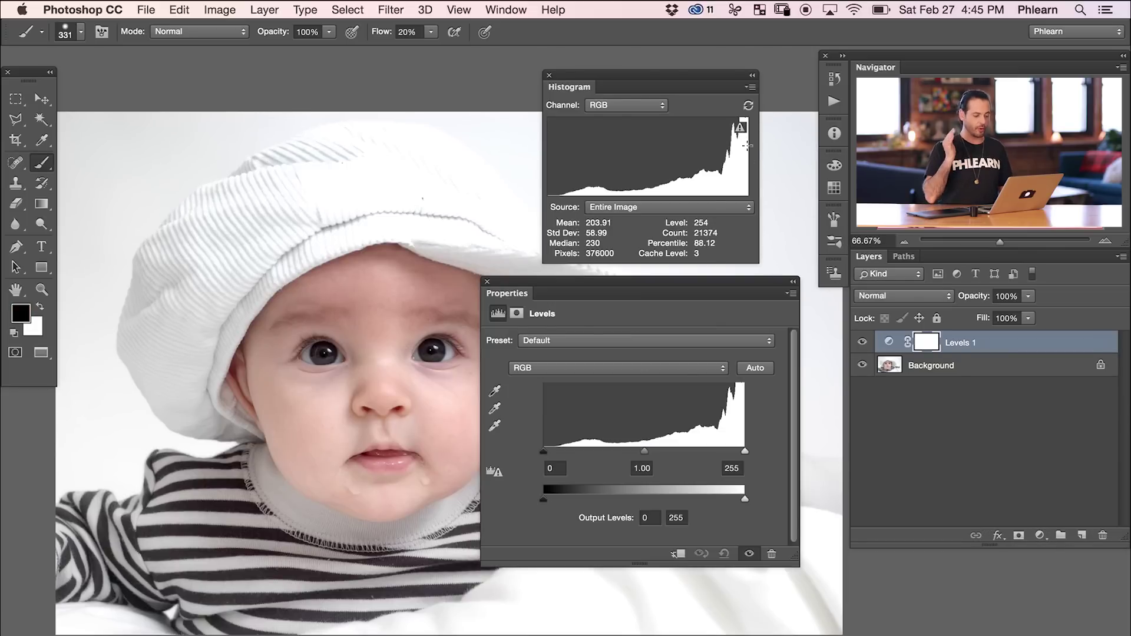
Step: Darken the baby photo's midtones by setting the Levels 1 midtone input to 0.36, and close the adjustment's settings
{"action": "left_click_drag", "start_coordinate": [420, 281], "coordinate": [298, 264]}
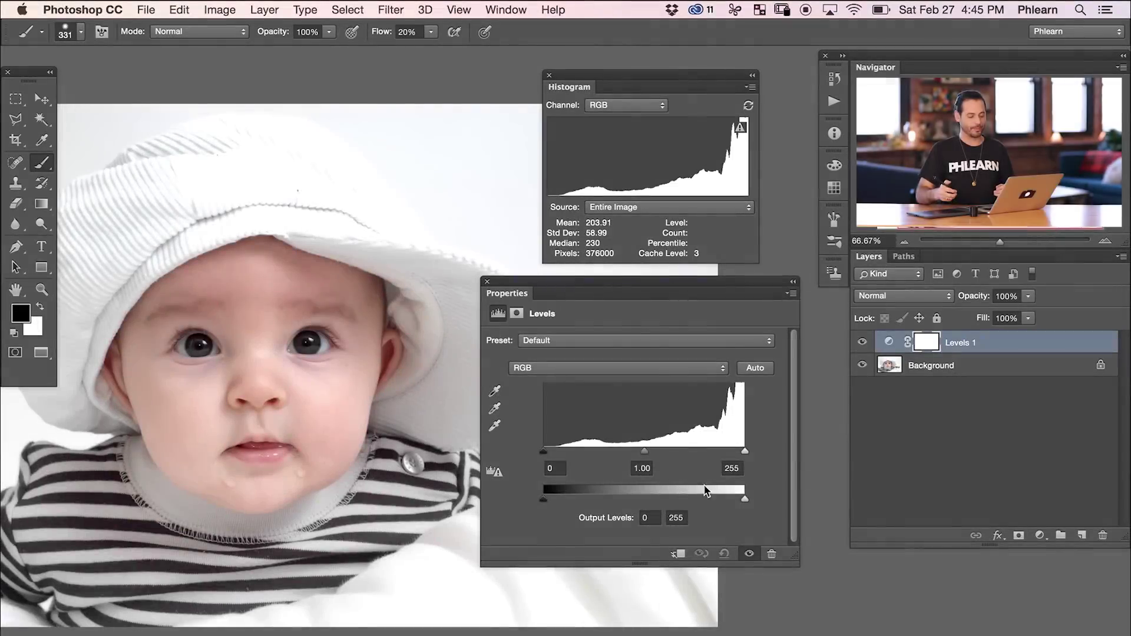
{"action": "left_click_drag", "start_coordinate": [645, 453], "coordinate": [697, 460]}
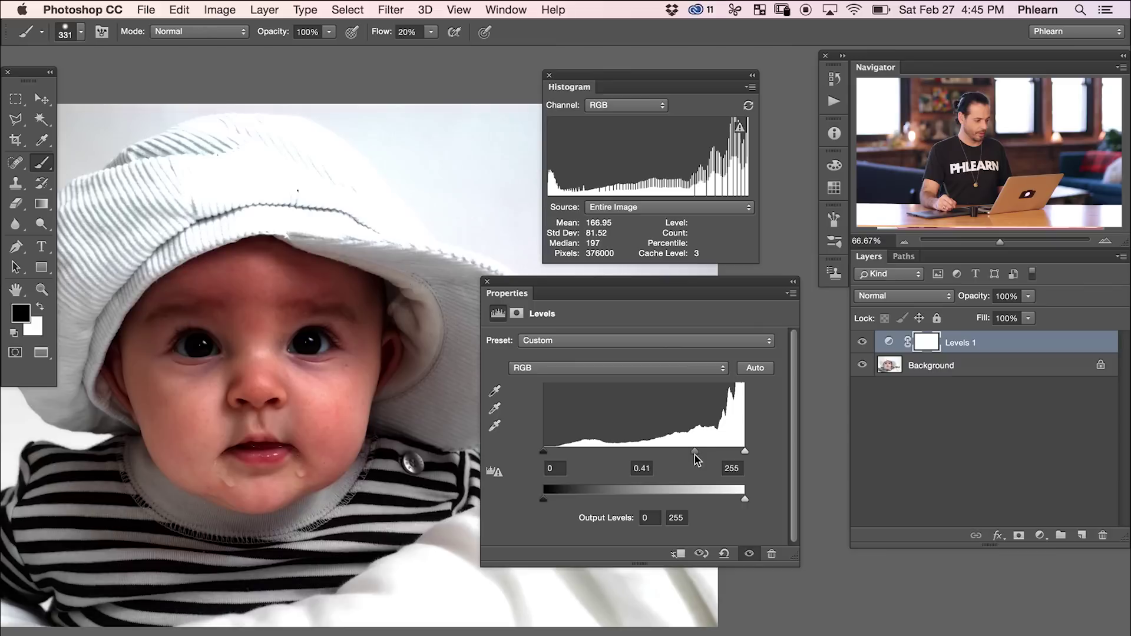
{"action": "left_click_drag", "start_coordinate": [697, 459], "coordinate": [703, 460]}
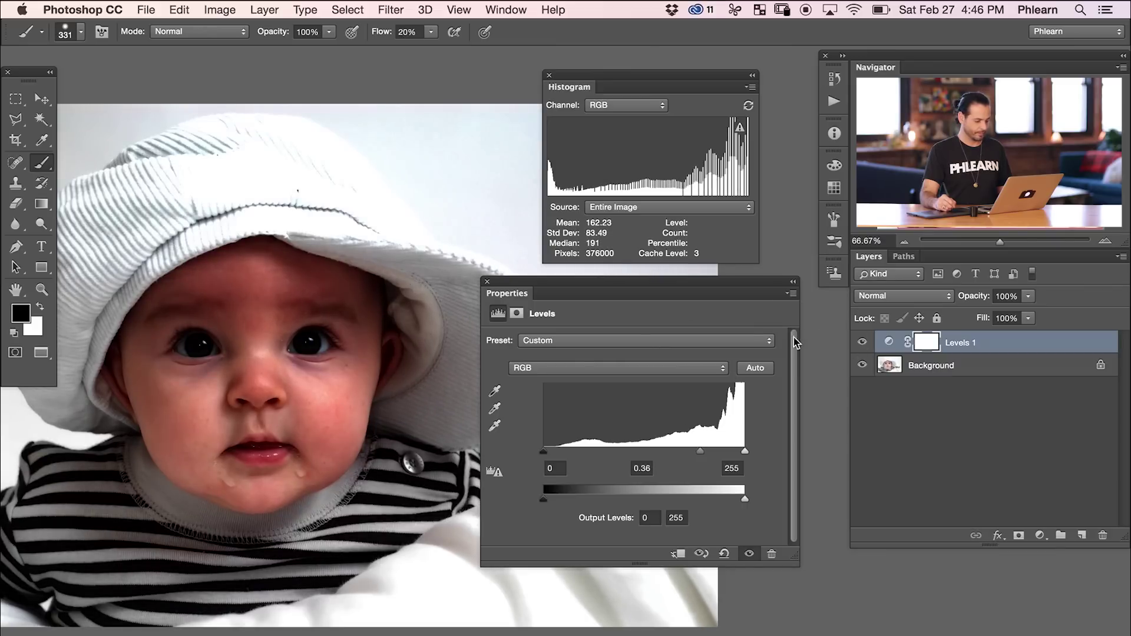
{"action": "left_click", "coordinate": [487, 283]}
Step: Compare the whole baby photo and its histogram with and without Levels 1 by toggling the layer's visibility repeatedly
{"action": "left_click_drag", "start_coordinate": [505, 409], "coordinate": [725, 402]}
{"action": "left_click", "coordinate": [863, 342]}
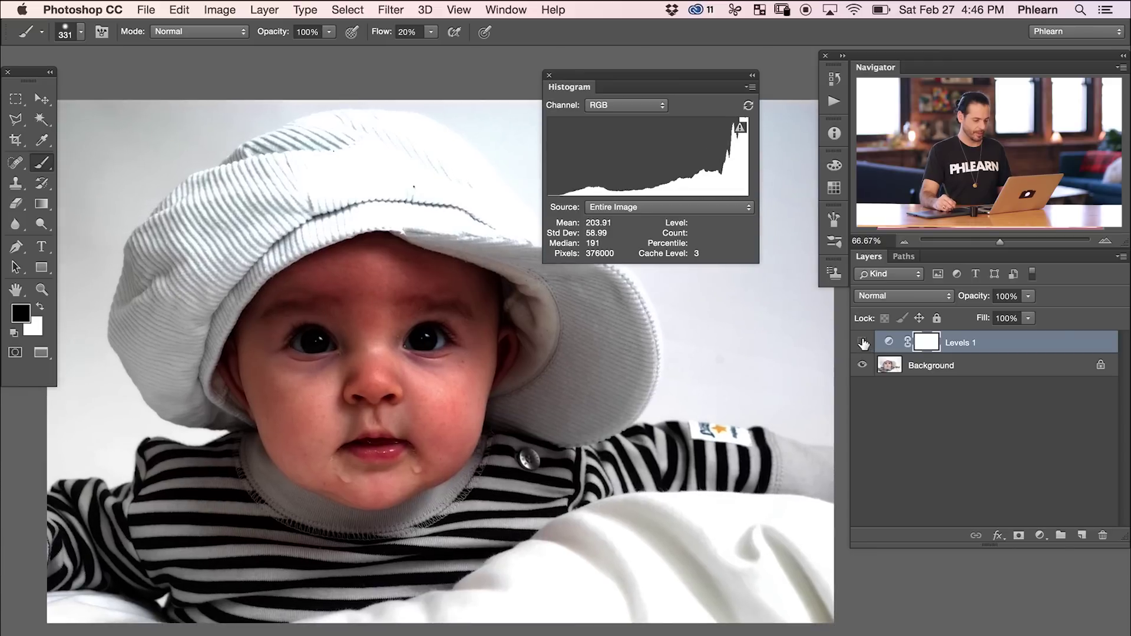
{"action": "left_click", "coordinate": [863, 342]}
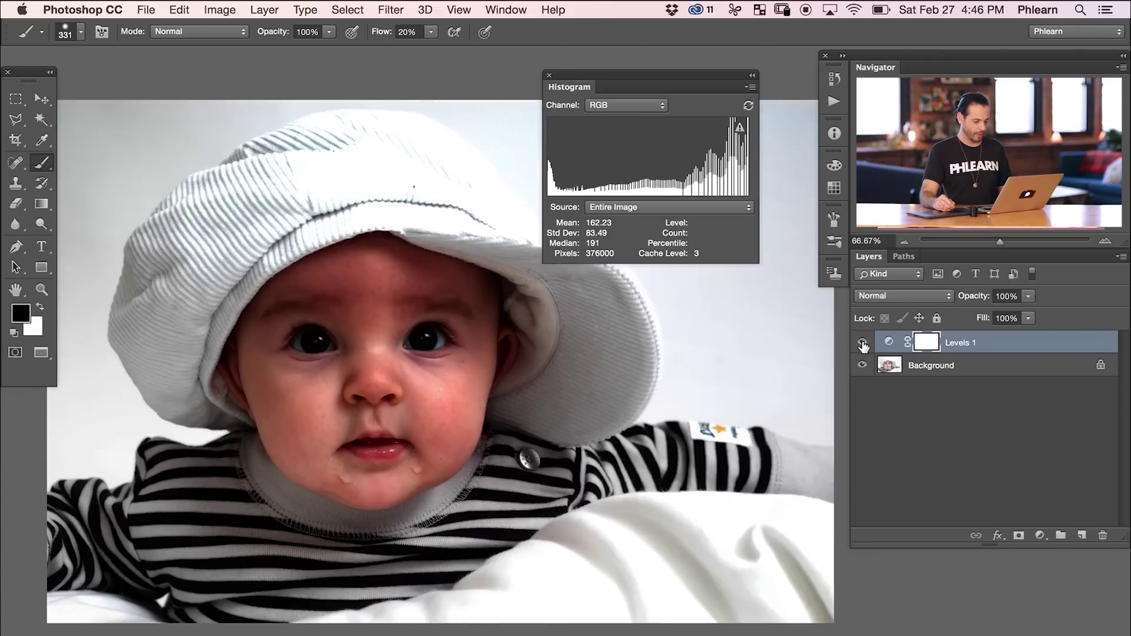
{"action": "left_click", "coordinate": [863, 343]}
{"action": "left_click", "coordinate": [863, 342]}
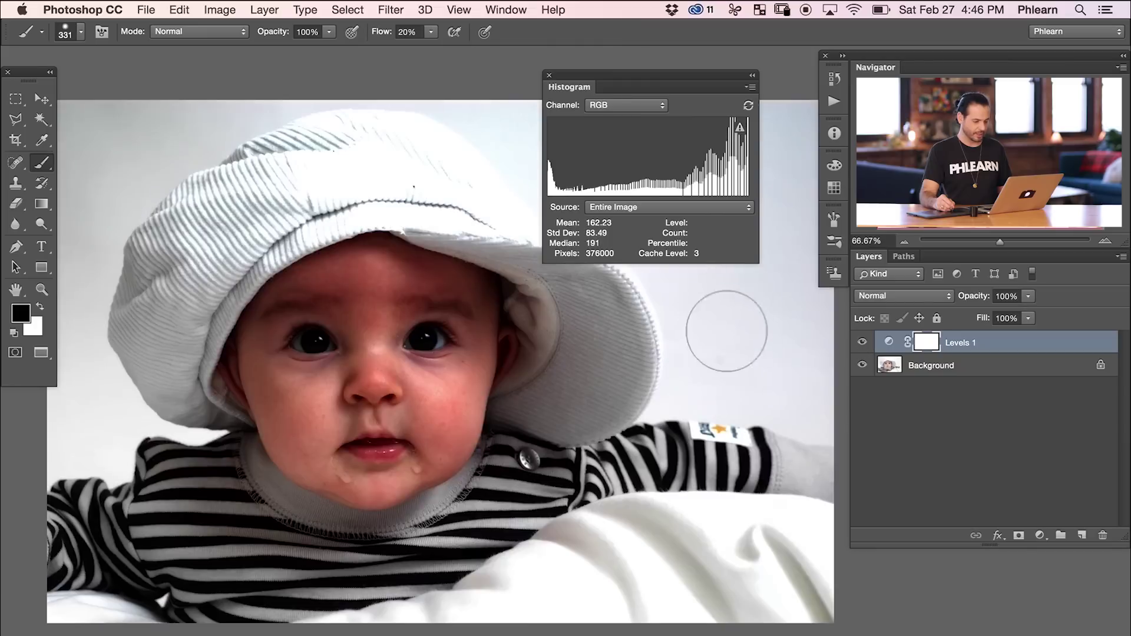
{"action": "mouse_move", "coordinate": [391, 189]}
{"action": "left_mouse_down"}
{"action": "mouse_move", "coordinate": [346, 198]}
{"action": "mouse_move", "coordinate": [261, 205]}
{"action": "mouse_move", "coordinate": [432, 227]}
{"action": "mouse_move", "coordinate": [467, 207]}
{"action": "mouse_move", "coordinate": [399, 180]}
{"action": "mouse_move", "coordinate": [343, 180]}
{"action": "left_mouse_up"}
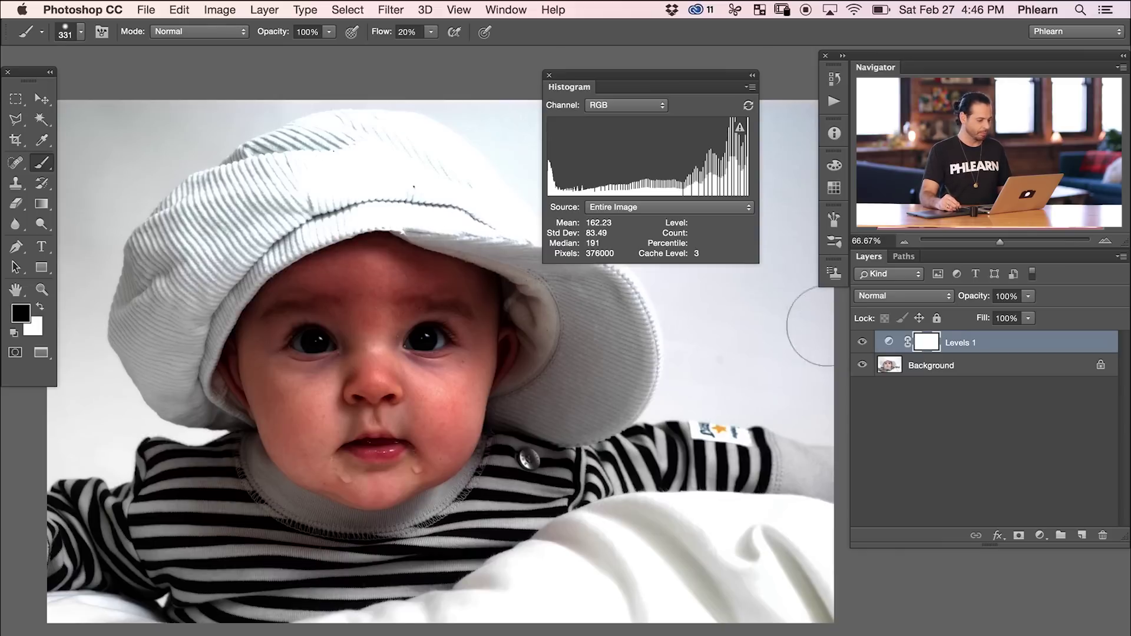
{"action": "left_click", "coordinate": [862, 344]}
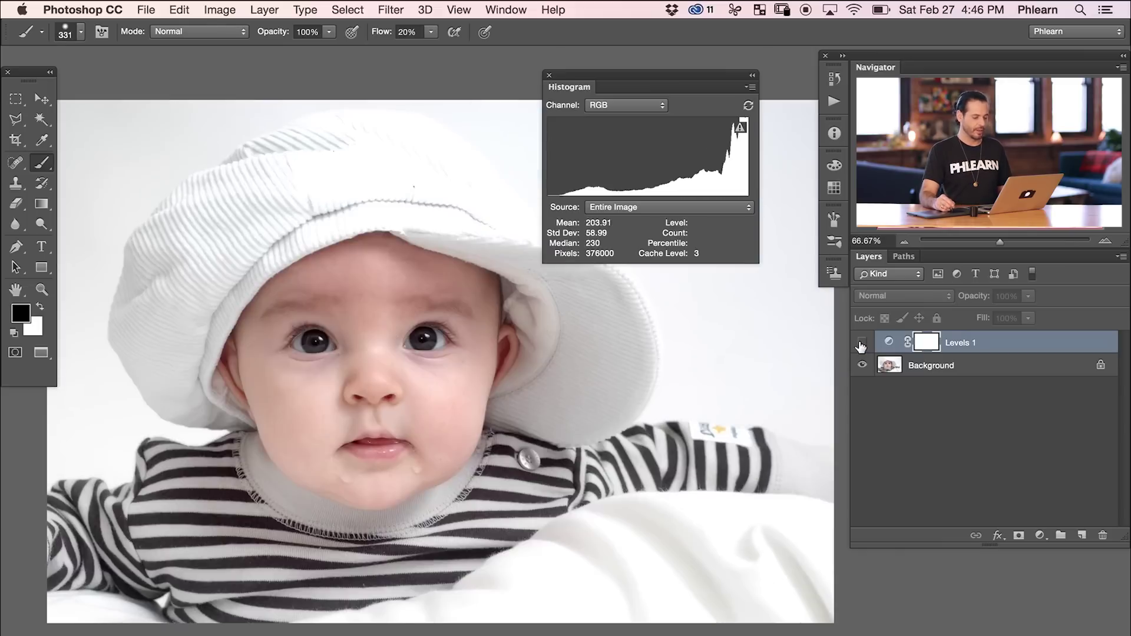
{"action": "left_click", "coordinate": [862, 344]}
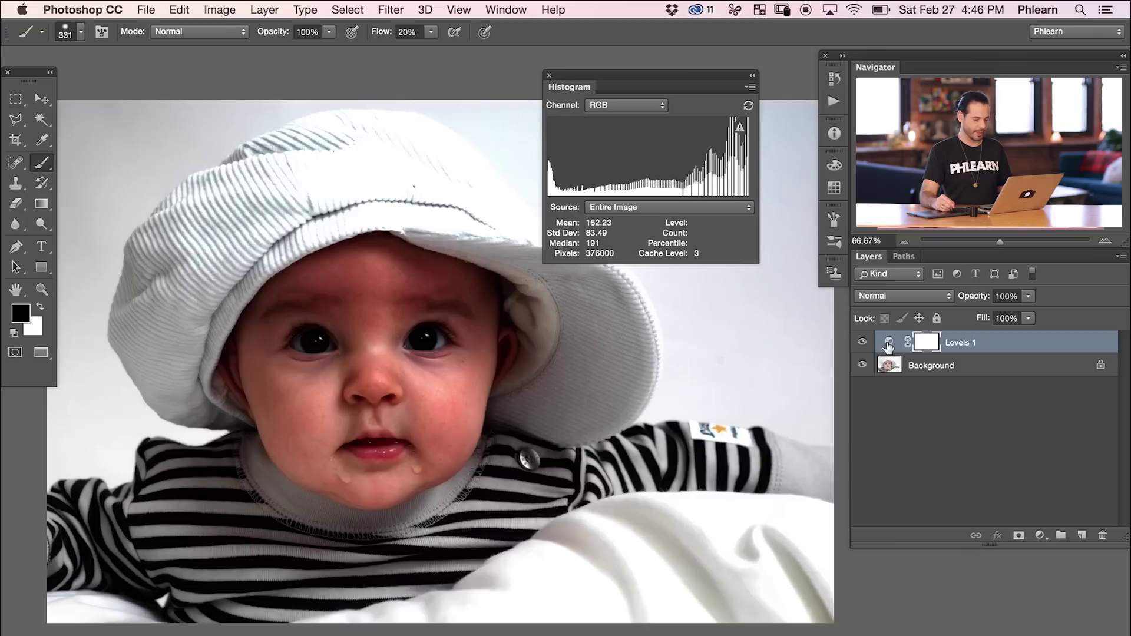
Step: Reopen the Levels 1 settings, set the midtone input to 0.25, and toggle the layer's visibility
{"action": "double_click", "coordinate": [889, 344]}
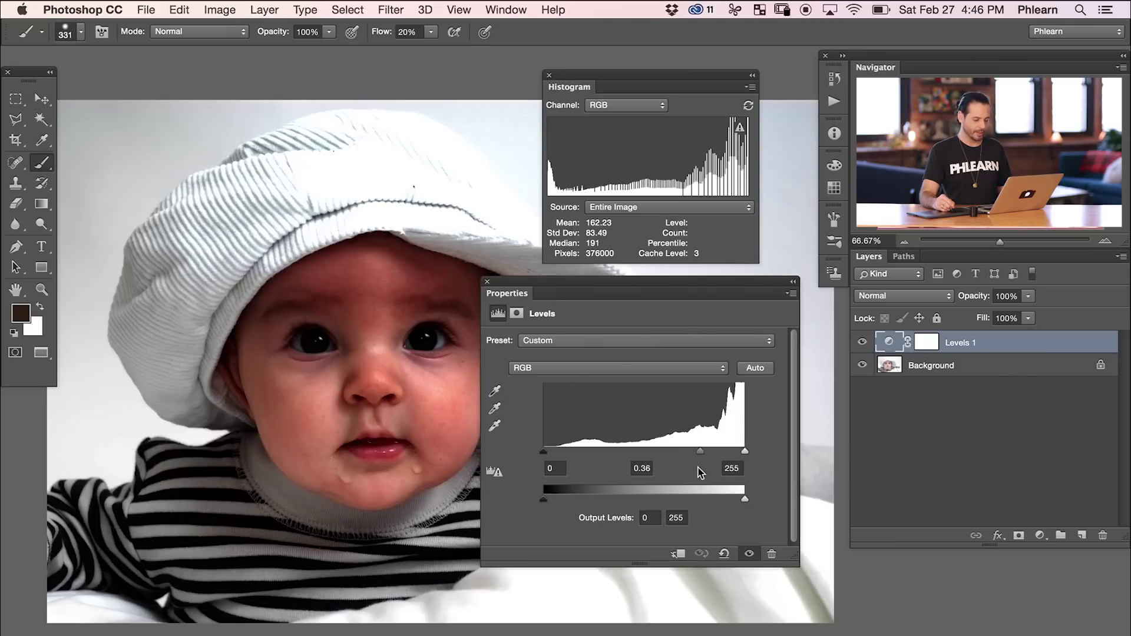
{"action": "left_click_drag", "start_coordinate": [703, 450], "coordinate": [712, 451]}
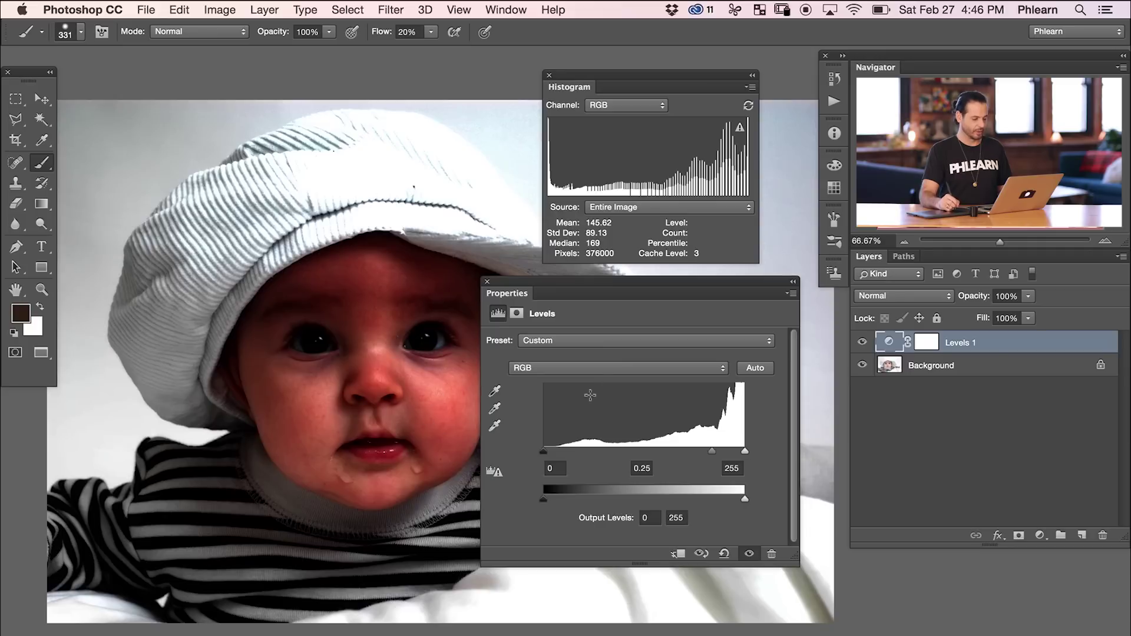
{"action": "left_click", "coordinate": [863, 341]}
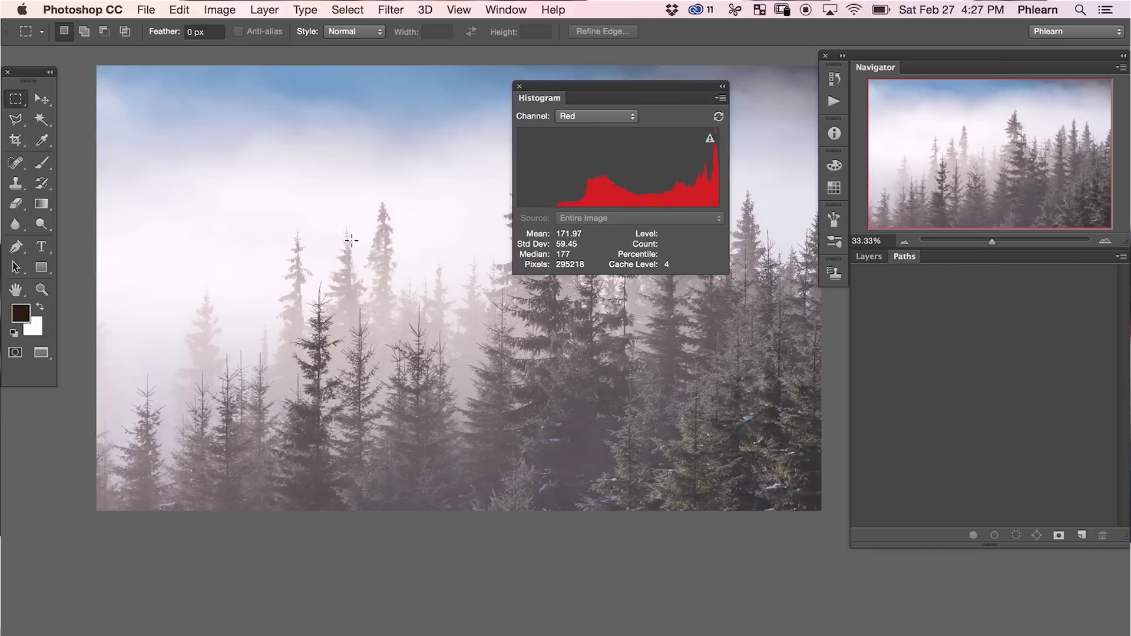
Step: Examine the foggy forest photo's histogram in the RGB and Colors channel views, and bring up another open photo
{"action": "left_click", "coordinate": [597, 116]}
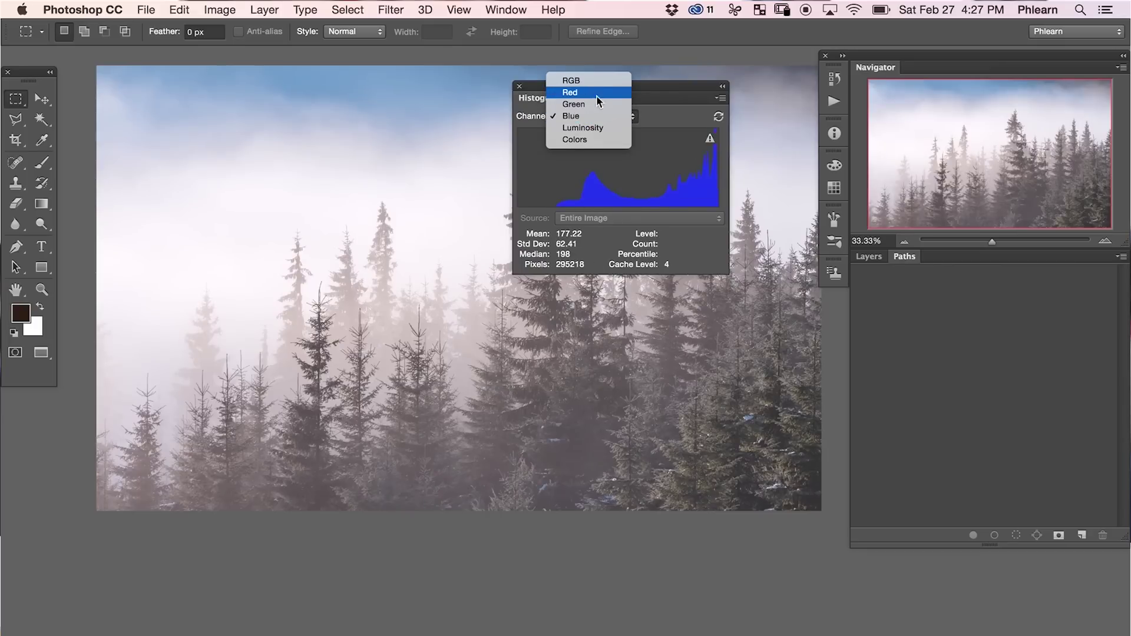
{"action": "left_click", "coordinate": [571, 80]}
{"action": "scroll", "coordinate": [596, 116], "scroll_direction": "down", "scroll_amount": 2}
{"action": "scroll", "coordinate": [587, 113], "scroll_direction": "up", "scroll_amount": 2}
{"action": "left_click", "coordinate": [586, 112]}
{"action": "left_click", "coordinate": [574, 159]}
{"action": "left_click", "coordinate": [590, 116]}
{"action": "left_click", "coordinate": [575, 129]}
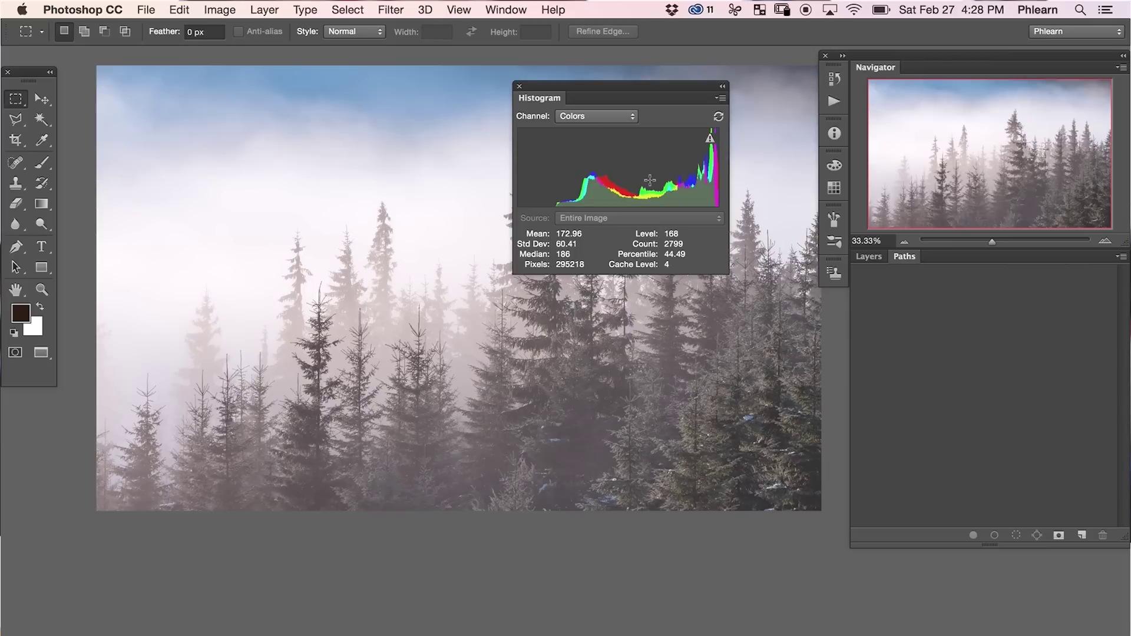
{"action": "scroll", "coordinate": [596, 116], "scroll_direction": "up", "scroll_amount": 5}
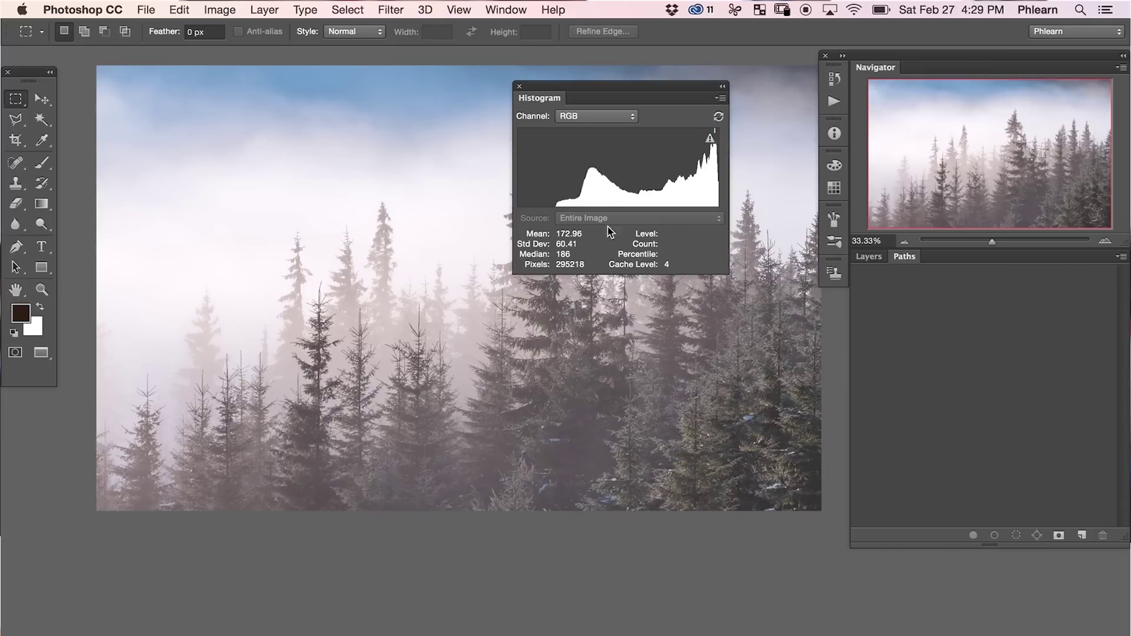
{"action": "left_click", "coordinate": [505, 10]}
{"action": "left_click", "coordinate": [568, 613]}
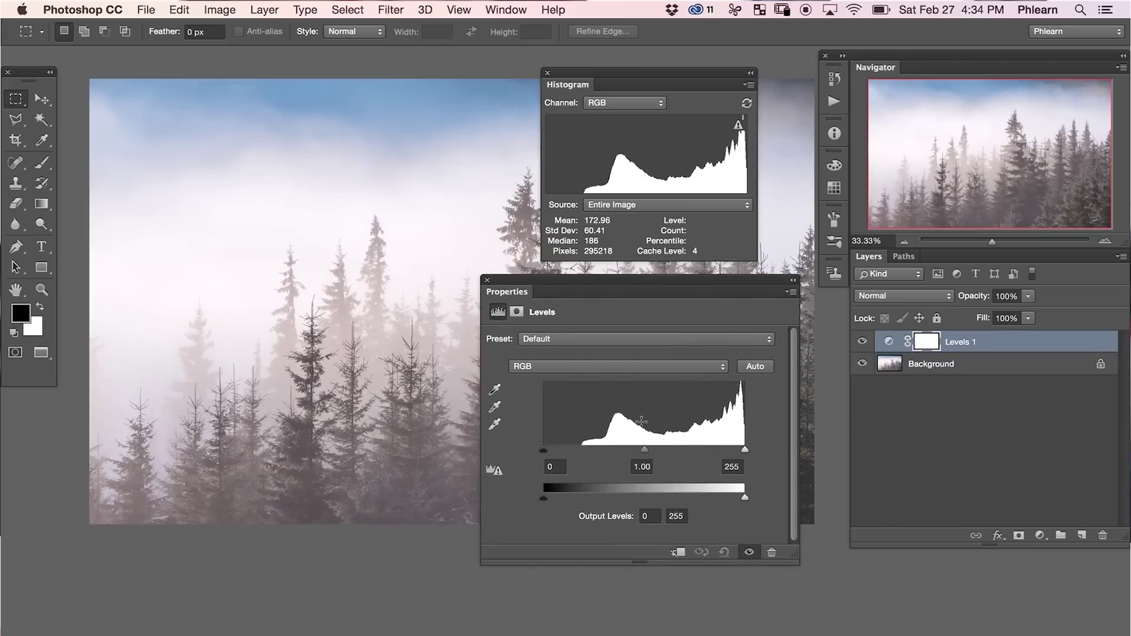
Step: Try an extreme Levels 1 adjustment on the forest photo with black input 72, midtone 0.17 and white input 235
{"action": "left_click_drag", "start_coordinate": [645, 450], "coordinate": [694, 452]}
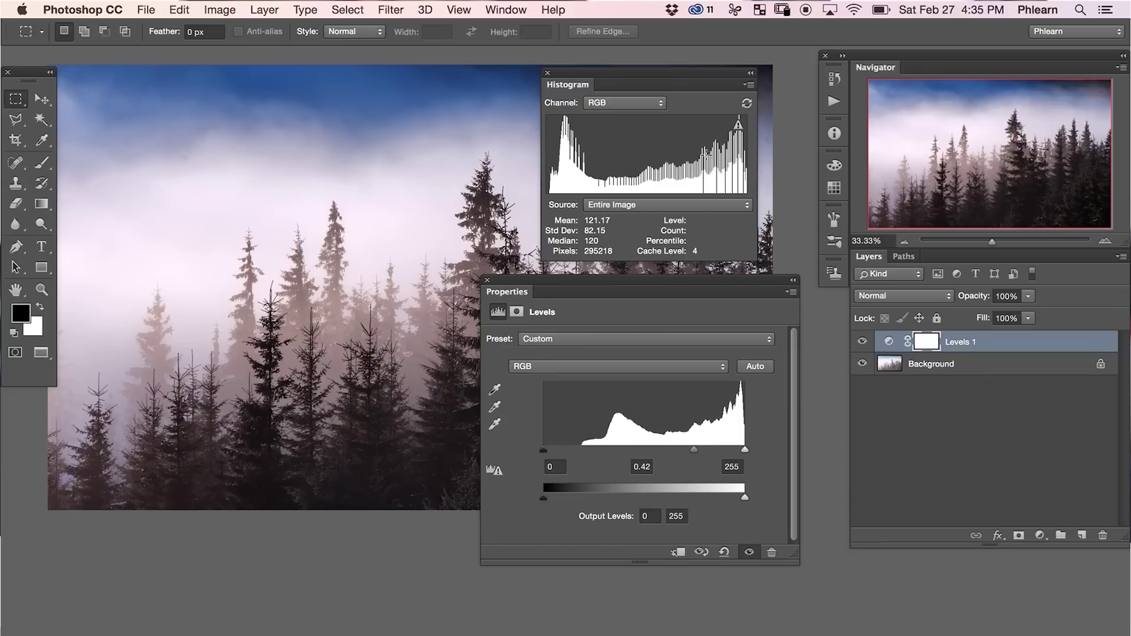
{"action": "left_click_drag", "start_coordinate": [694, 450], "coordinate": [693, 455]}
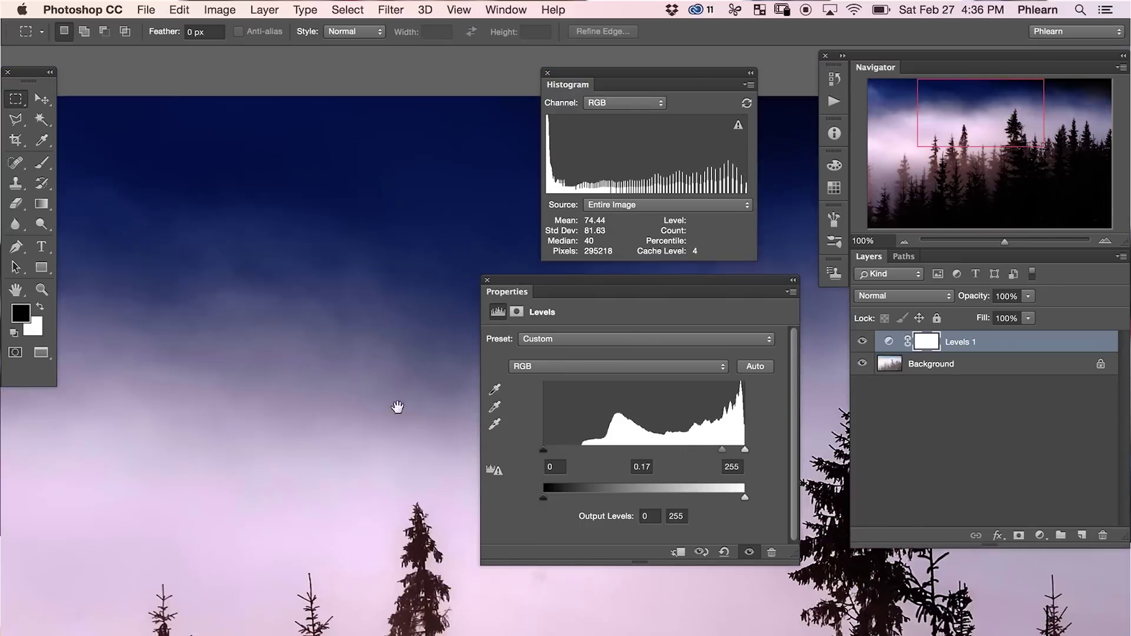
{"action": "left_click_drag", "start_coordinate": [544, 449], "coordinate": [600, 451]}
{"action": "left_click_drag", "start_coordinate": [745, 449], "coordinate": [729, 450]}
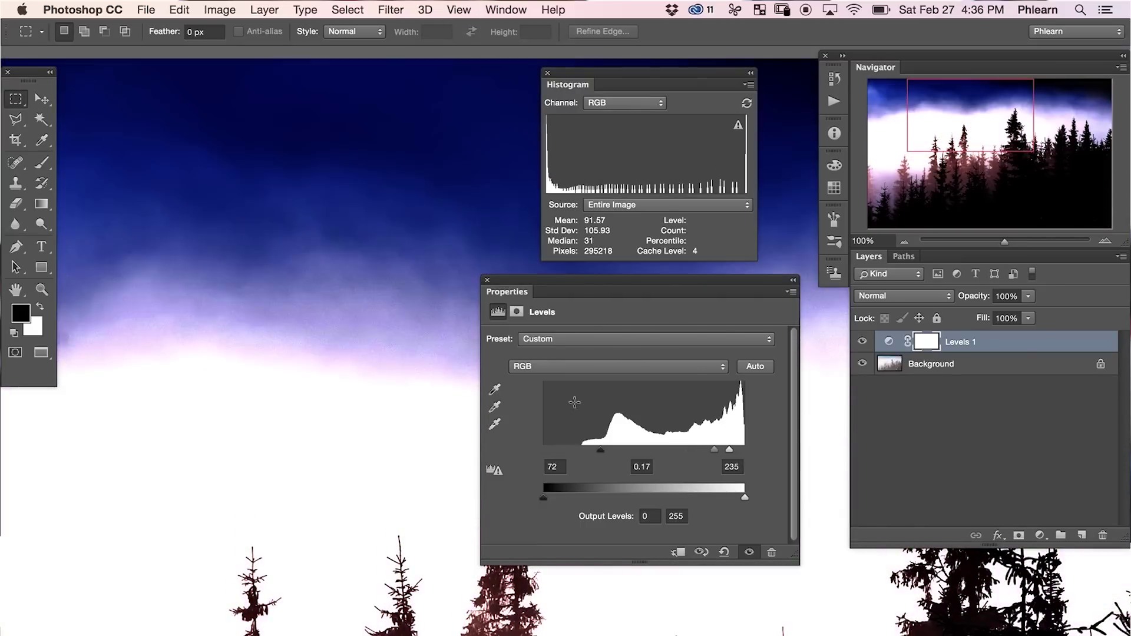
Step: Return the forest photo's Levels 1 to its defaults and darken its midtones slightly
{"action": "key", "text": "super+minus"}
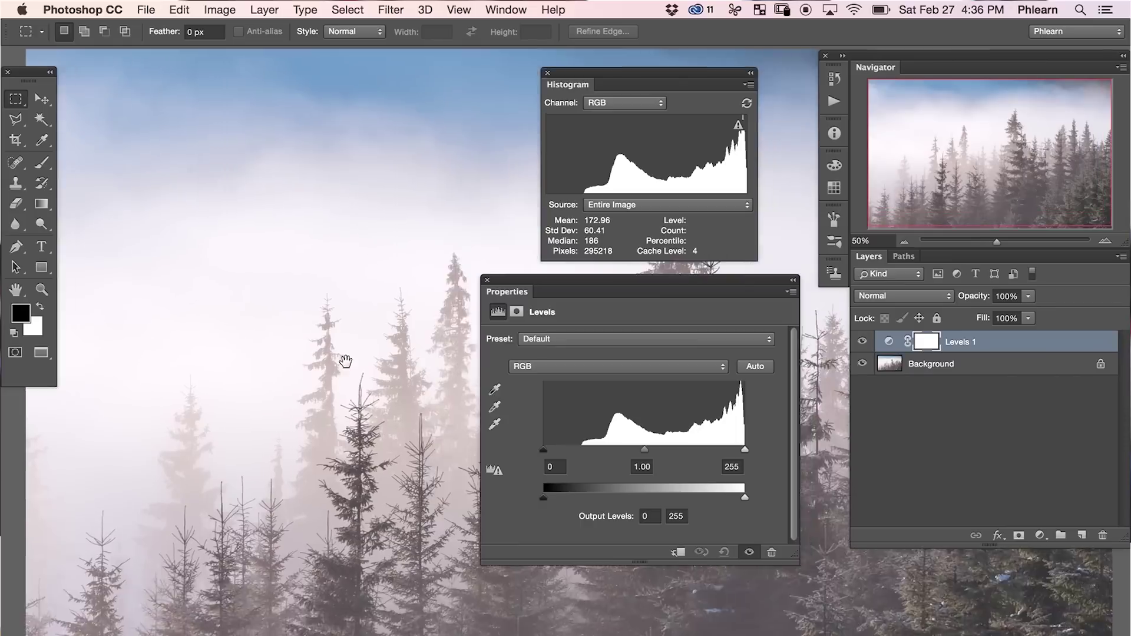
{"action": "mouse_move", "coordinate": [644, 449]}
{"action": "left_mouse_down"}
{"action": "mouse_move", "coordinate": [675, 450]}
{"action": "mouse_move", "coordinate": [664, 446]}
{"action": "left_mouse_up"}
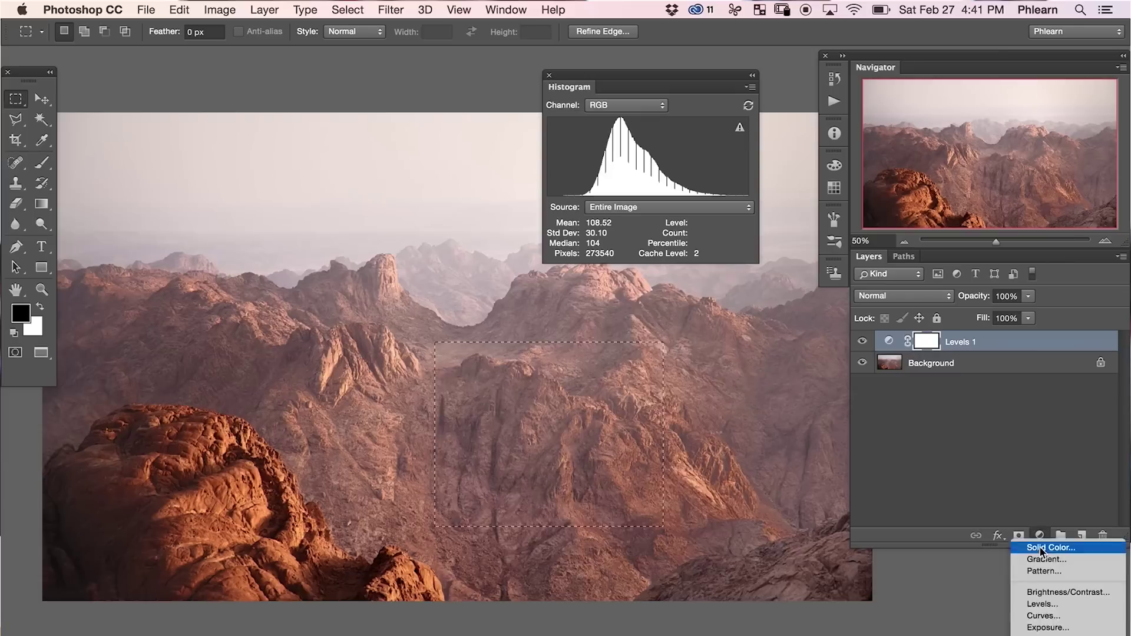
Step: Add a second Levels adjustment limited to the selected mountain area, raising its black input and lowering its white input for more contrast
{"action": "left_click", "coordinate": [1022, 598]}
{"action": "left_click_drag", "start_coordinate": [543, 451], "coordinate": [579, 454]}
{"action": "left_click_drag", "start_coordinate": [745, 451], "coordinate": [720, 452]}
{"action": "key", "text": "super+z"}
{"action": "left_click_drag", "start_coordinate": [544, 451], "coordinate": [584, 451]}
{"action": "left_click_drag", "start_coordinate": [744, 451], "coordinate": [715, 454]}
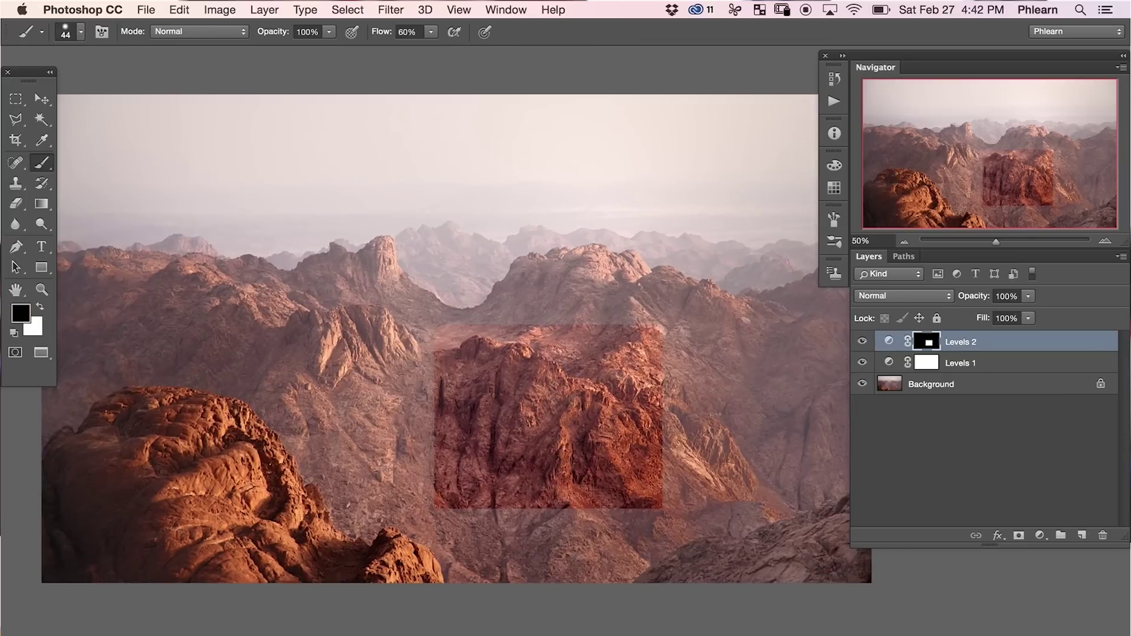
Step: Paint the Levels 2 mask across the mountains, enlarge the brush to about 625 px at 20% flow, and swap the painting colours
{"action": "mouse_move", "coordinate": [445, 545]}
{"action": "left_mouse_down"}
{"action": "mouse_move", "coordinate": [101, 374]}
{"action": "mouse_move", "coordinate": [236, 306]}
{"action": "mouse_move", "coordinate": [88, 271]}
{"action": "left_mouse_up"}
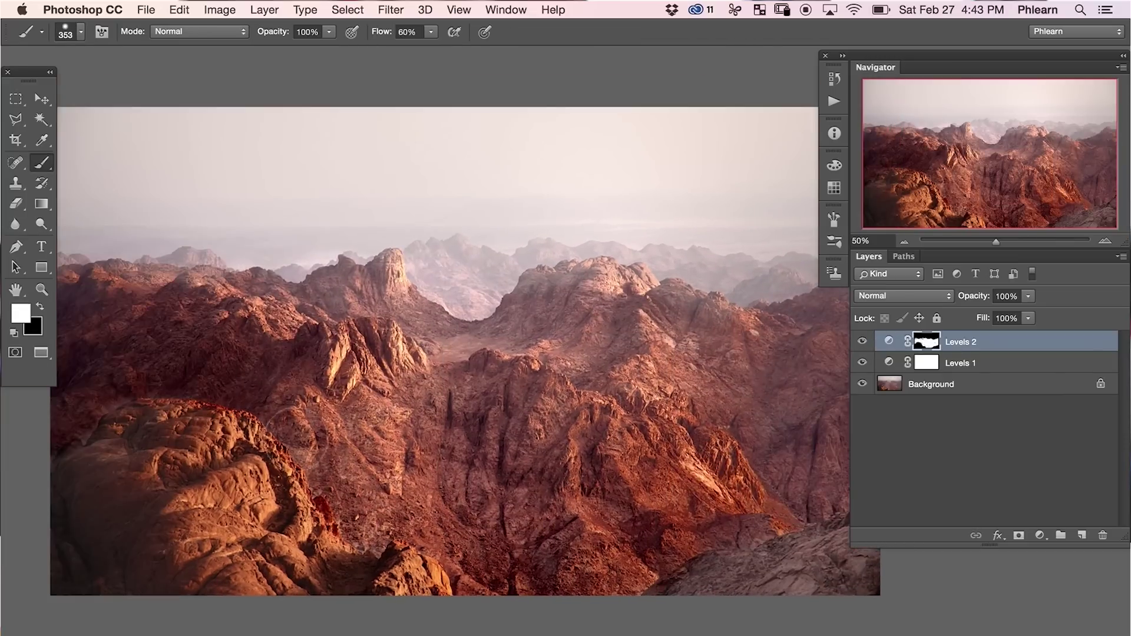
{"action": "left_click_drag", "start_coordinate": [406, 342], "coordinate": [442, 339]}
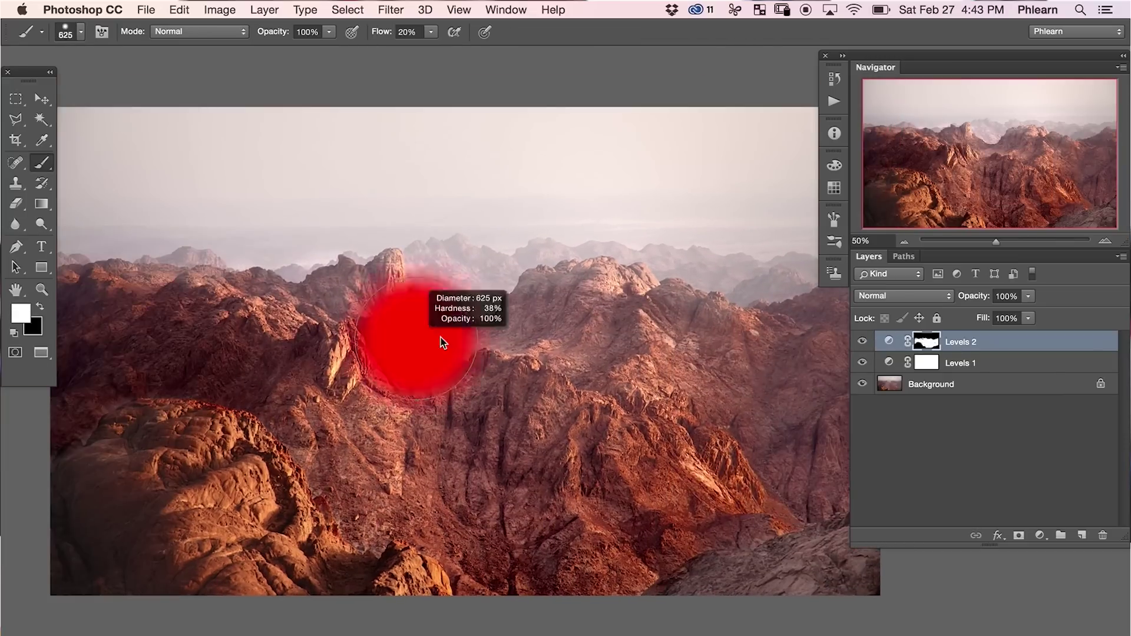
{"action": "key", "text": "x"}
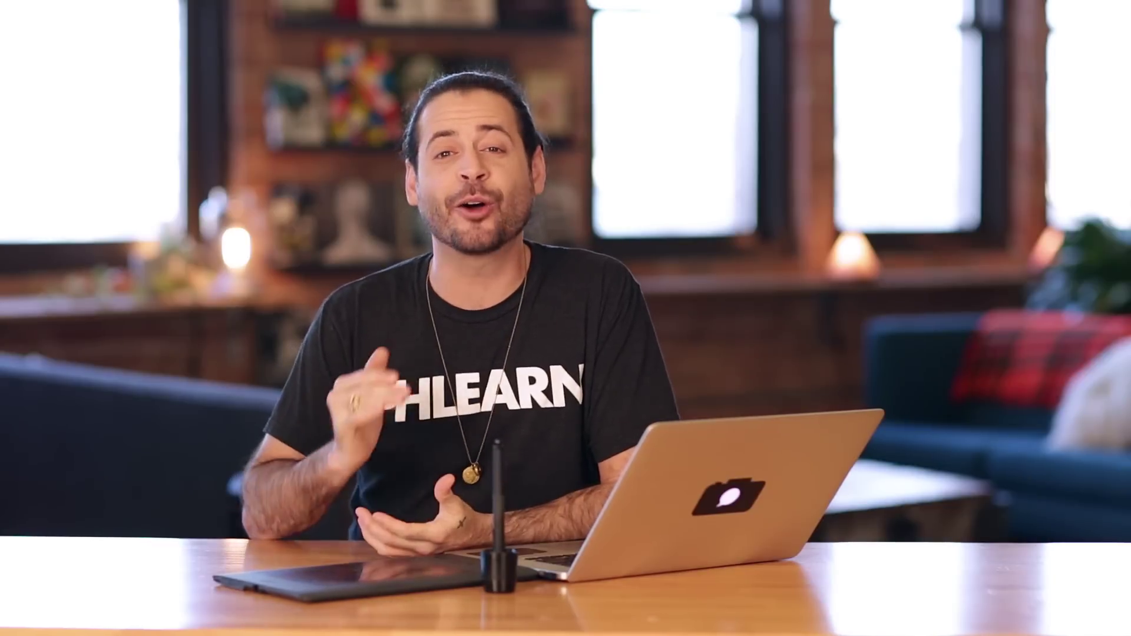